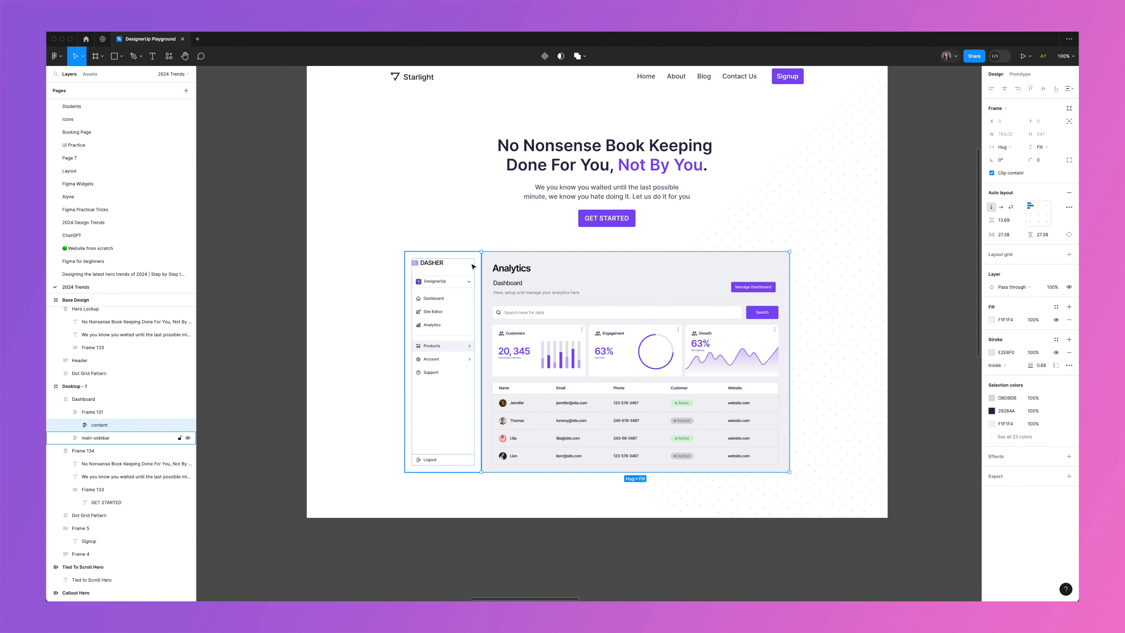
- Take the main-sidebar out of the Dashboard frame and place it as a separate panel offset to the upper left
left_click(472, 266)
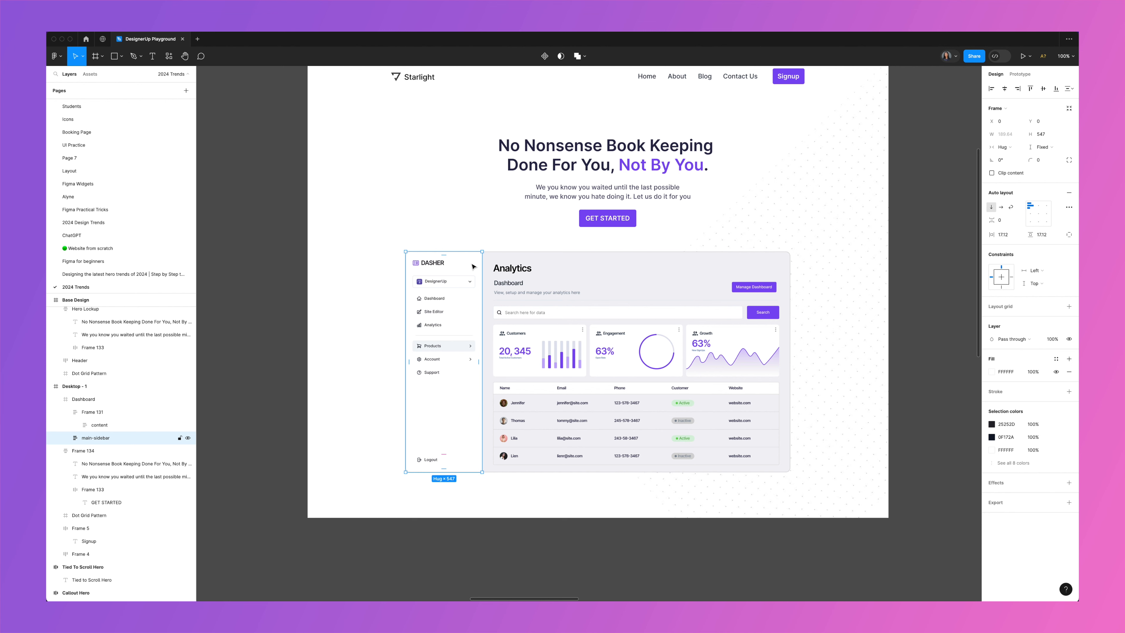
right_click(94, 433)
left_click(133, 505)
left_click(314, 357)
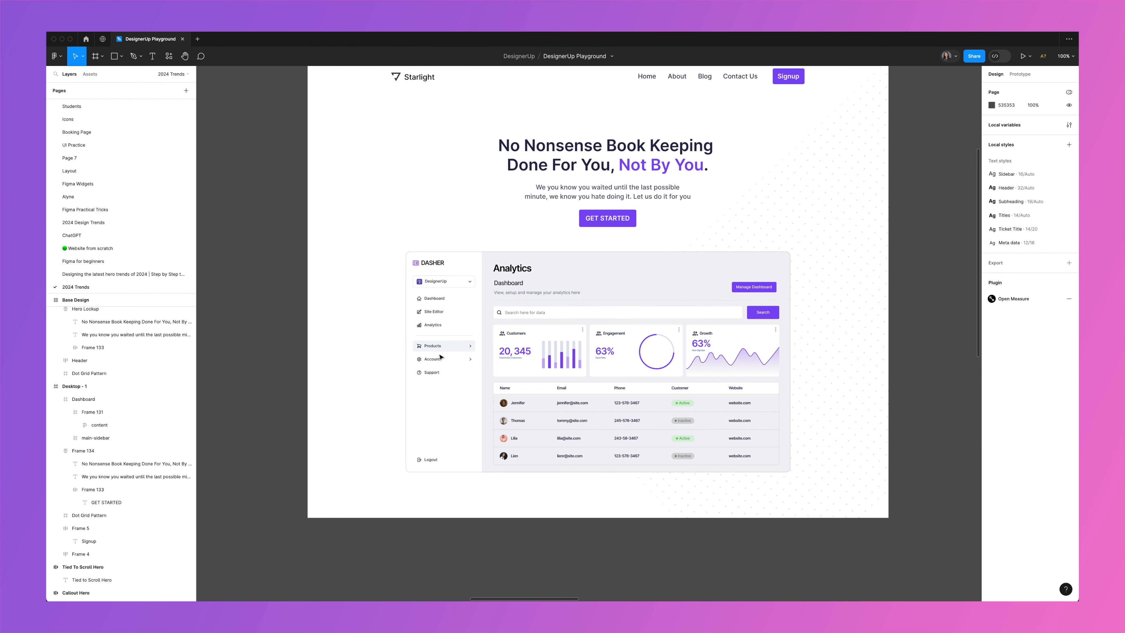
left_click(466, 345)
left_click_drag(467, 345, 373, 326)
left_click(1043, 147)
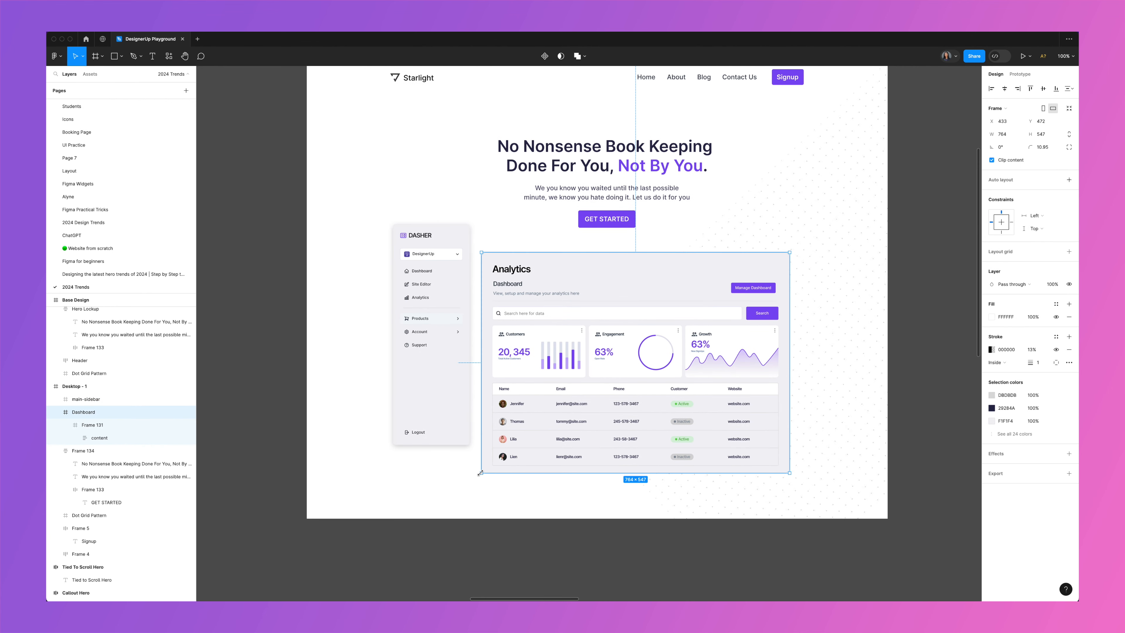
- Scale the Dashboard frame down to about 715 × 512 and shift it left toward the sidebar panel
key("k")
left_click_drag(480, 473, 499, 458)
left_click_drag(590, 422, 567, 424)
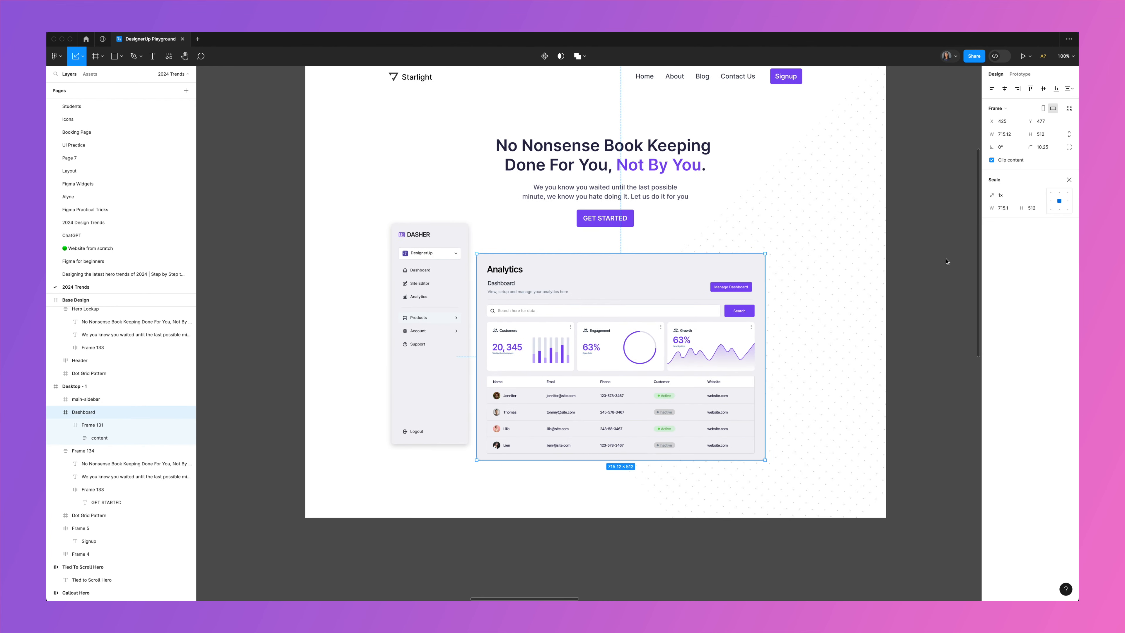
left_click(1068, 180)
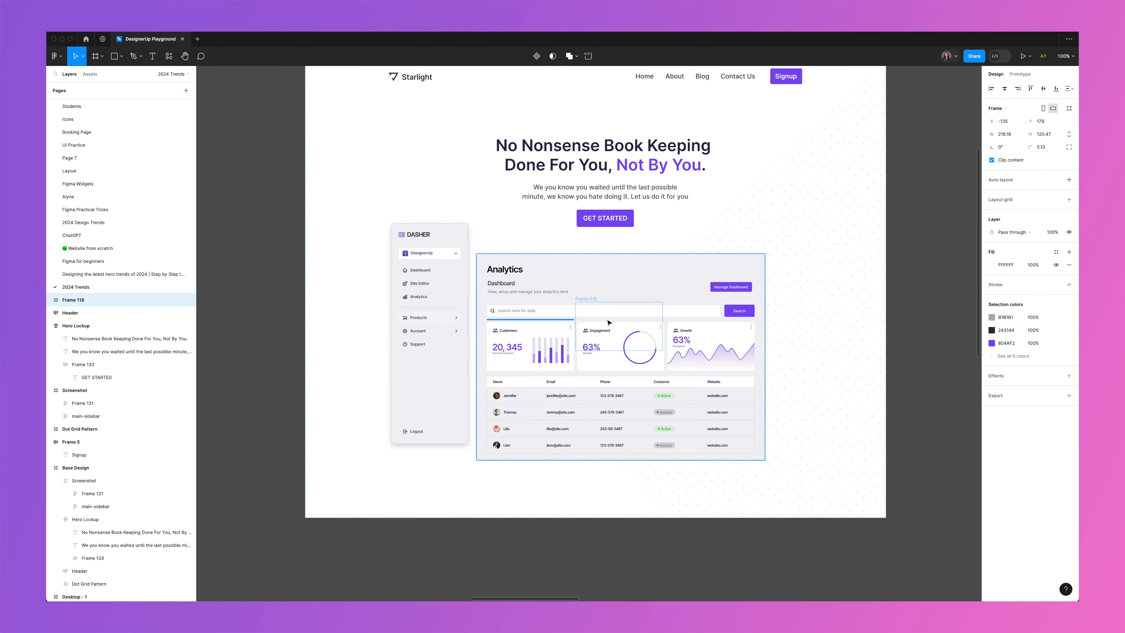
- Place the Engagement card over the dashboard's upper-right corner and a Growth card scaled to 0.8x above it
left_click_drag(706, 257, 826, 259)
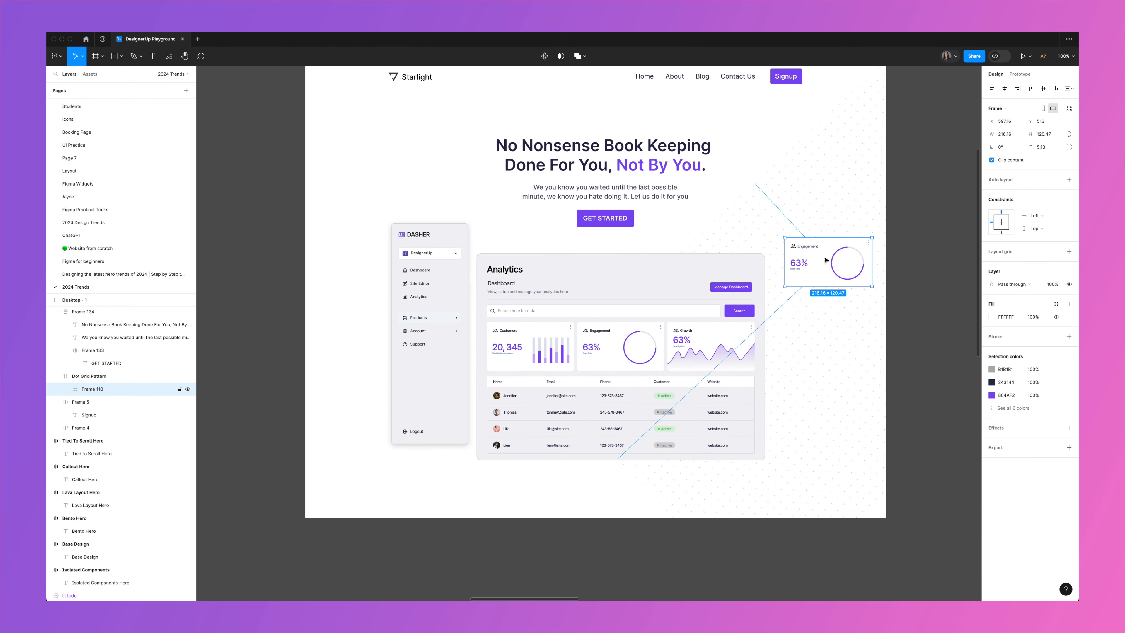
left_click(425, 377)
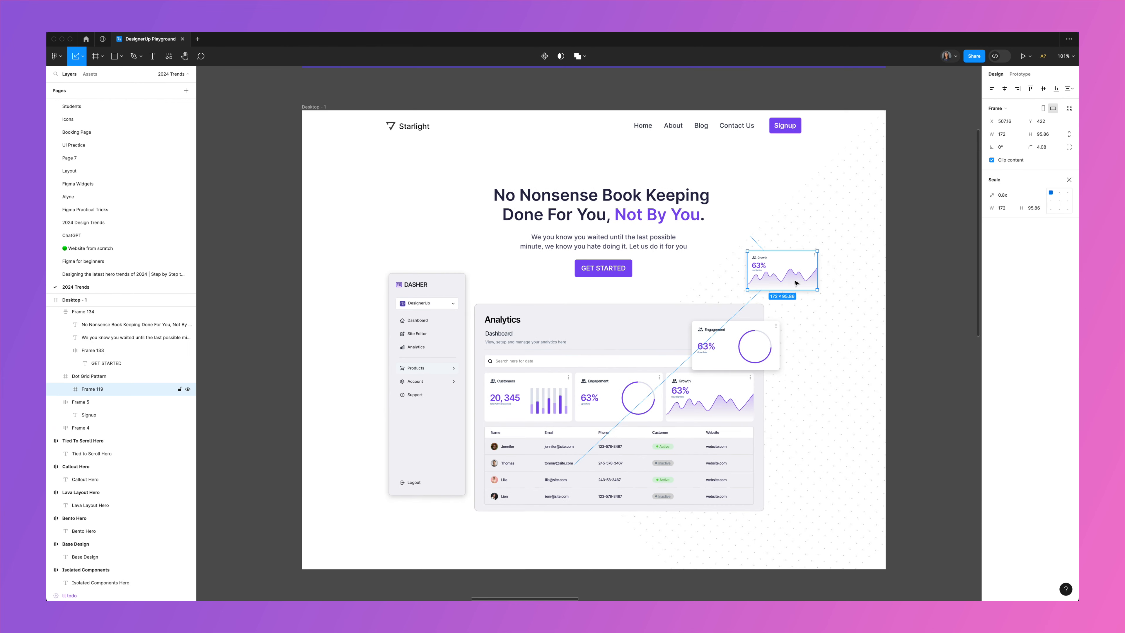
left_click_drag(796, 283, 794, 287)
left_click(910, 324)
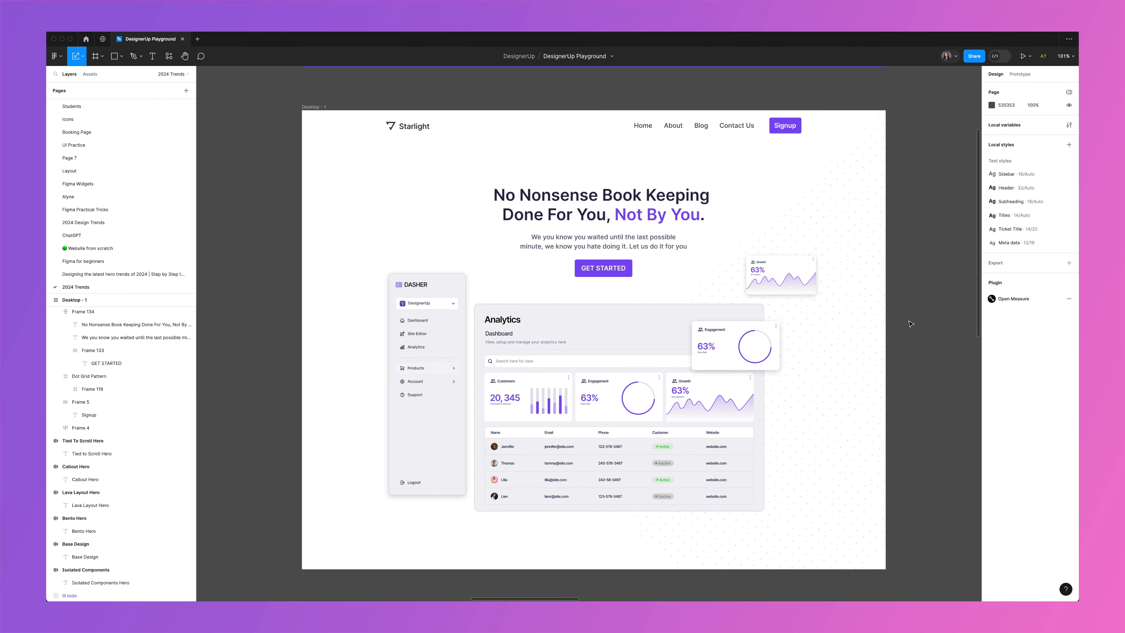
- Raise the sidebar panel slightly and fine-tune the position of the Engagement card
scroll(910, 323, "down", 1)
left_click_drag(415, 365, 411, 346)
left_click_drag(731, 344, 743, 334)
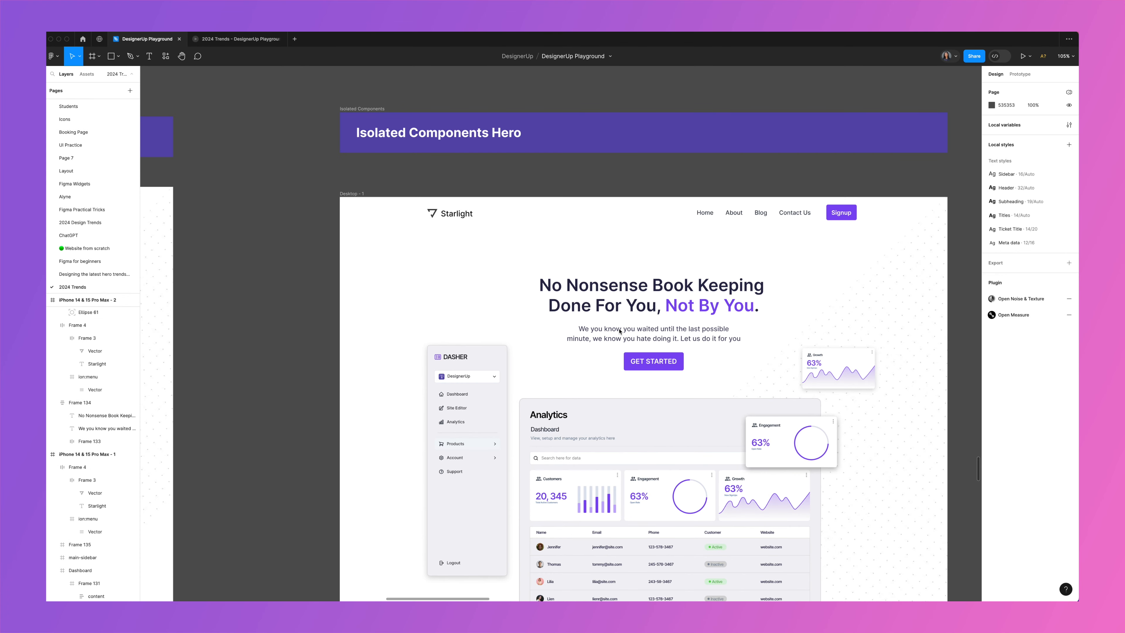
- Select the iPhone 14 & 15 Pro Max - 1 frame below the Isolated Components desktop hero
scroll(619, 331, "down", 5)
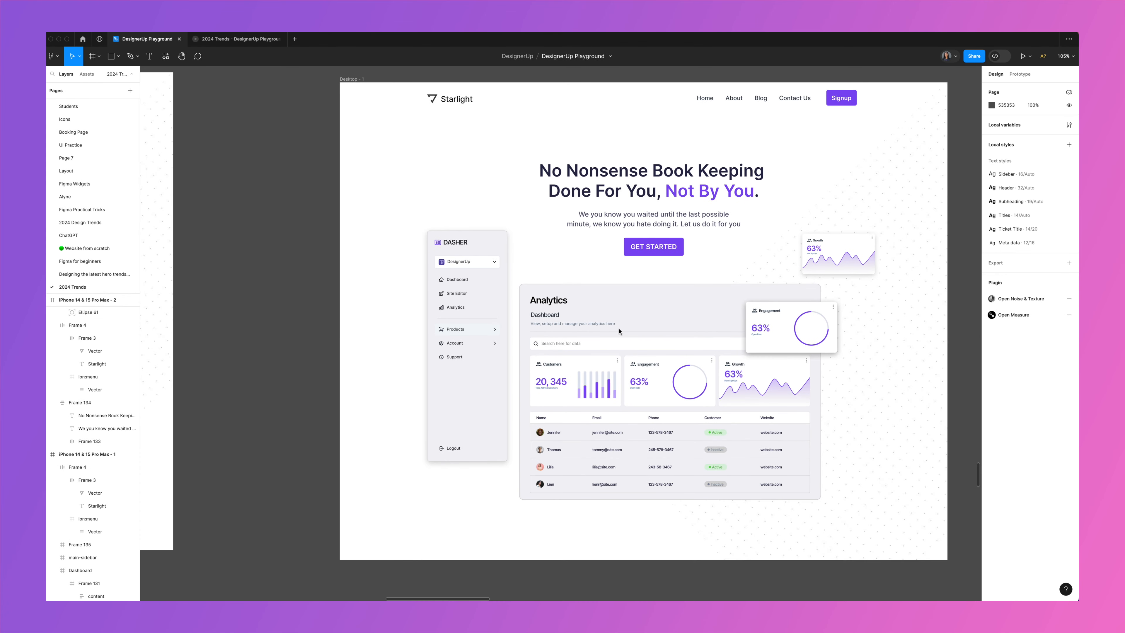
scroll(619, 330, "down", 20)
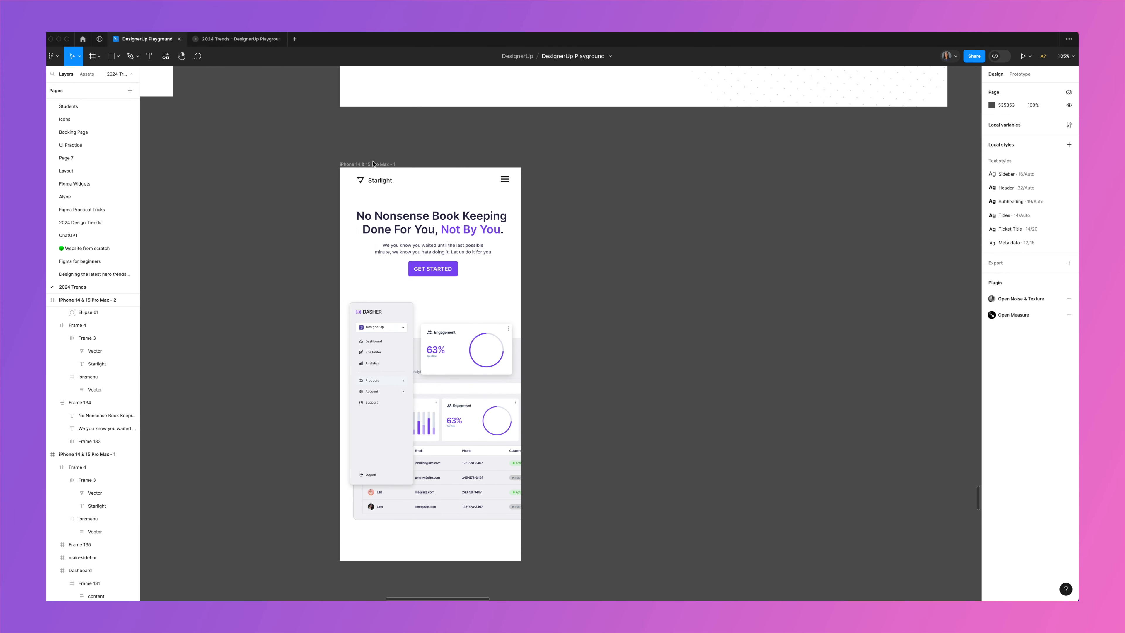
left_click(373, 165)
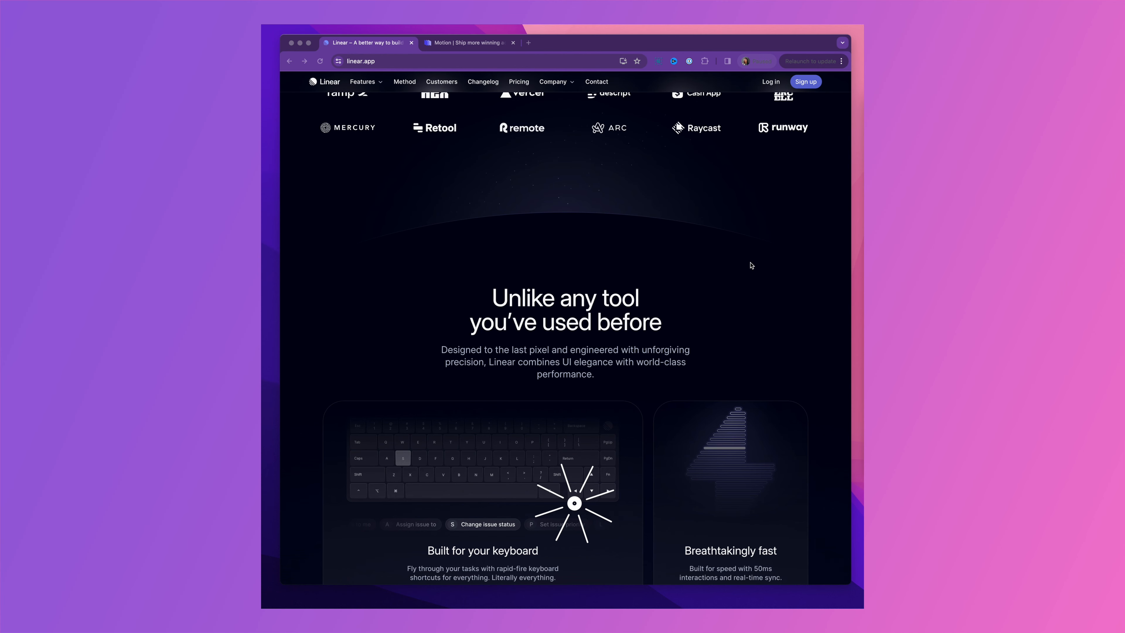
- Switch to the browser, narrow the linear.app window to mobile width and review how its sections adapt
scroll(749, 263, "down", 3)
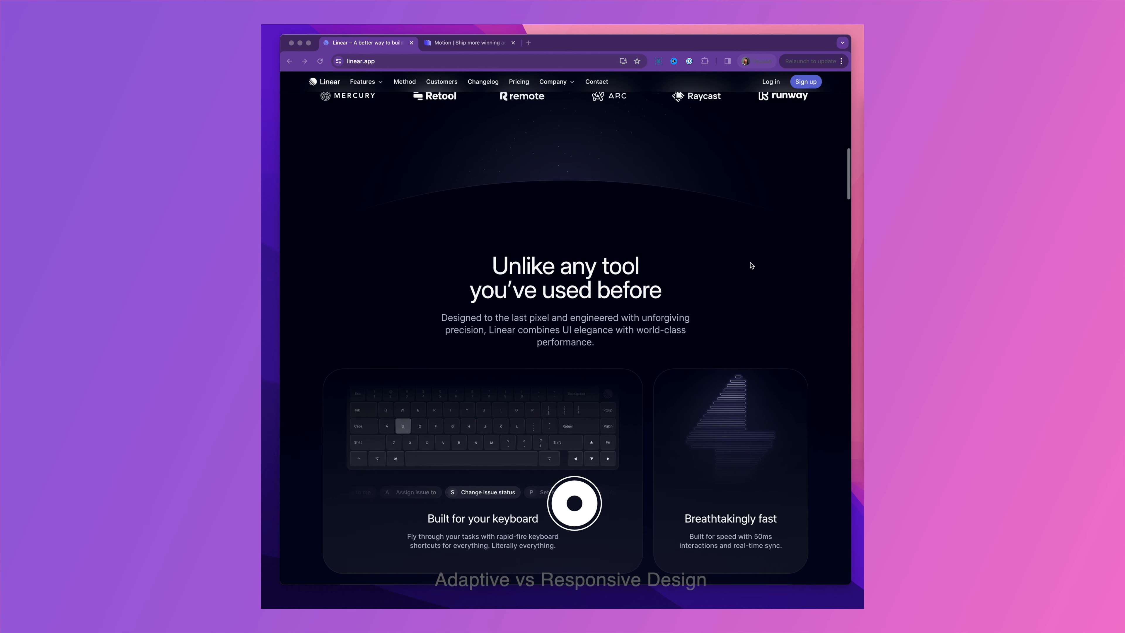
left_click(849, 307)
left_click_drag(850, 308, 551, 283)
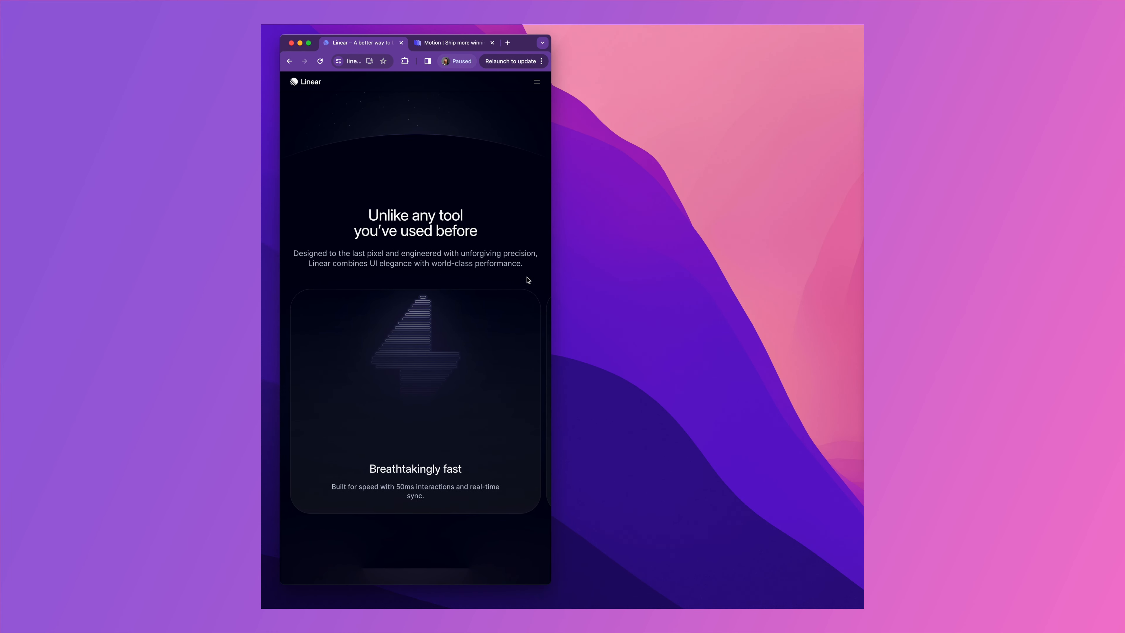
scroll(518, 277, "down", 3)
scroll(518, 277, "down", 4)
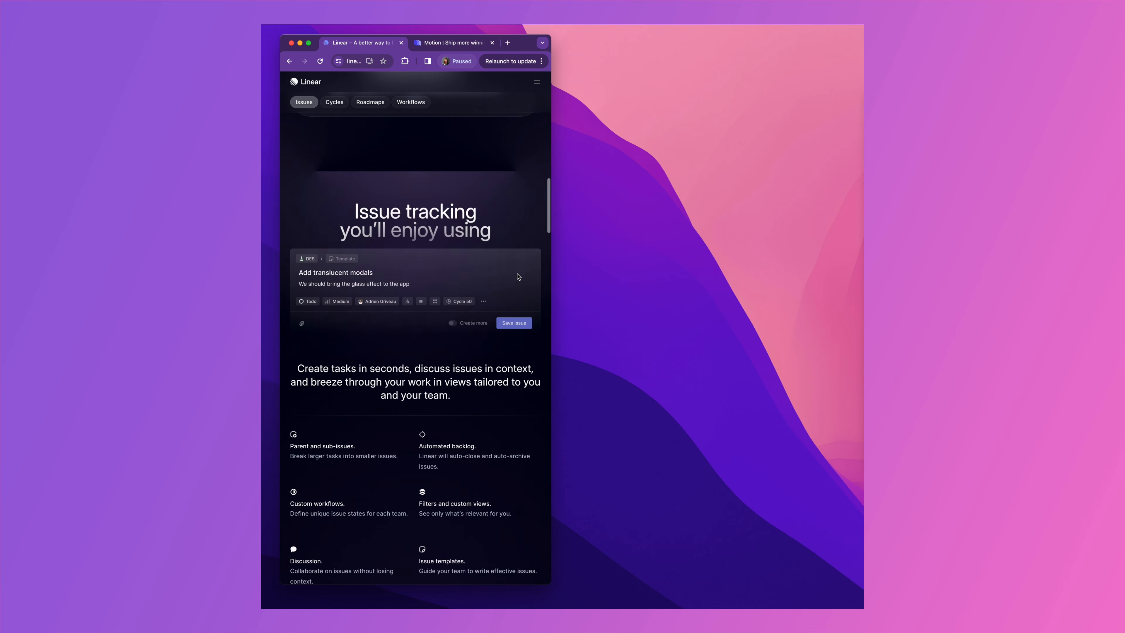
- Show the Motion website and widen the browser window to compare its hero layout
left_click(451, 44)
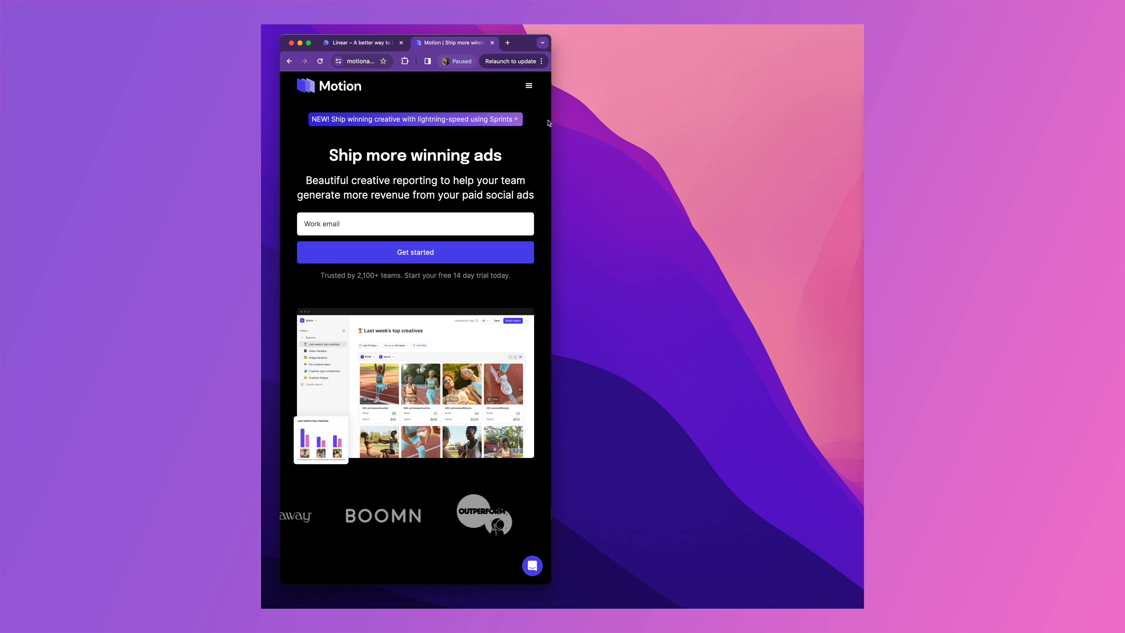
left_click_drag(552, 121, 690, 174)
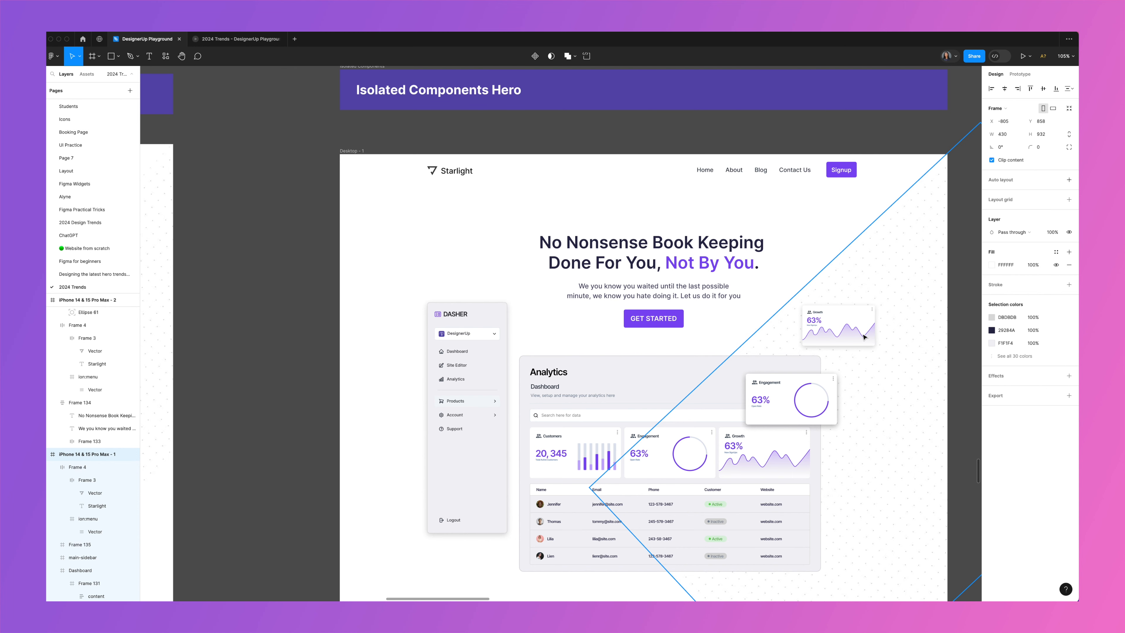
- Switch back to Figma and examine the mobile hero below the desktop Isolated Components design
scroll(863, 337, "down", 10)
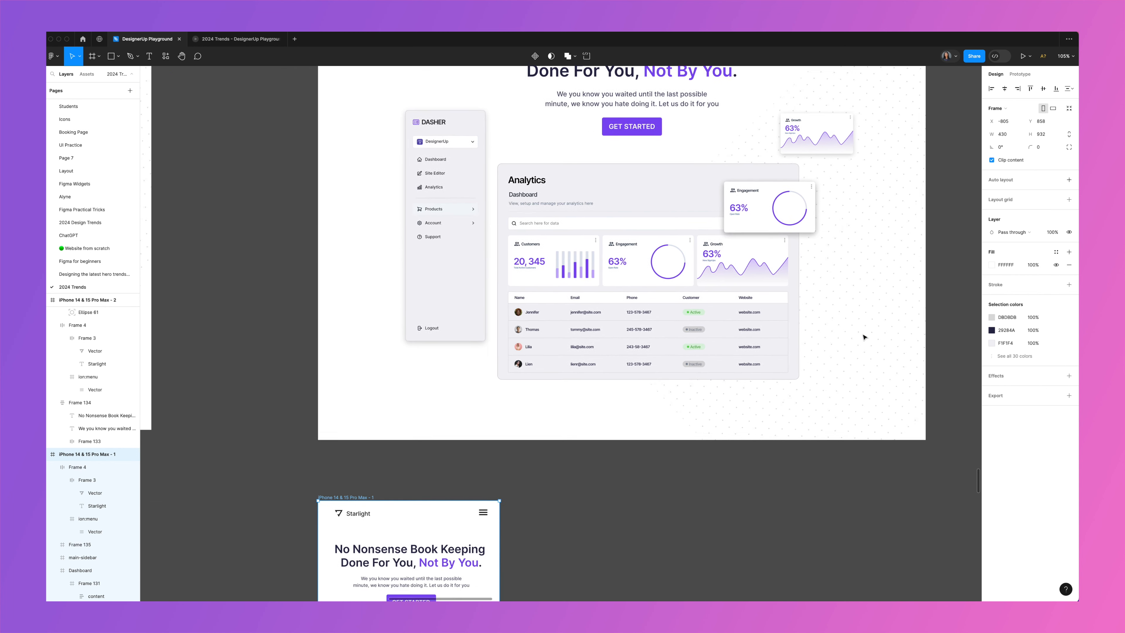
scroll(865, 337, "down", 1)
scroll(865, 337, "left", 1)
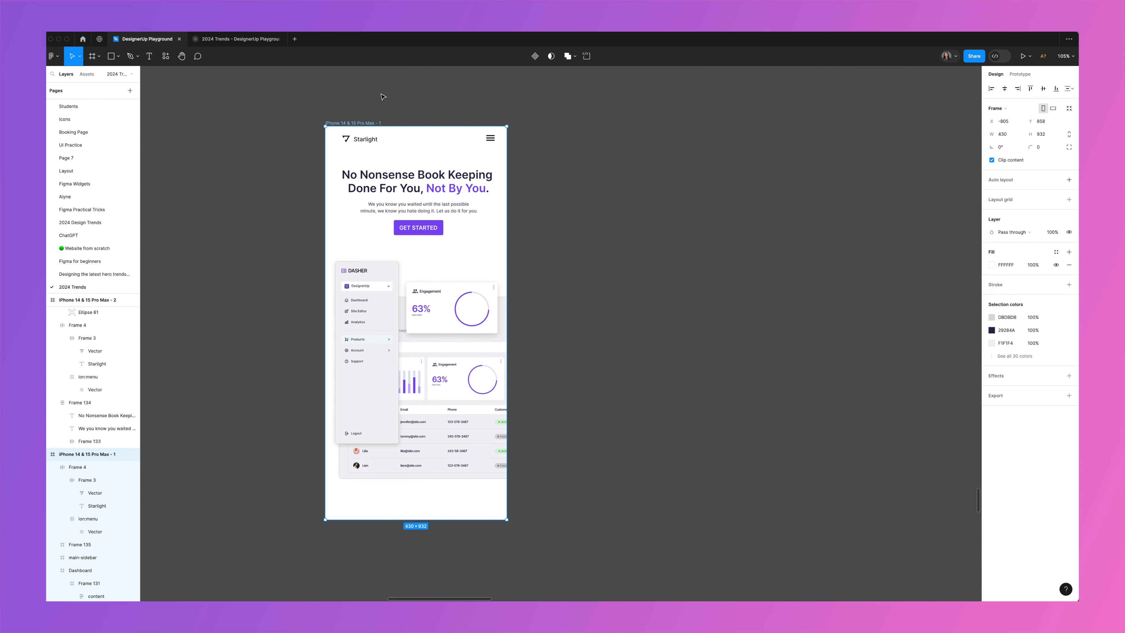
scroll(642, 170, "up", 2)
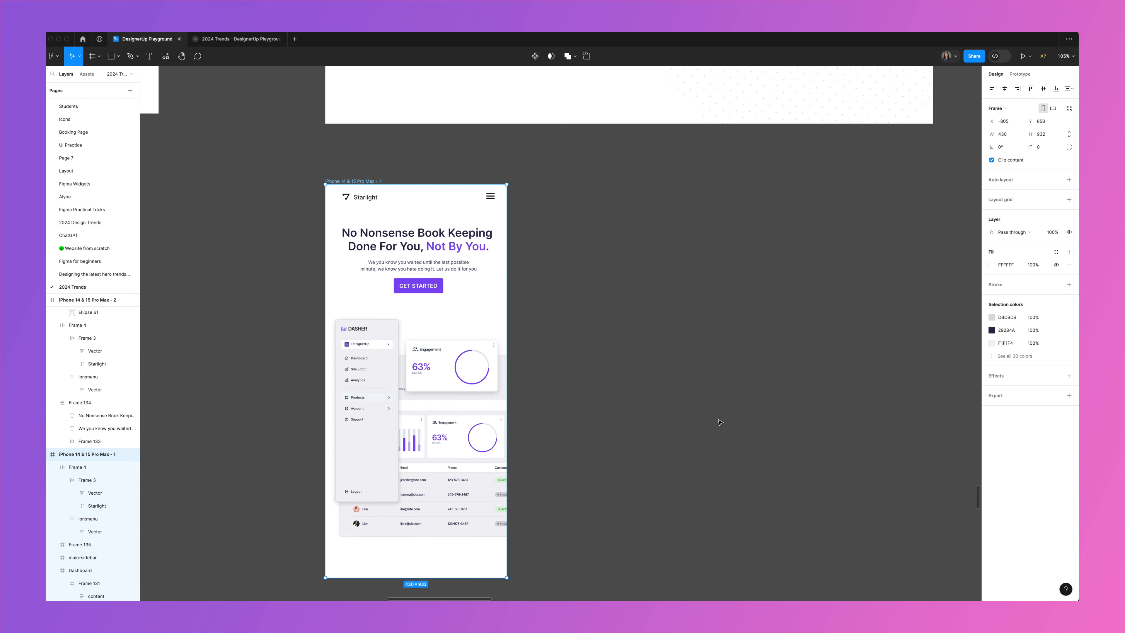
scroll(723, 420, "left", 1)
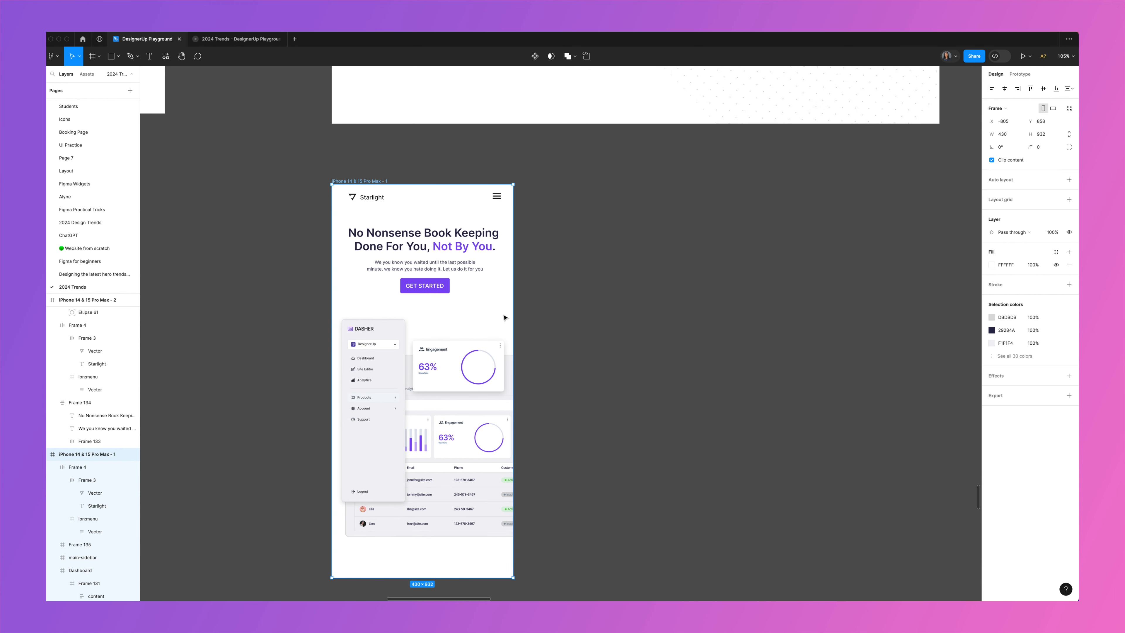
scroll(505, 318, "up", 2)
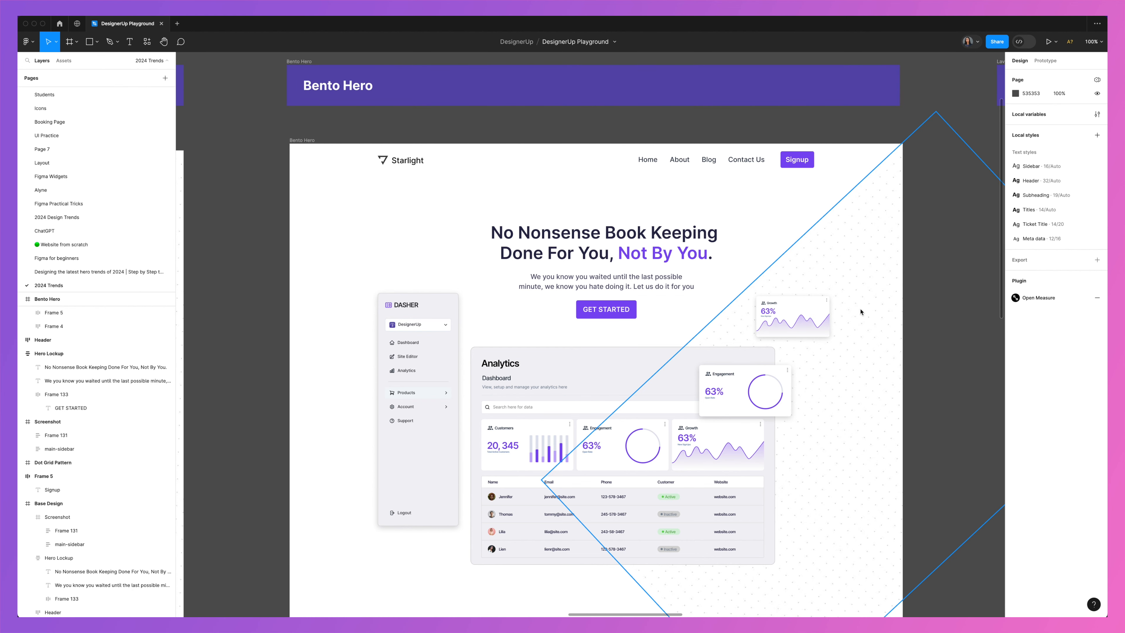
- Move the Growth card, Engagement card and Dashboard out of the Bento Hero frame onto the canvas beside it
left_click(812, 308)
scroll(932, 271, "right", 2)
left_click_drag(932, 271, 932, 271)
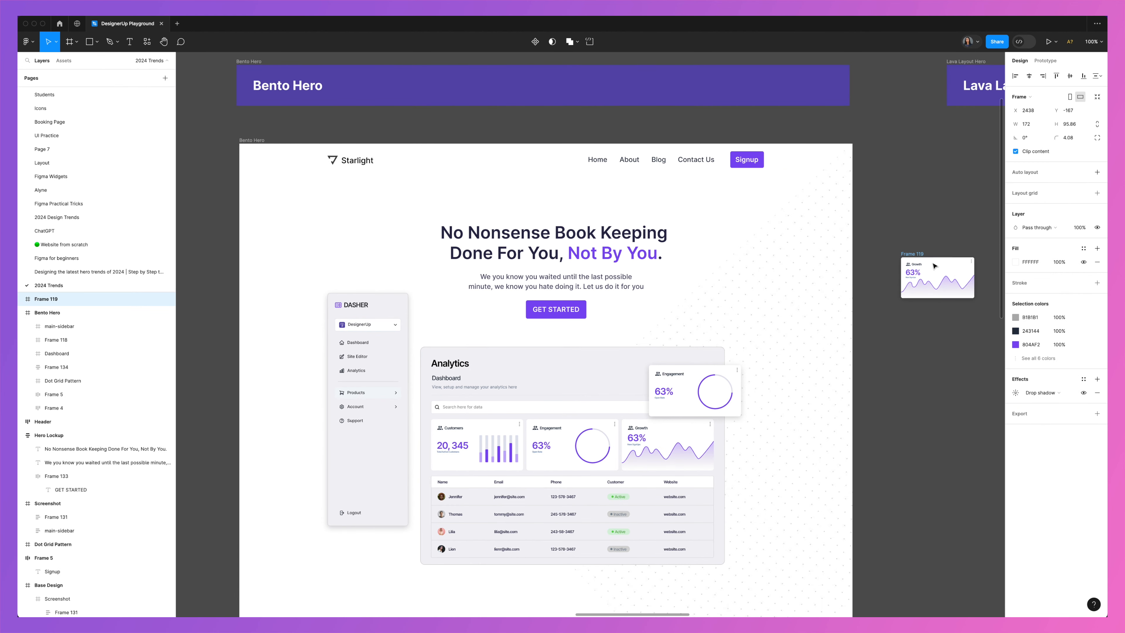
left_click_drag(720, 369, 907, 347)
left_click(577, 361)
left_click_drag(577, 362, 971, 468)
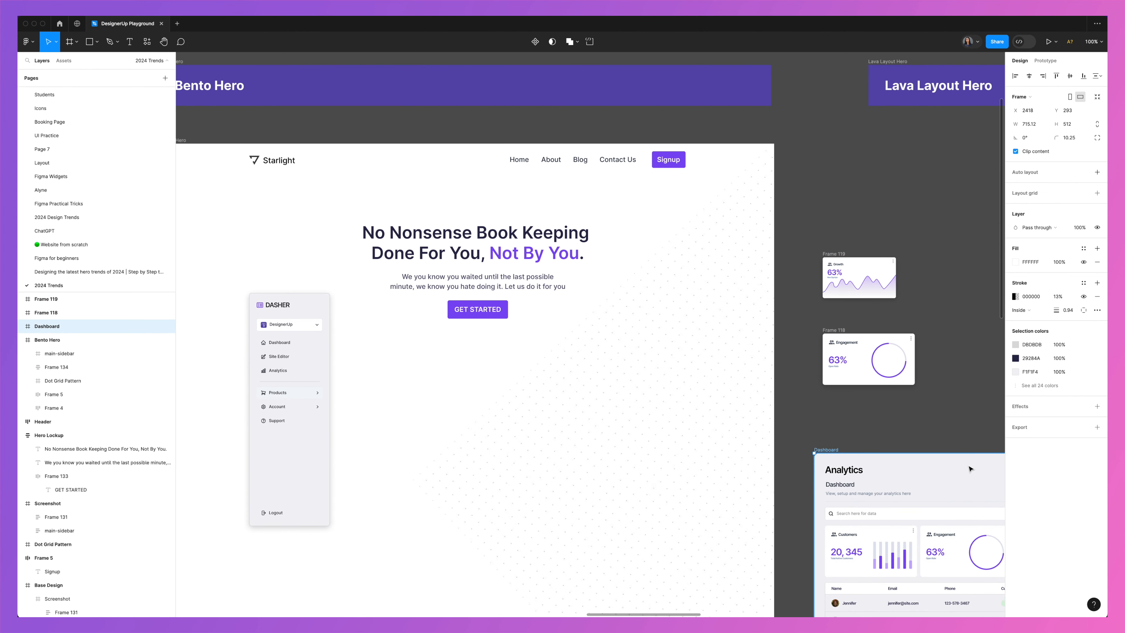
scroll(576, 354, "left", 3)
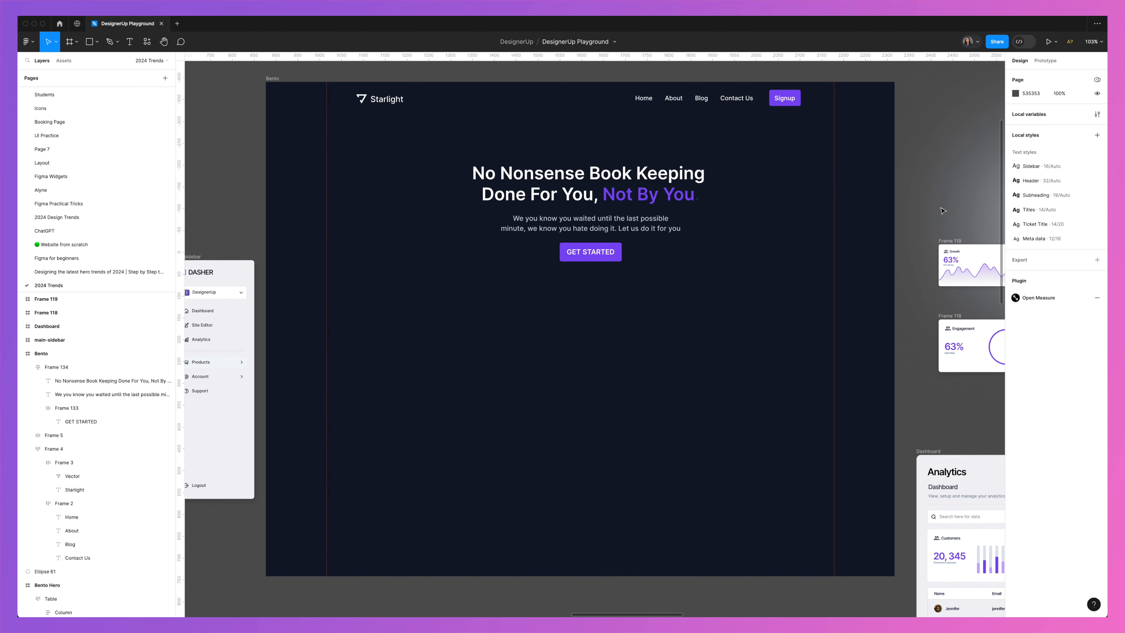
- Draw a frame about 342 × 251 below GET STARTED in the Bento frame, duplicate it into a row of three, and select all three
key("f")
left_click_drag(326, 304, 476, 414)
left_click_drag(397, 384, 722, 383)
left_click(69, 394, "shift")
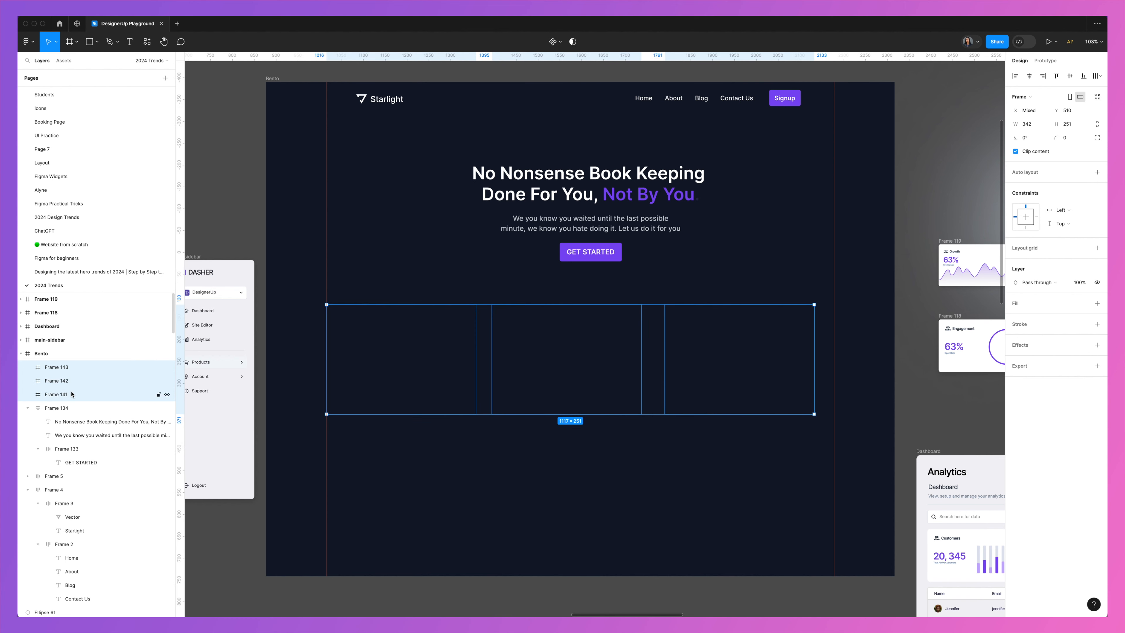
- Add a 1 px inside stroke in dark slate 303643 to the three frames
left_click(1097, 324)
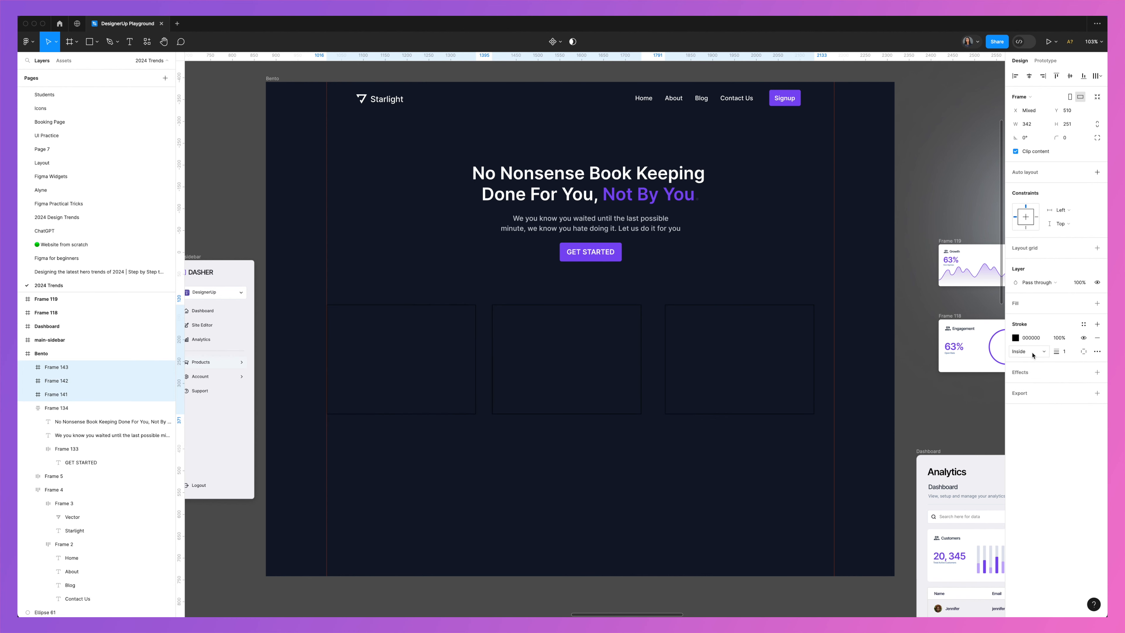
left_click(1016, 337)
left_click(915, 483)
left_click(774, 472)
left_click(964, 429)
left_click_drag(940, 439, 937, 441)
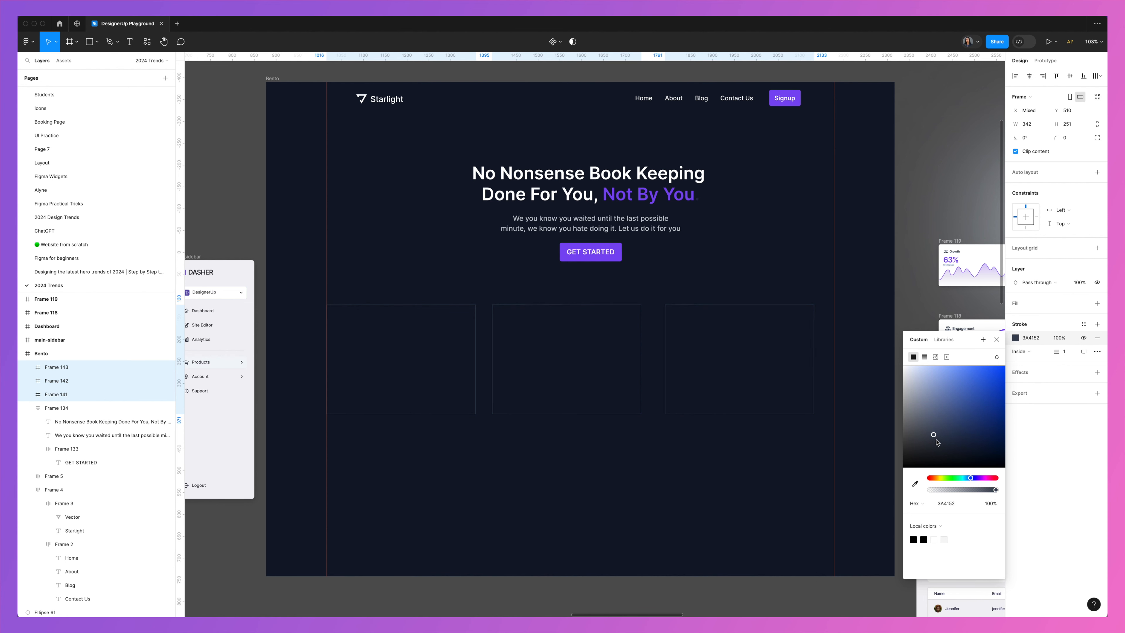
- Set the three frames' corner radius to 20 and wrap them in an auto layout
left_click(1075, 140)
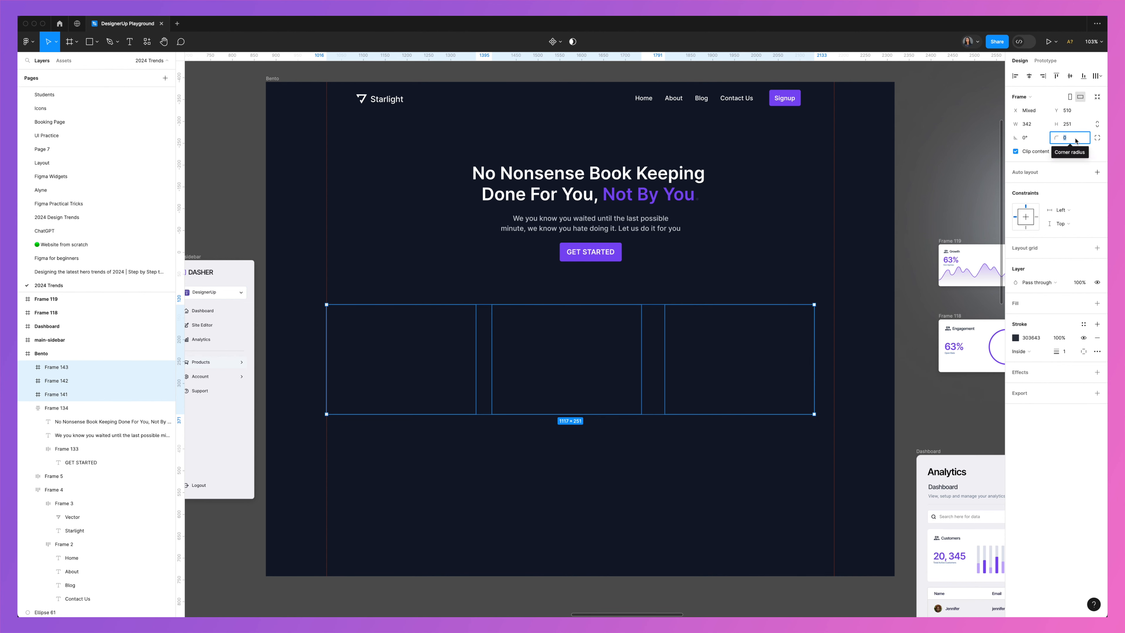
type("20")
key("Return")
key("shift+a")
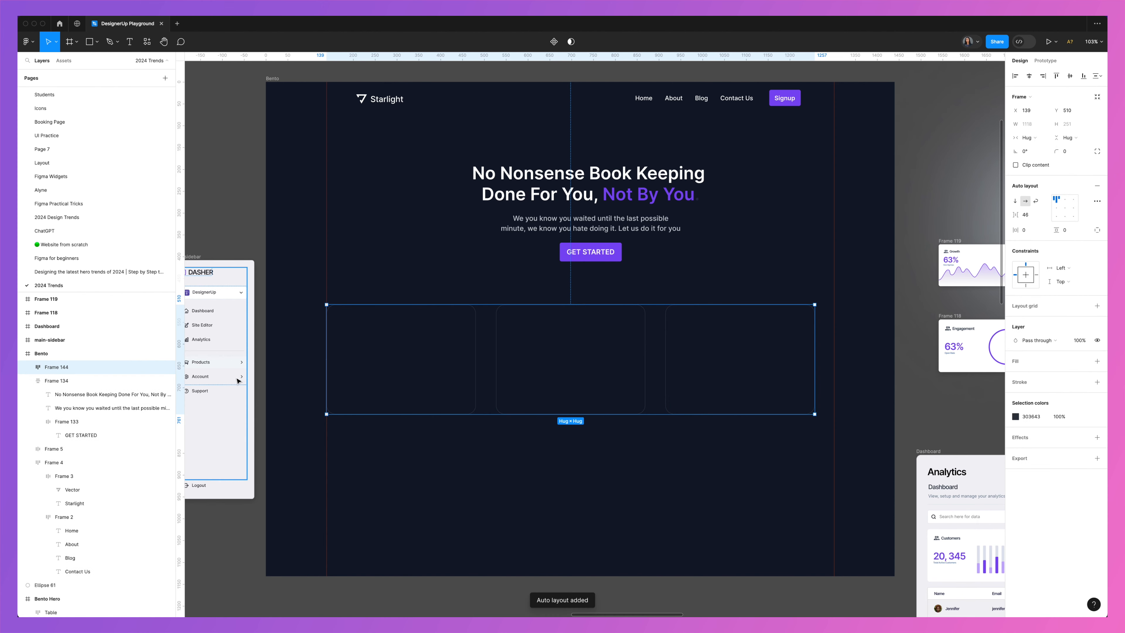
- Widen the three frames to 374 each and set the auto layout's horizontal spacing to 20
key("Return")
left_click_drag(814, 382, 836, 382)
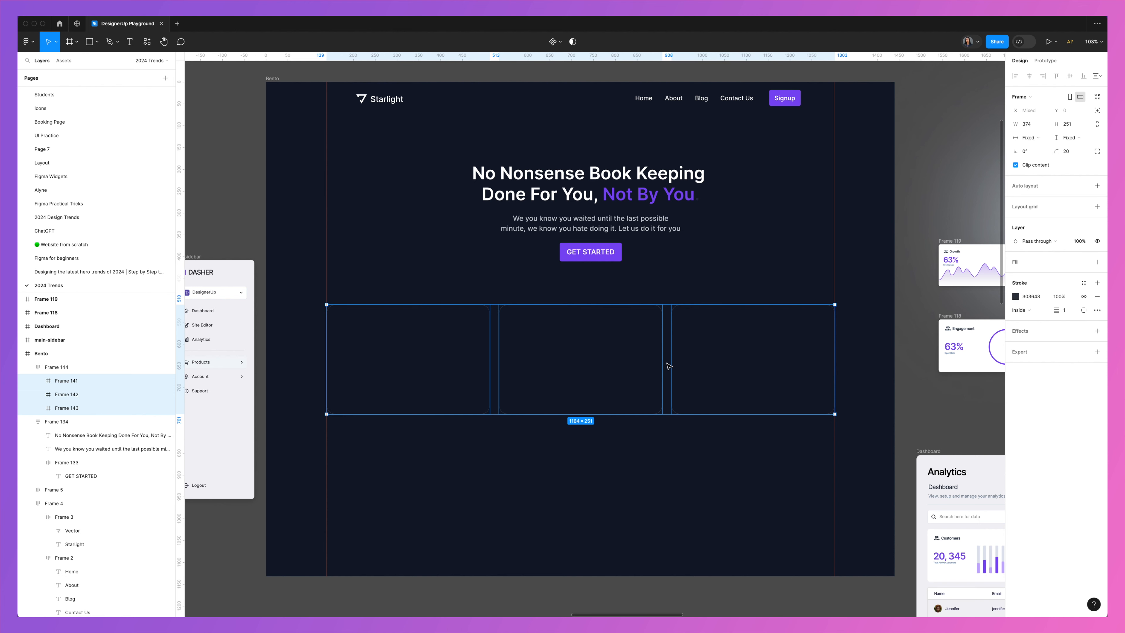
key("Escape")
left_click(1028, 216)
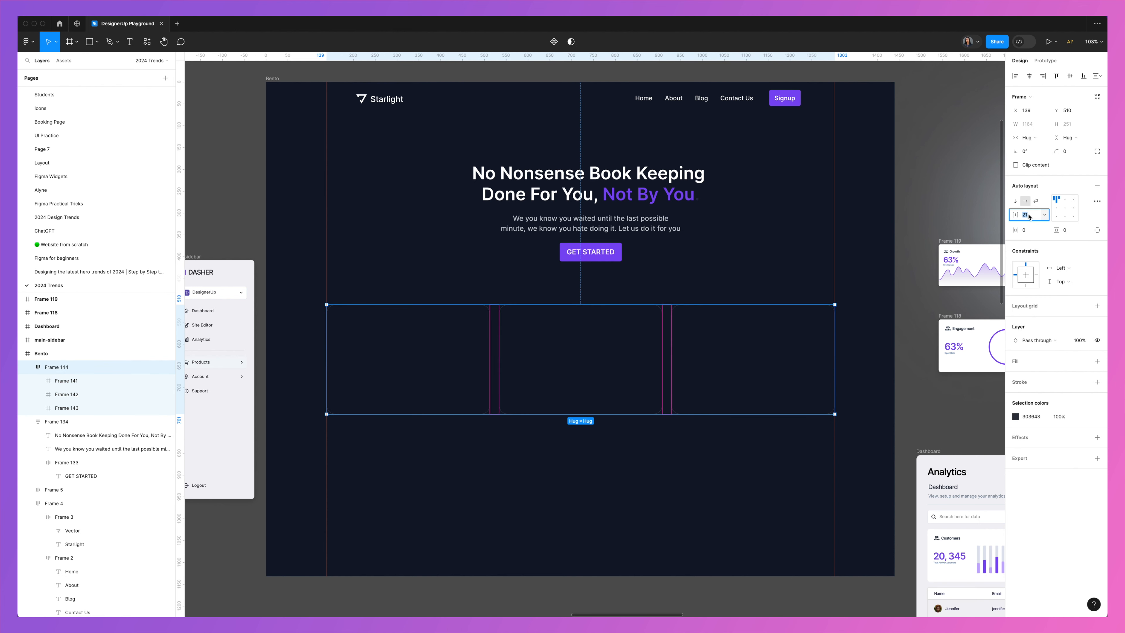
type("20")
key("Return")
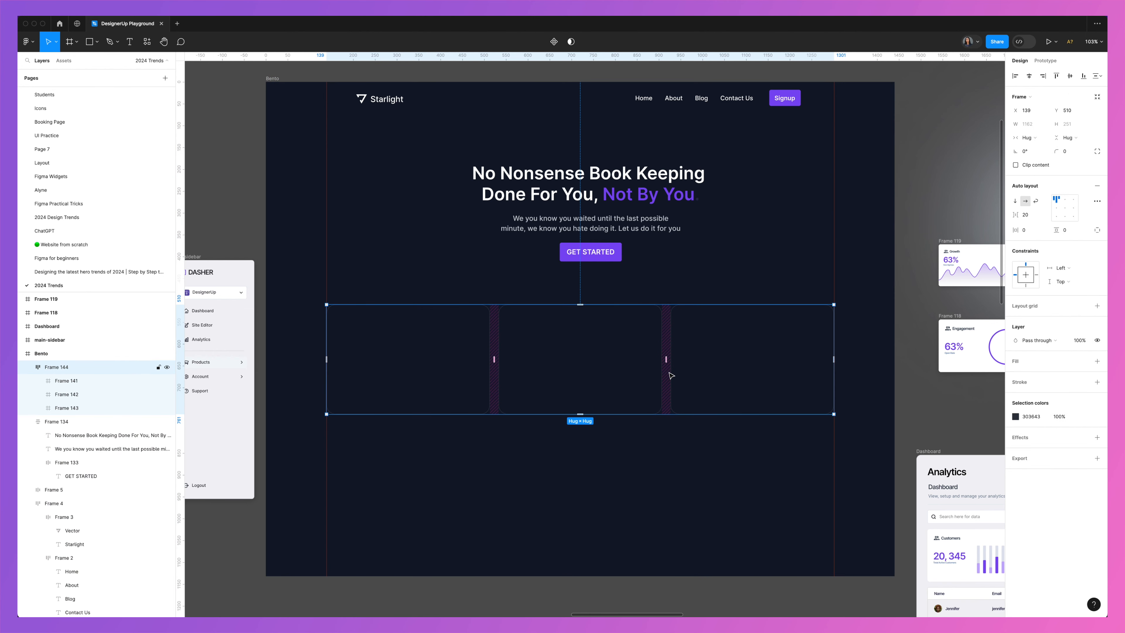
- Hide the third frame in the row and widen the first frame to 768
left_click(93, 408)
key("super+shift+h")
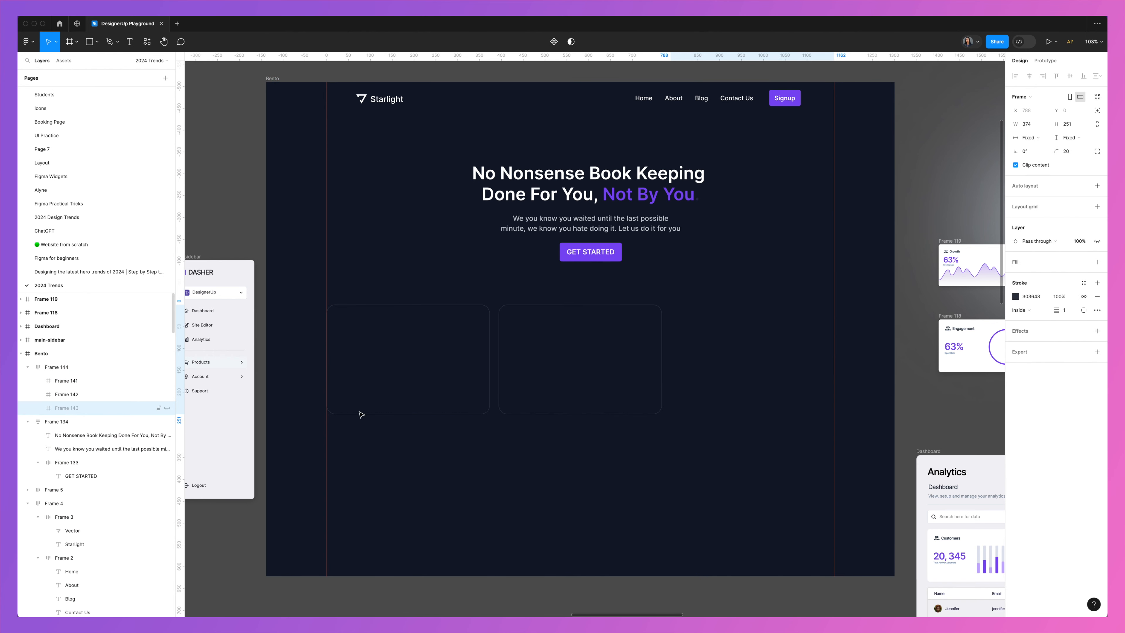
left_click(576, 389)
left_click(478, 354)
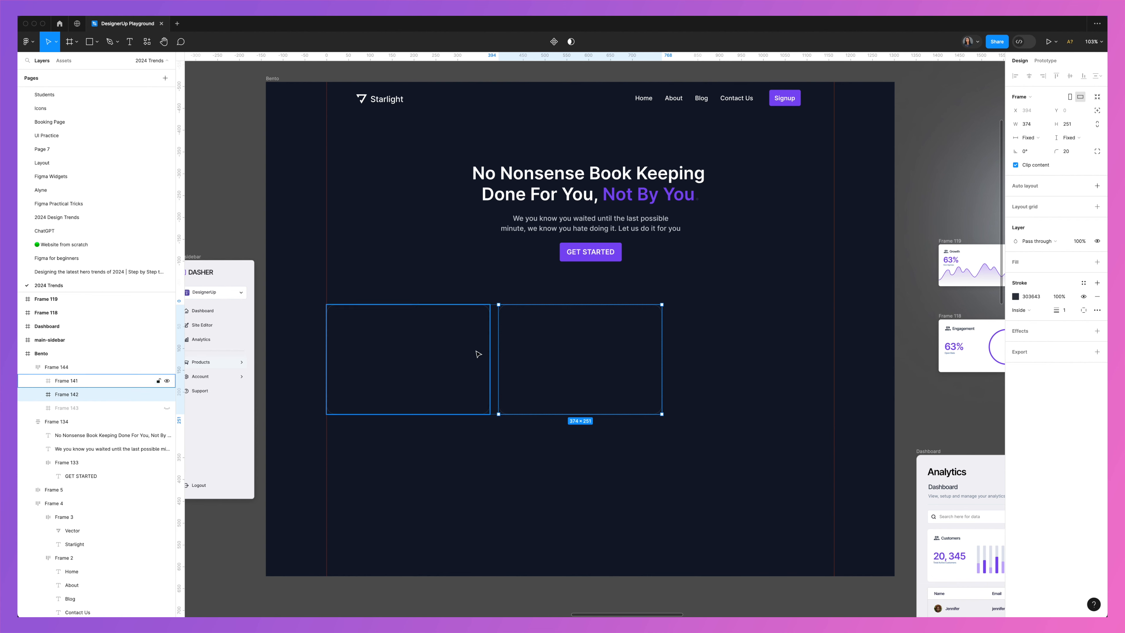
left_click_drag(489, 356, 662, 364)
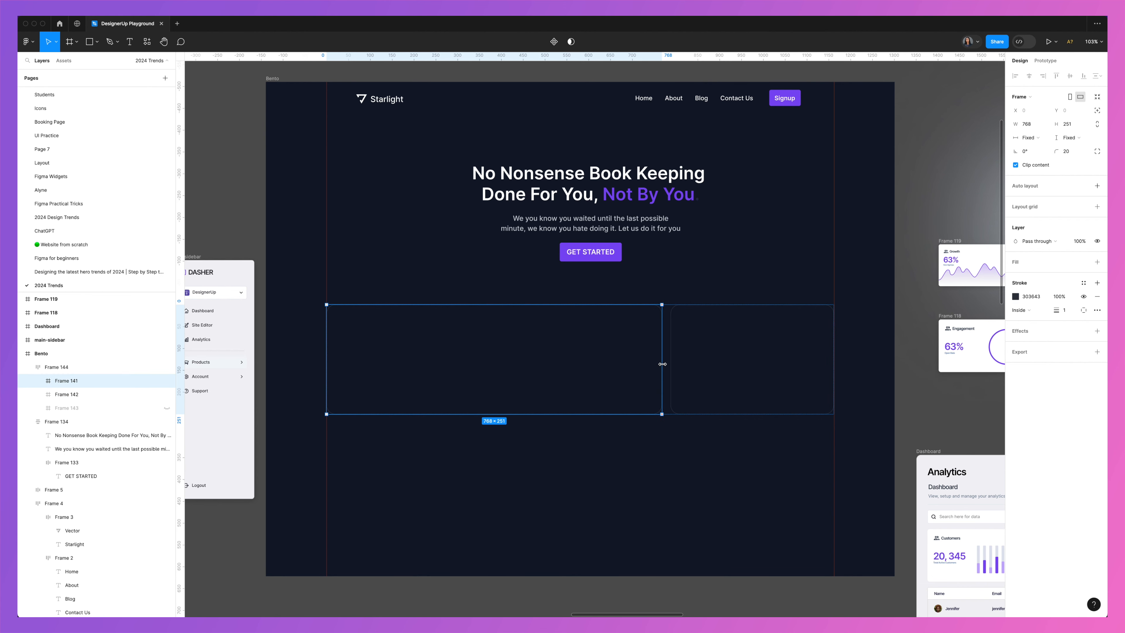
- Duplicate the two-card auto layout row and place the copy directly below the original
left_click(29, 371)
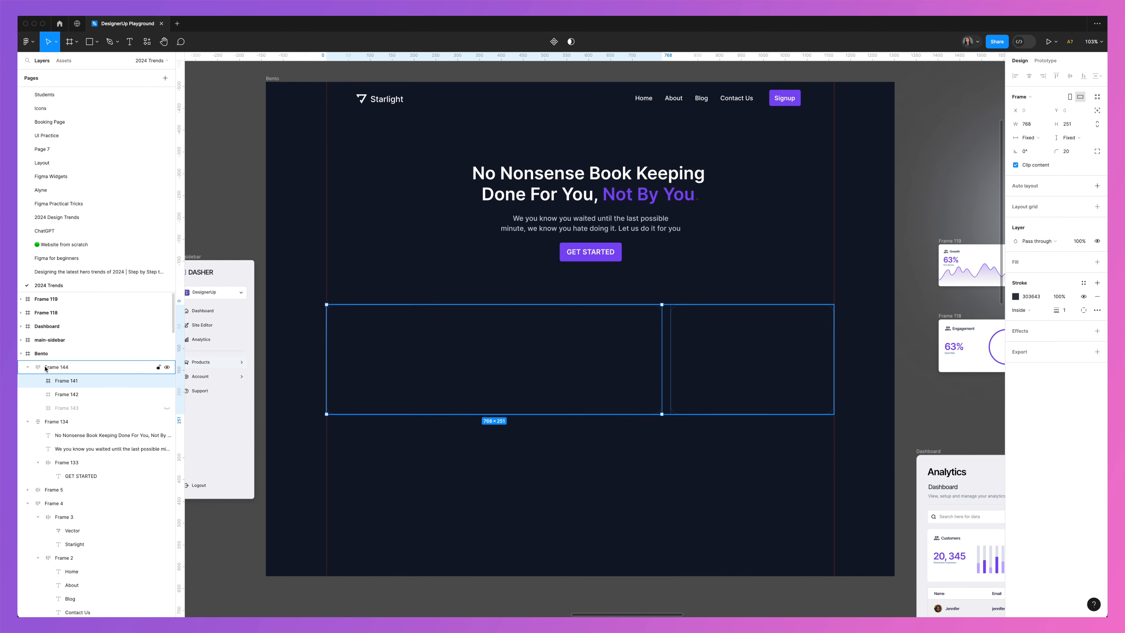
left_click(28, 367)
key("super+d")
left_click_drag(536, 387, 537, 504)
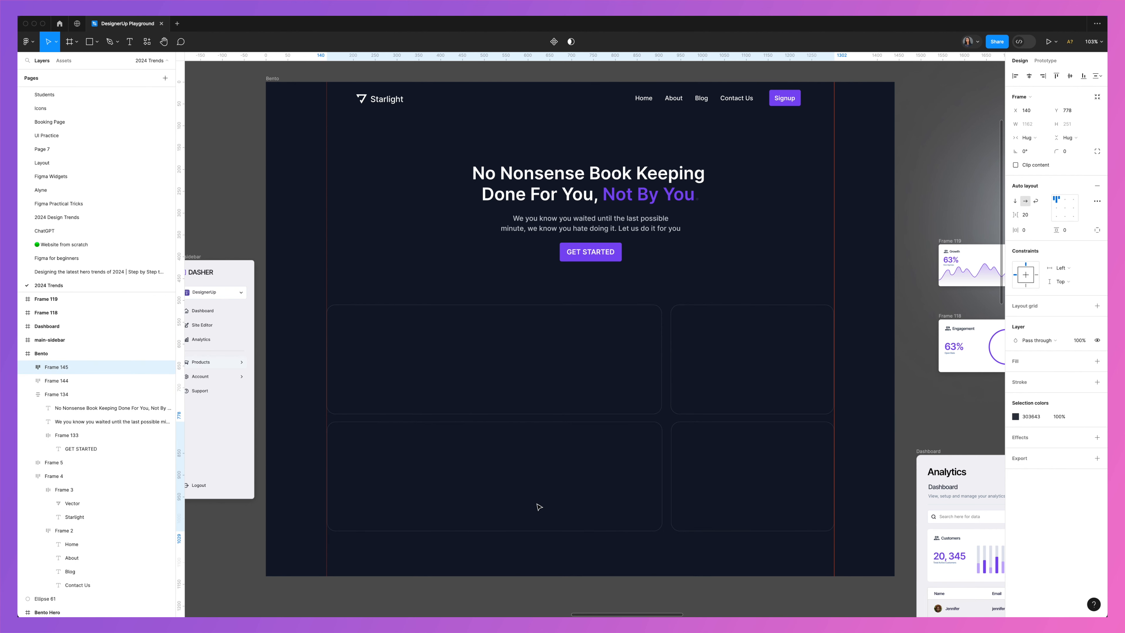
- Swap the two cards in the lower row so the narrow card comes before the wide one
left_click(28, 368)
left_click_drag(61, 385, 61, 378)
scroll(688, 454, "up", 2)
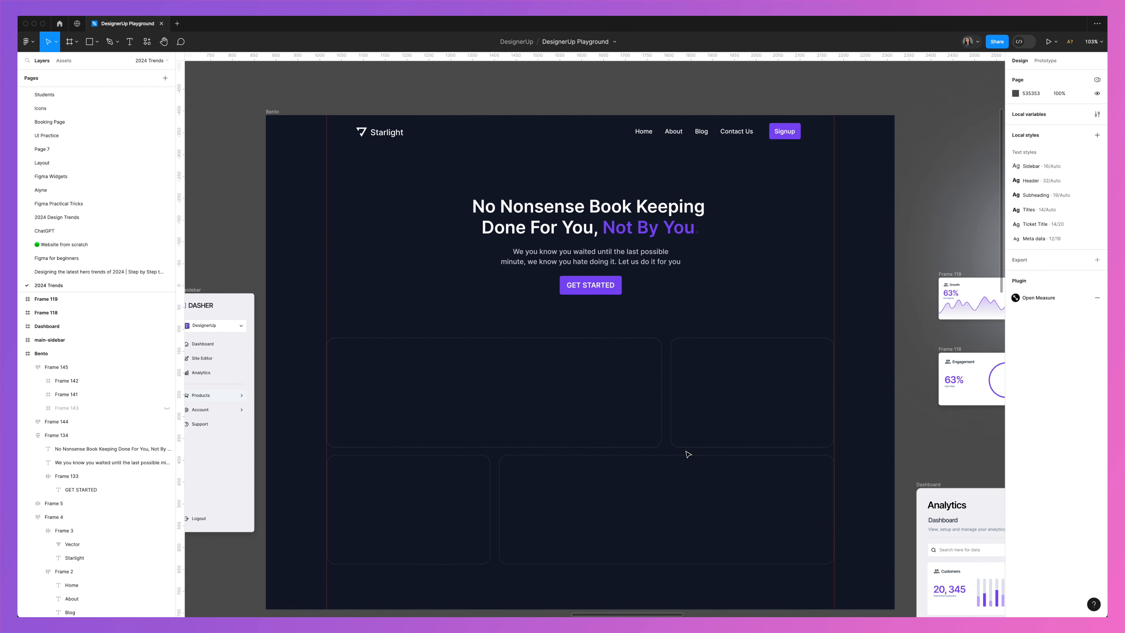
scroll(688, 454, "down", 3)
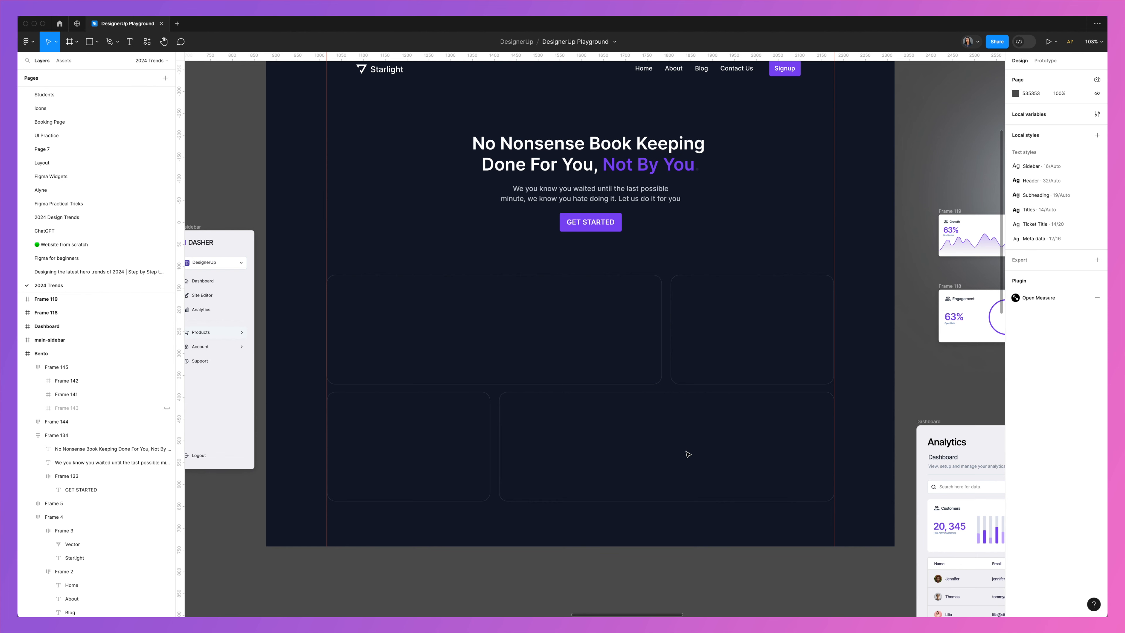
scroll(687, 454, "up", 4)
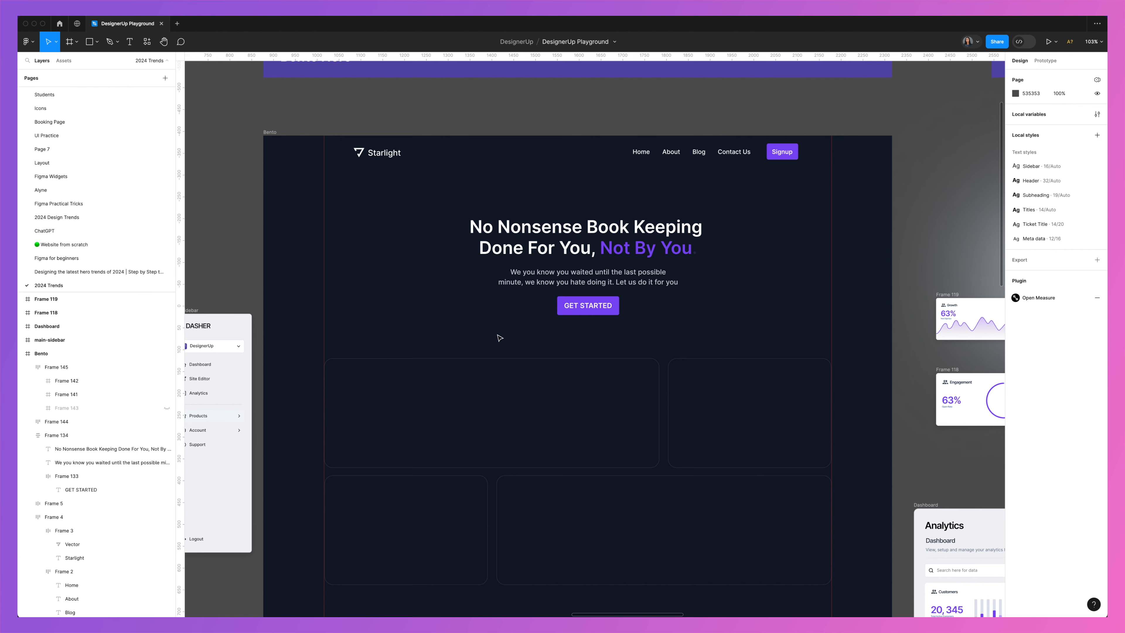
- Extend the Bento frame's height to about 1281 and stretch the upper row's cards to 352 high
left_click(261, 132)
scroll(666, 523, "down", 7)
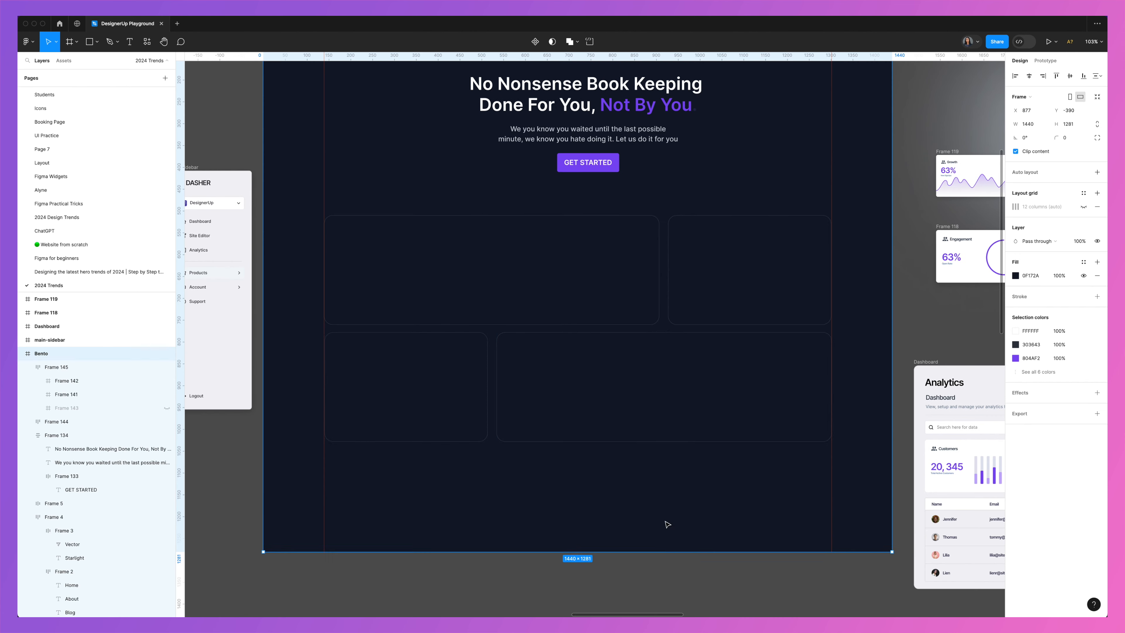
left_click(487, 312)
left_click_drag(540, 350, 537, 395)
- Copy the "Focus on the right stuff" heading and its description from Bento Hero into the wide upper card, stacking them at its top-left corner
left_click(557, 310)
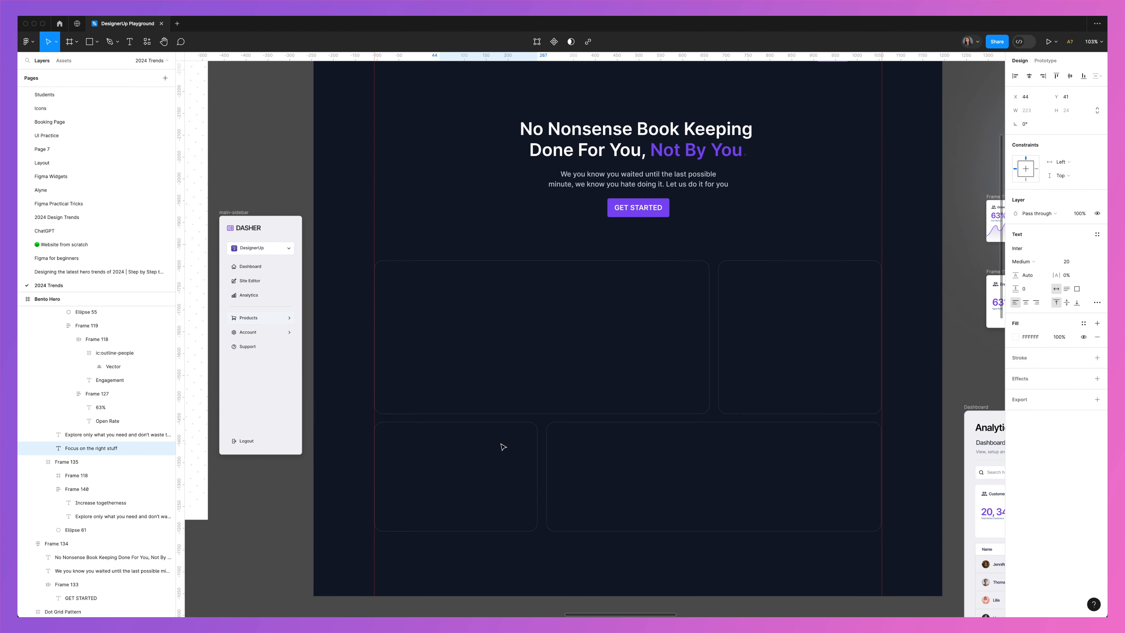
type("Focus on the right stuff")
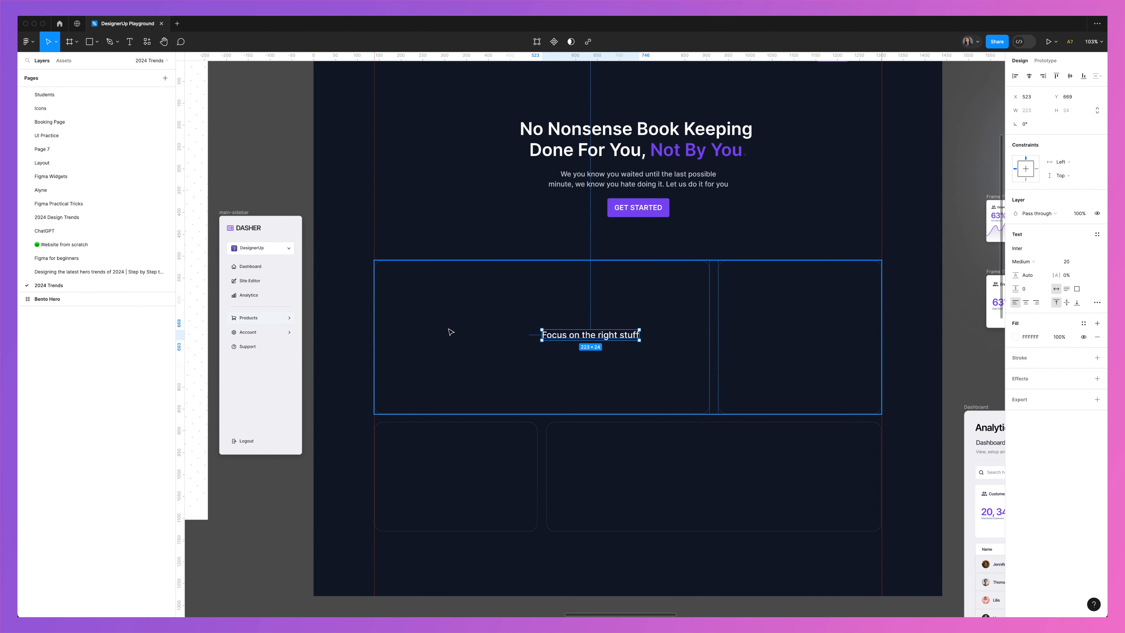
left_click_drag(578, 336, 427, 283)
scroll(428, 284, "left", 1)
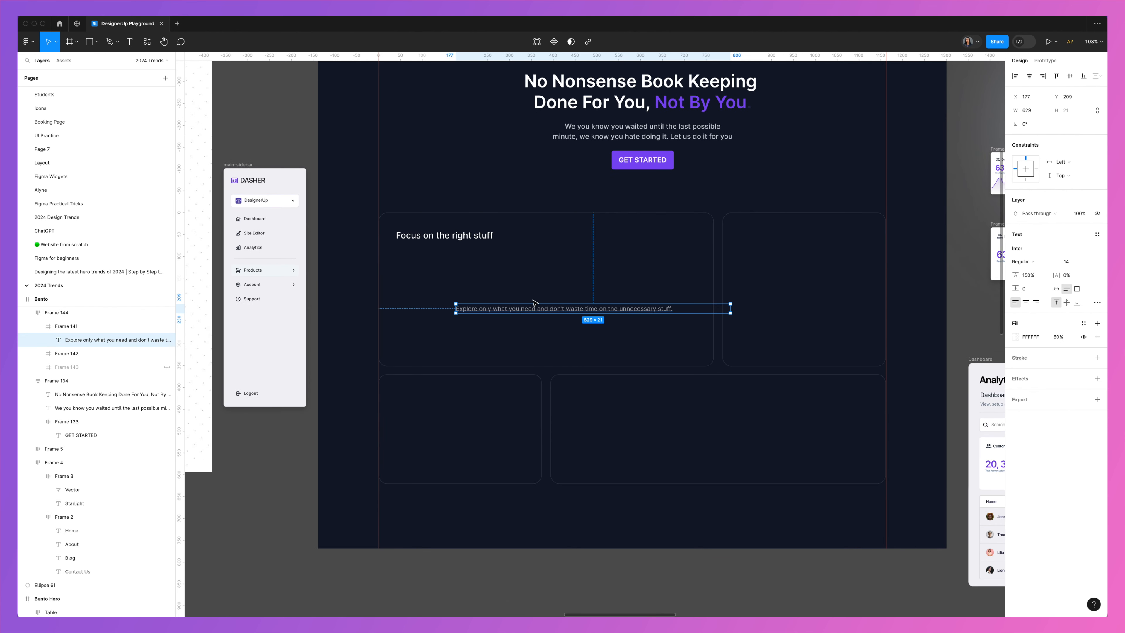
left_click_drag(514, 310, 457, 256)
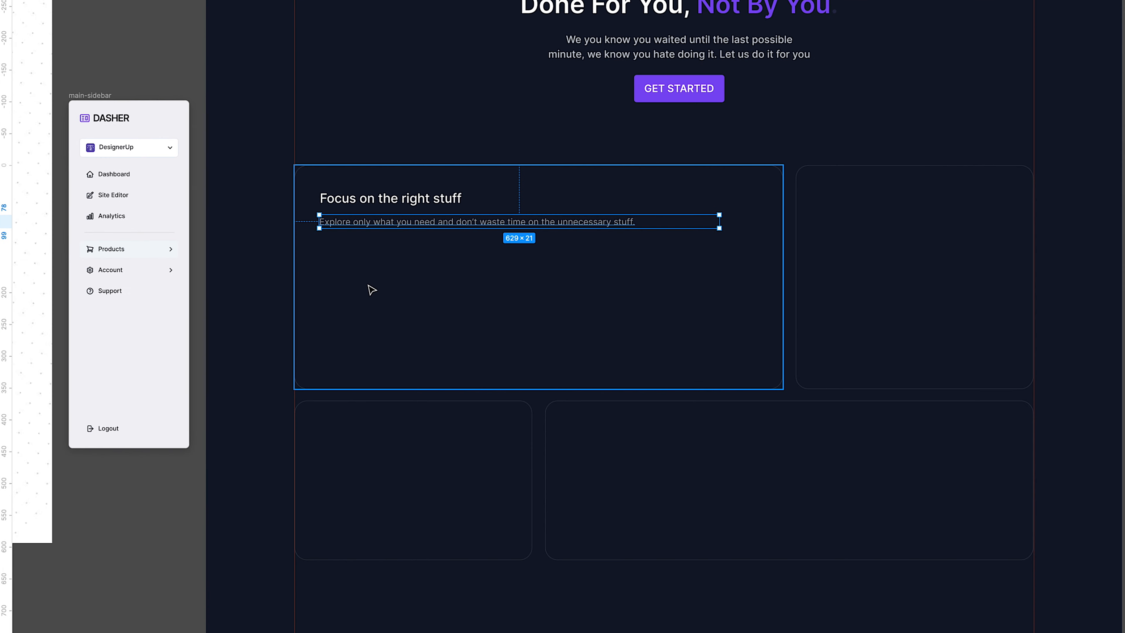
- Paste the dark Engagement and Growth cards side by side into the wide upper card, below its description
left_click(518, 348)
scroll(518, 348, "right", 5)
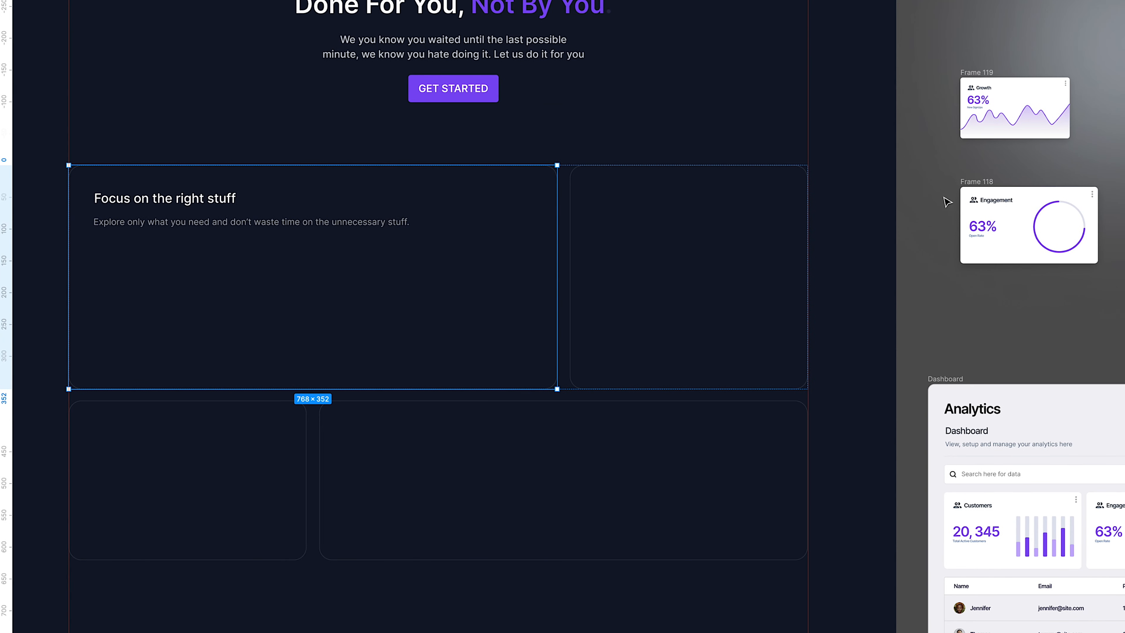
left_click(981, 183)
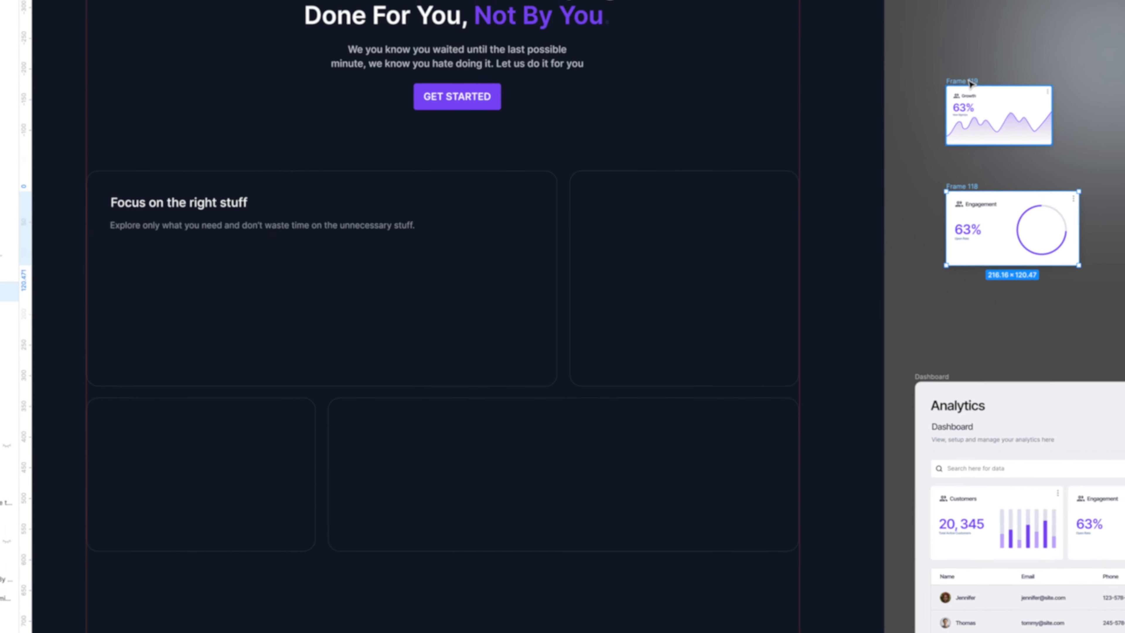
left_click(329, 319)
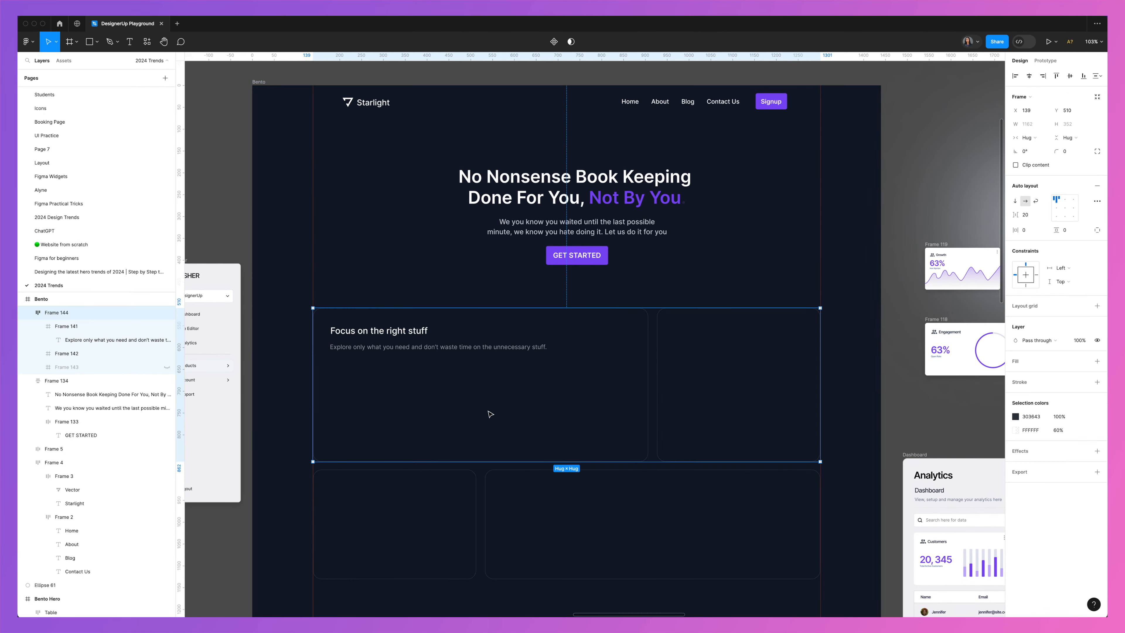
right_click(490, 414)
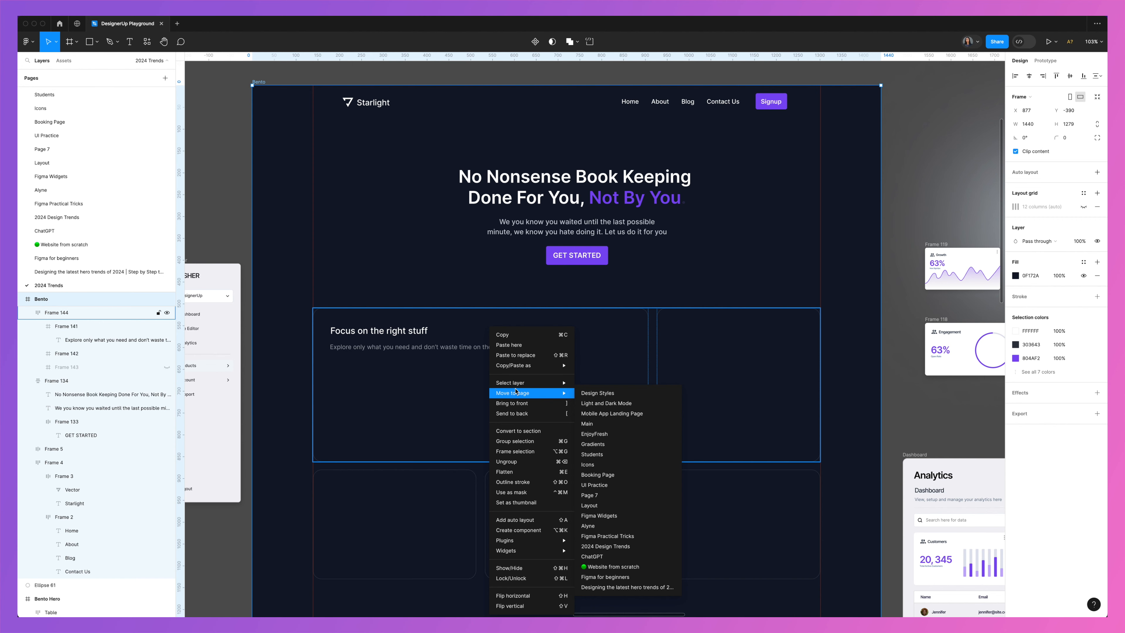
left_click(524, 348)
left_click_drag(583, 441, 433, 416)
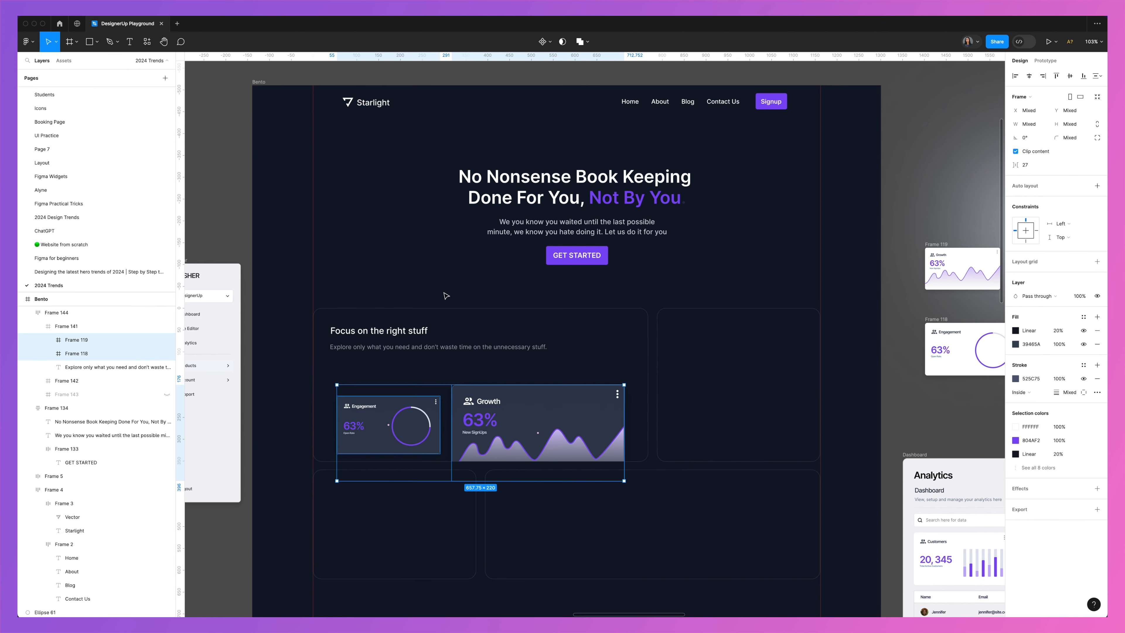
- Give the upper row's cards a 1E293B fill topped with a linear gradient fill at 20%
left_click(432, 414)
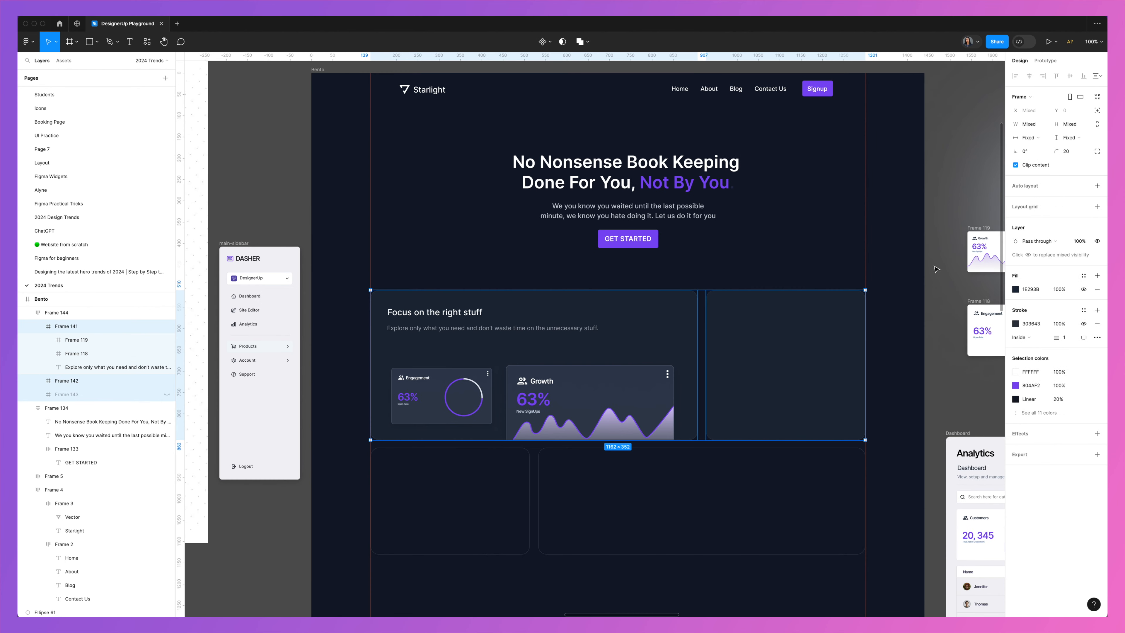
left_click(938, 227)
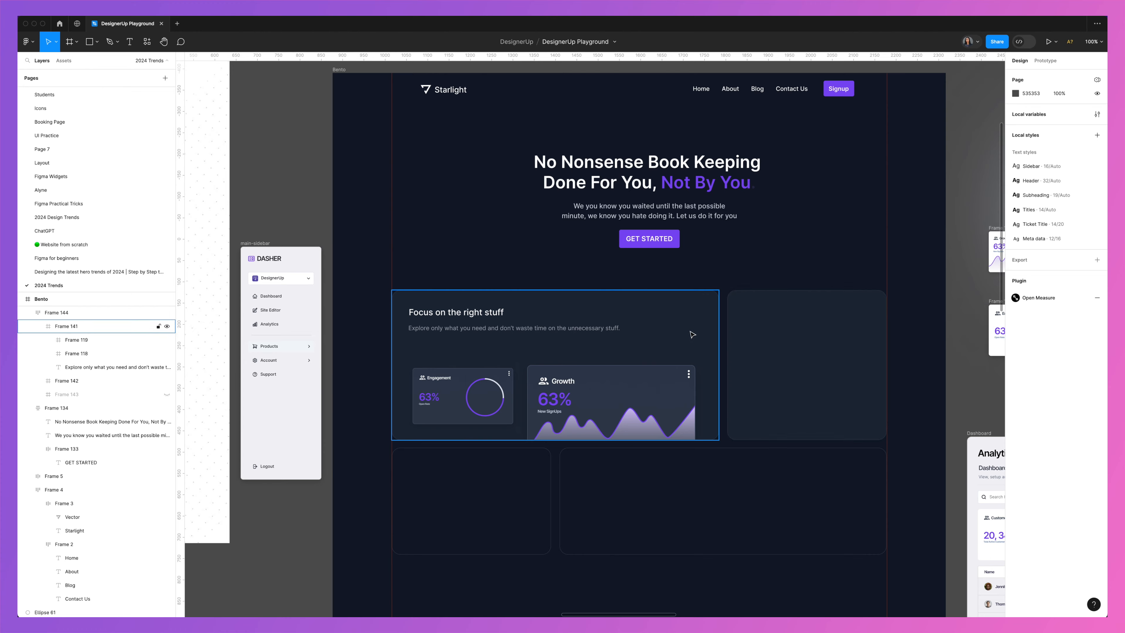
left_click(688, 336)
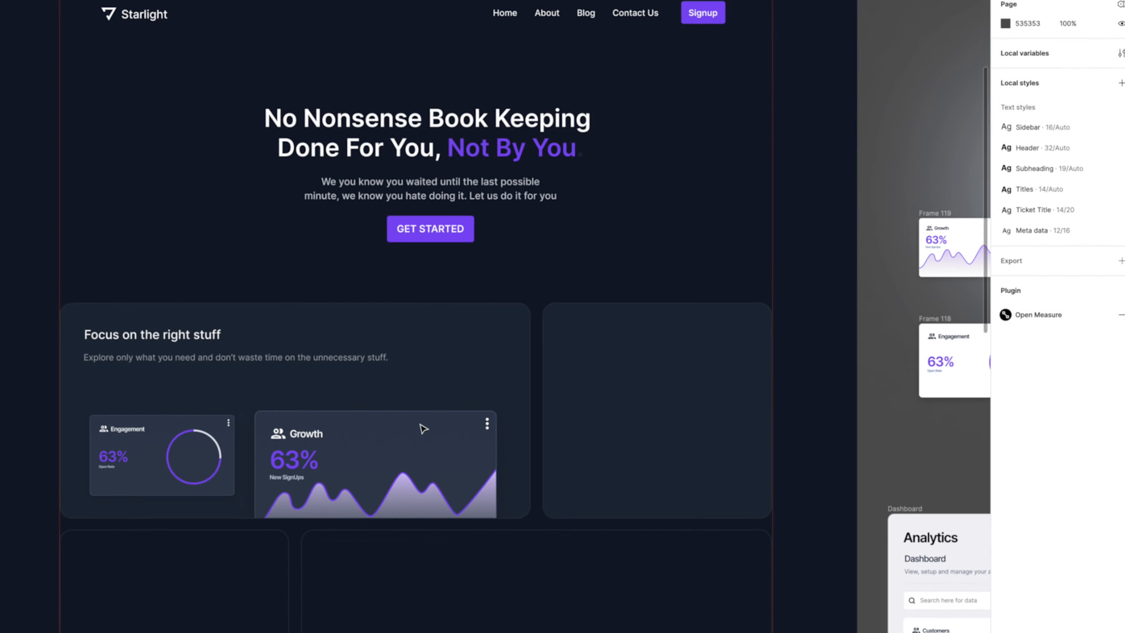
left_click(656, 376)
left_click(554, 580)
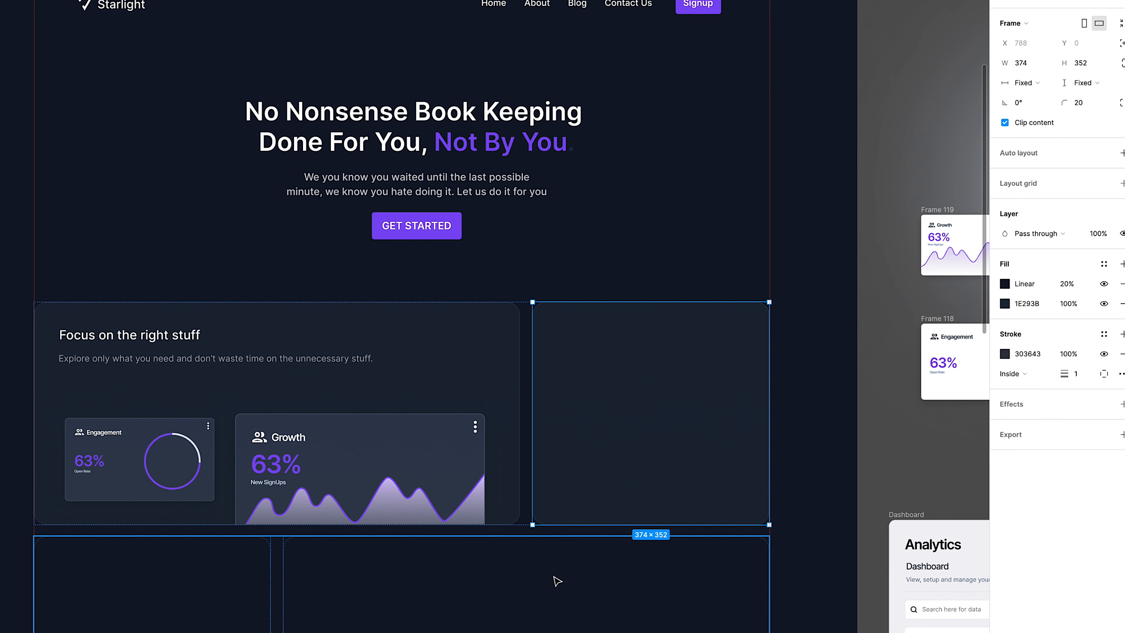
- Copy the narrow upper card's properties and paste them onto the cards in the lower row
left_click(640, 382)
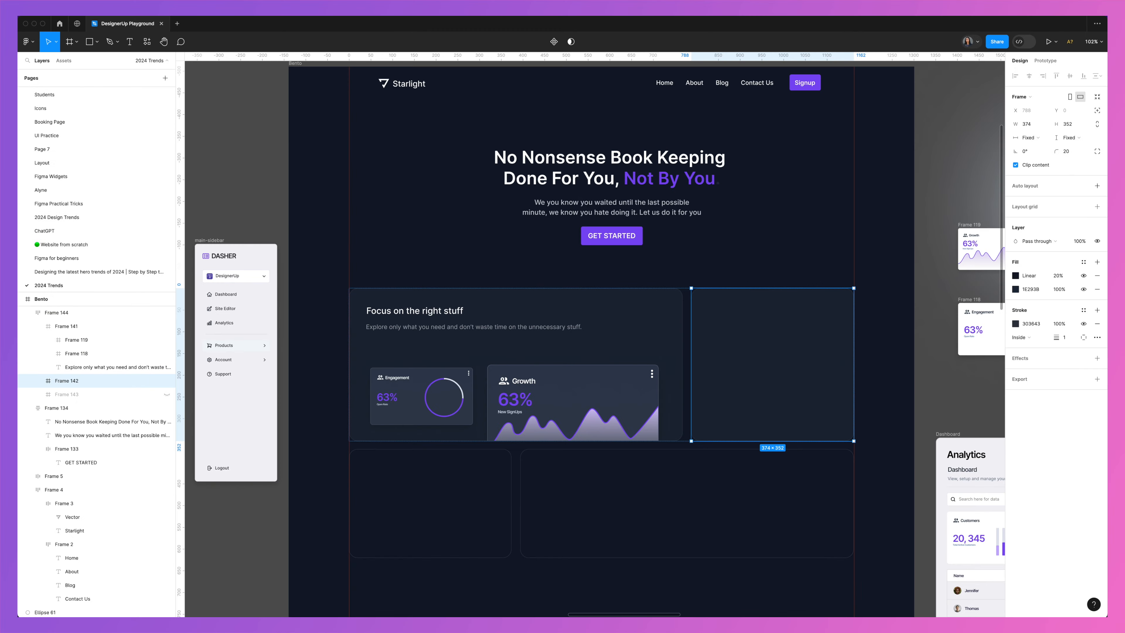
left_click(87, 10)
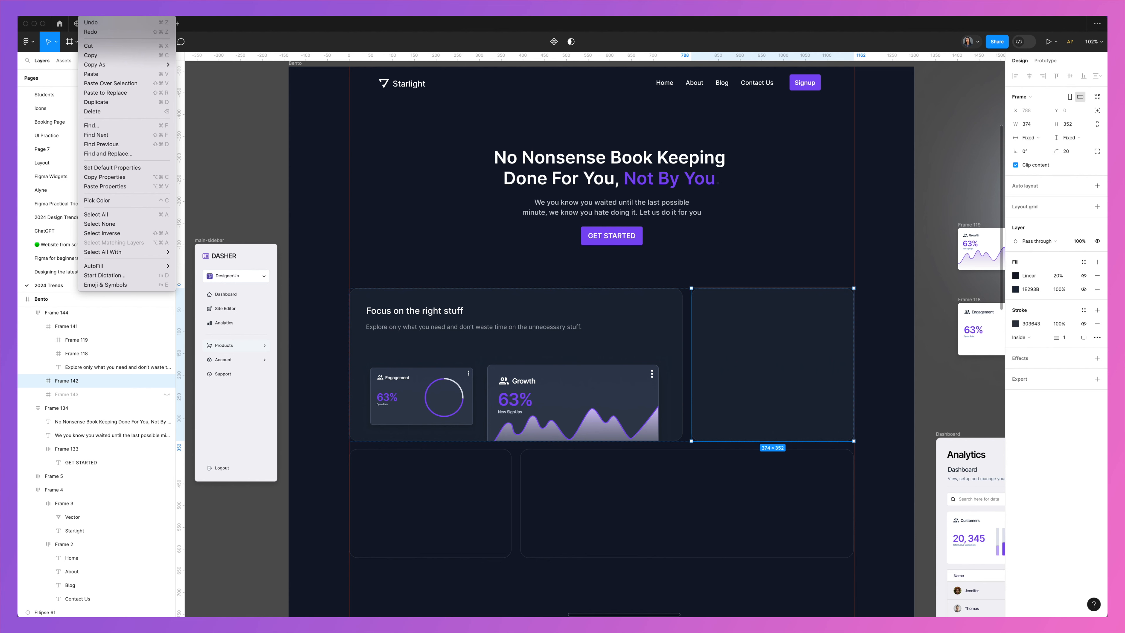
left_click(112, 179)
left_click(439, 505)
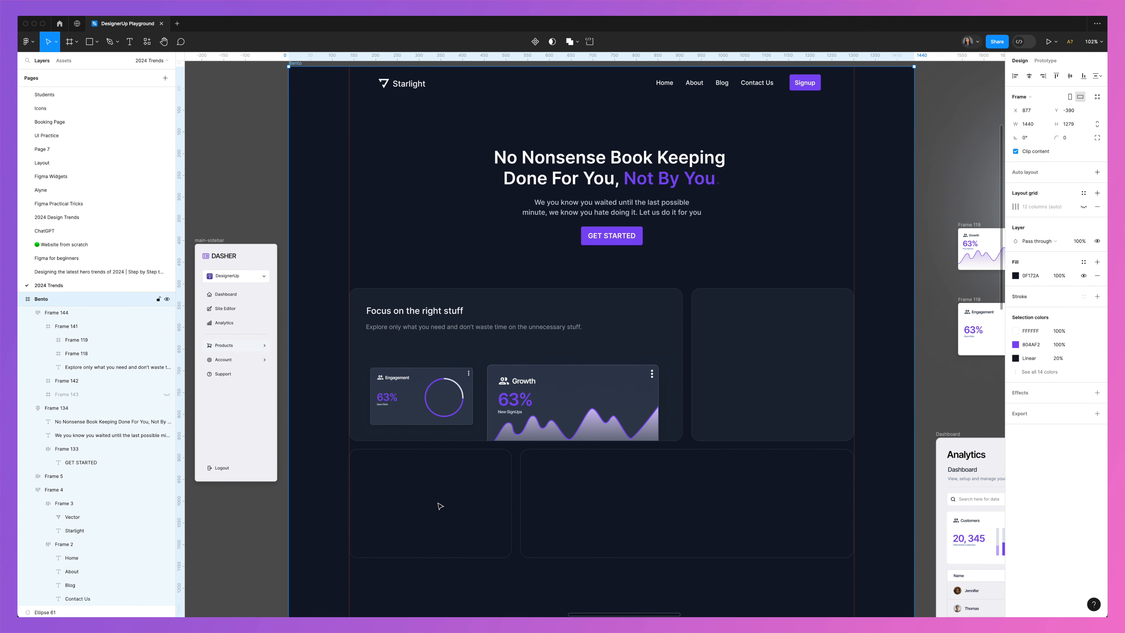
left_click(495, 505)
key("Return")
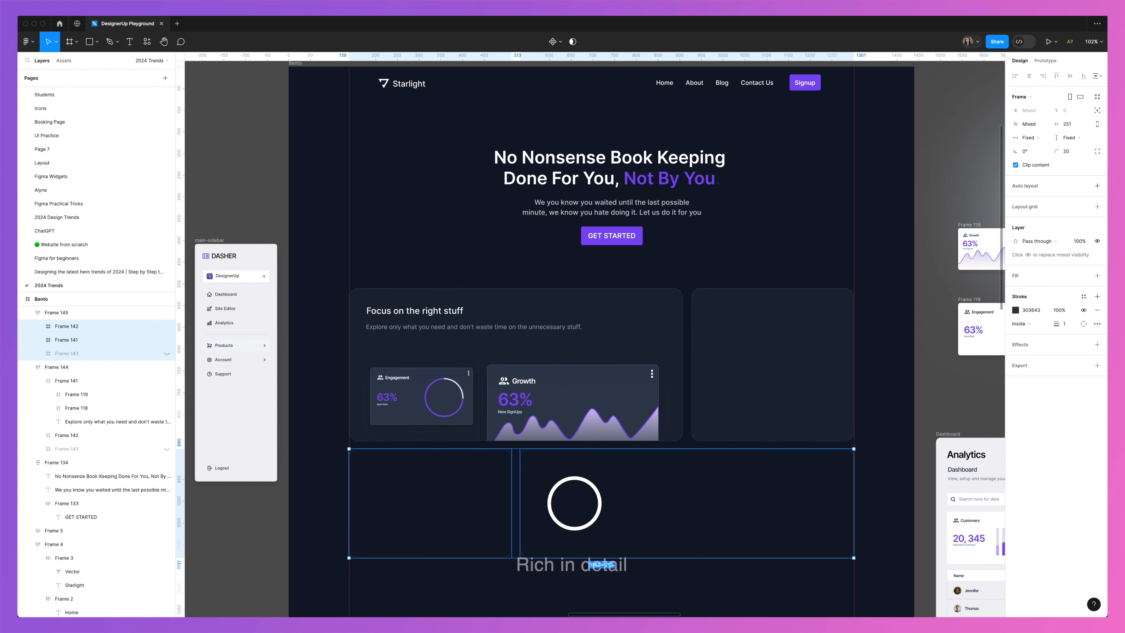
left_click(87, 10)
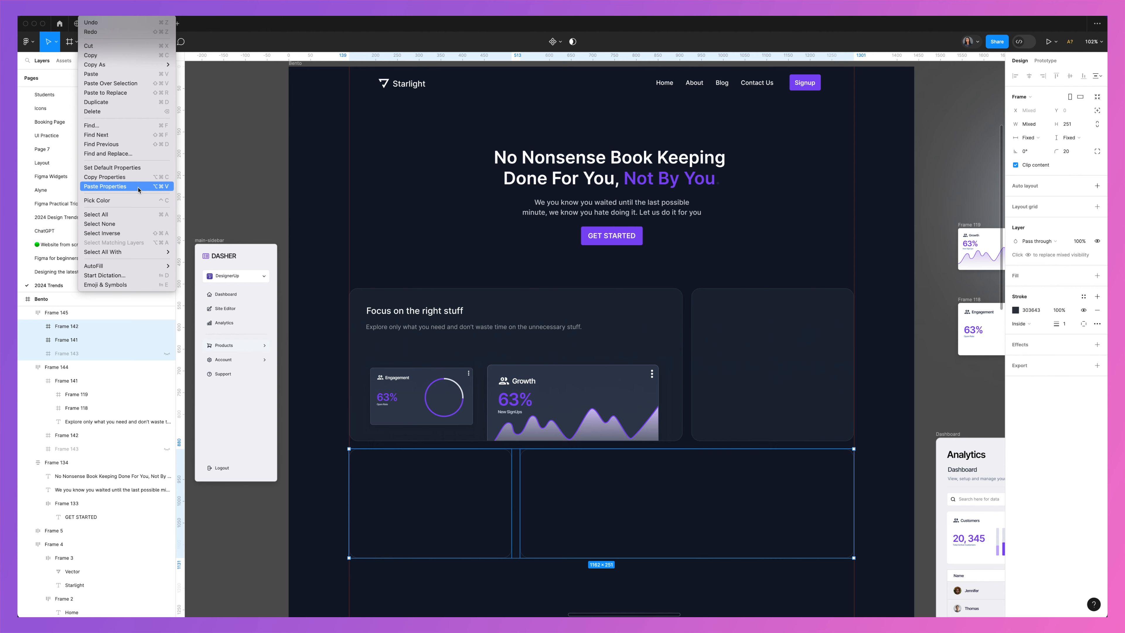
left_click(138, 186)
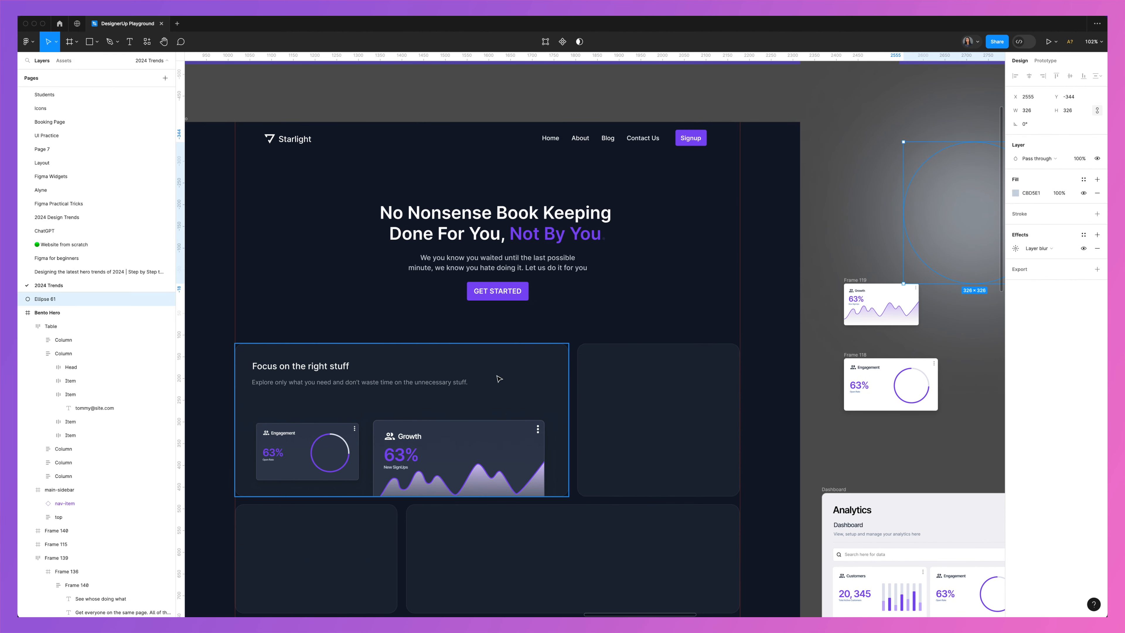
- Move the blurred glow ellipse into the wide upper card and order it behind the card's content
left_click(135, 326)
left_click_drag(134, 327, 118, 470)
key("super+z")
left_click_drag(554, 407, 396, 408)
left_click_drag(75, 326, 72, 374)
left_click_drag(1059, 248, 1054, 253)
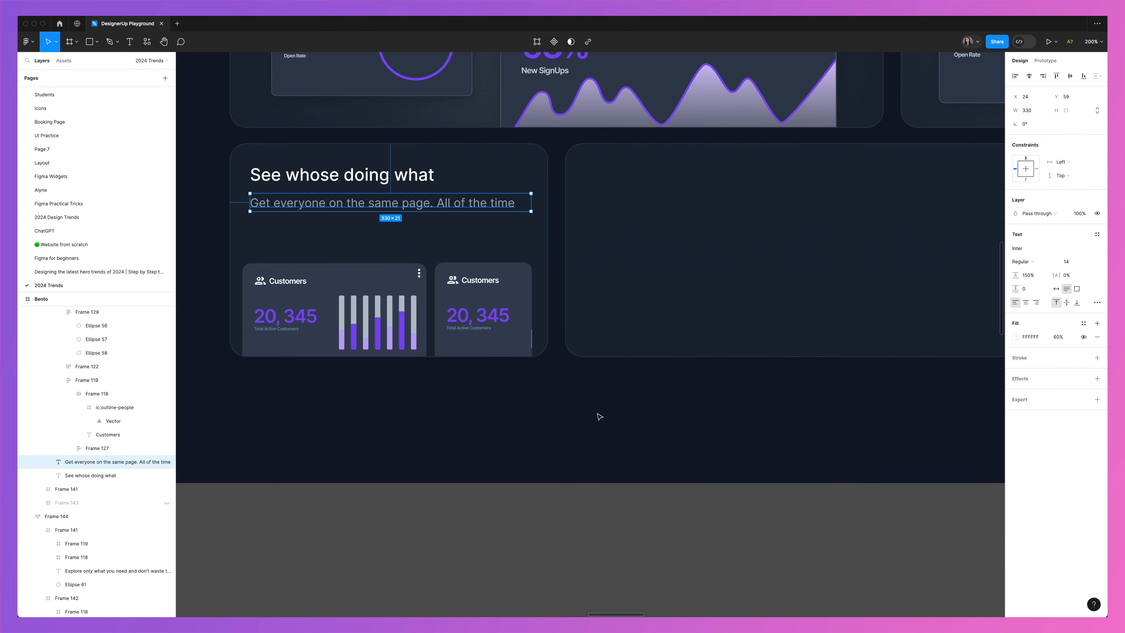
- Narrow the text box of the "Get everyone on the same page. All of the time" description
mouse_move(532, 202)
left_mouse_down()
mouse_move(427, 206)
mouse_move(523, 202)
left_mouse_up()
scroll(557, 423, "up", 3)
key("Escape")
- Move the two Customers cards up inside the "See whose doing what" card and rescale them proportionally
scroll(557, 423, "up", 2)
left_click(391, 417, "super")
left_click(472, 428, "shift")
left_click_drag(472, 427, 472, 402)
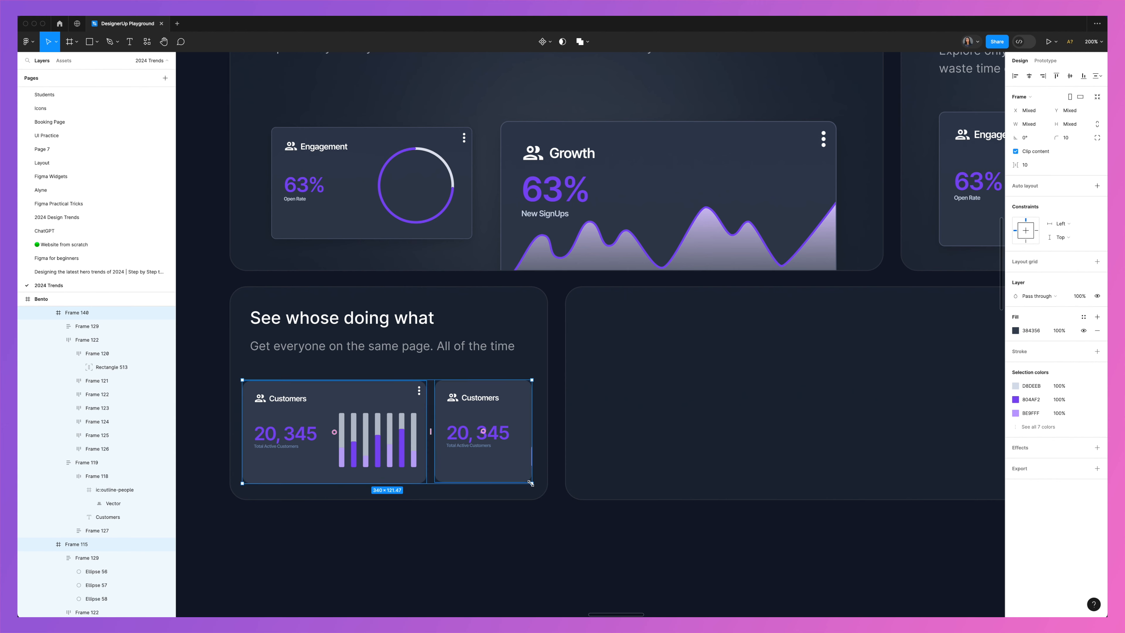
key("k")
left_click_drag(532, 483, 555, 491)
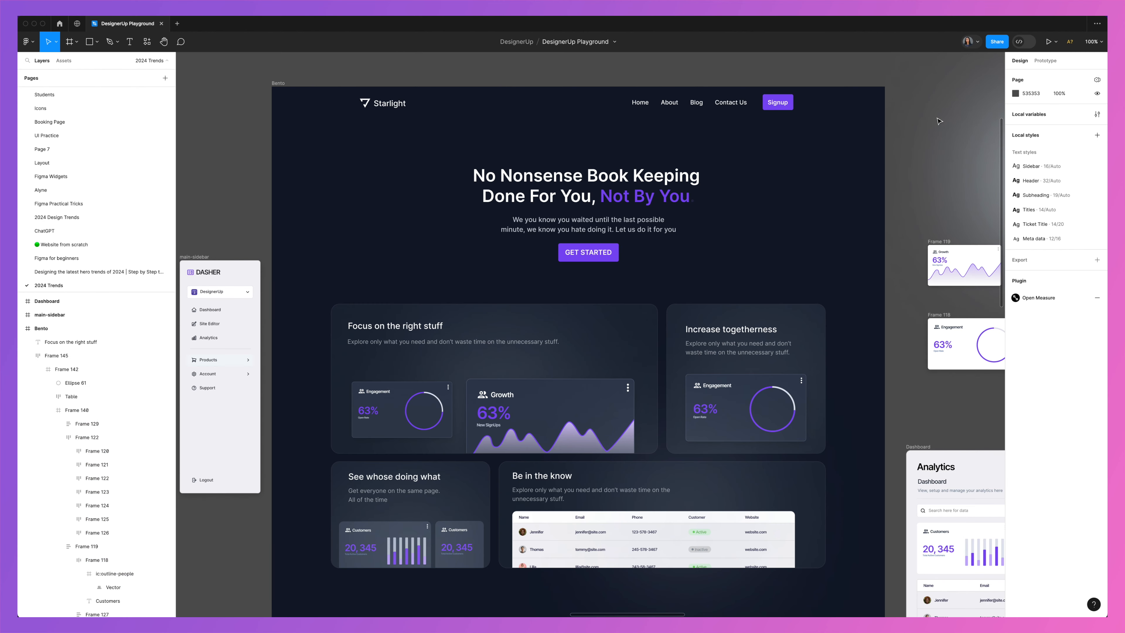
- Give the white part of the hero heading a grey-to-white gradient fill
scroll(938, 121, "down", 2)
left_click(665, 432)
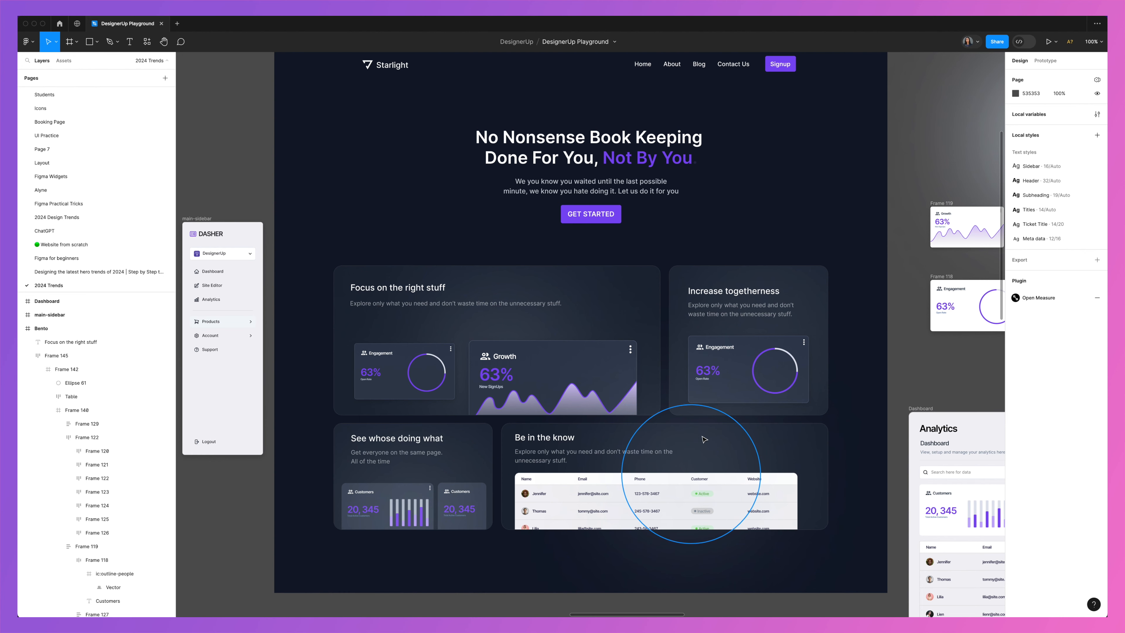
scroll(559, 392, "up", 1)
scroll(535, 361, "up", 1)
left_click(682, 202)
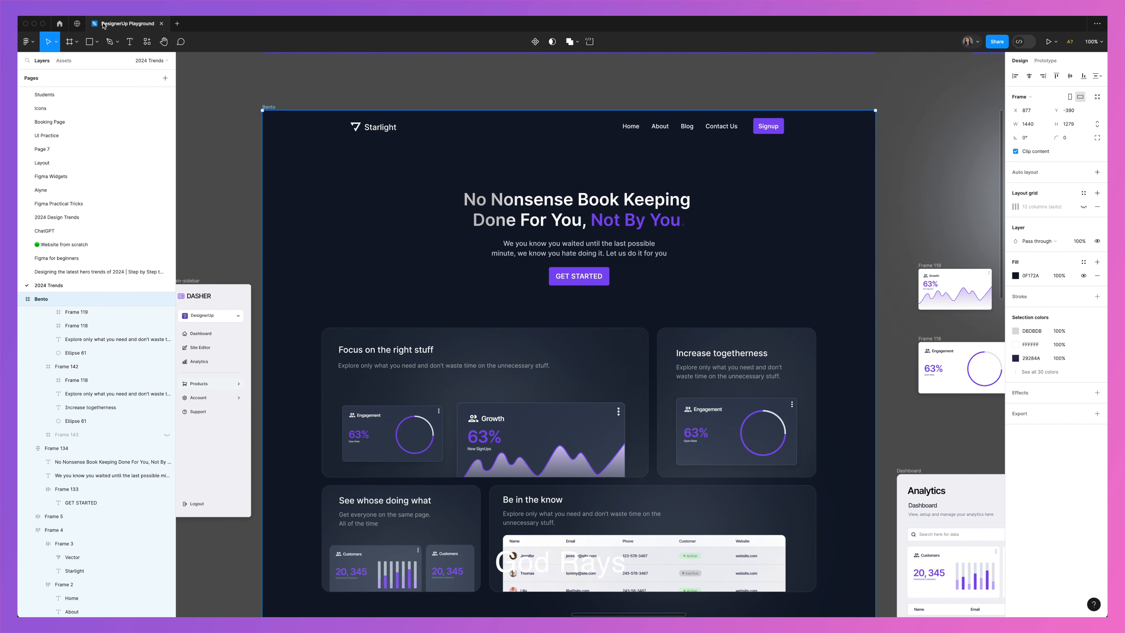
- Run the Noise & Texture plugin on the Bento frame and add its animated light-ray texture in black and blue as a background
left_click(26, 41)
mouse_move(73, 162)
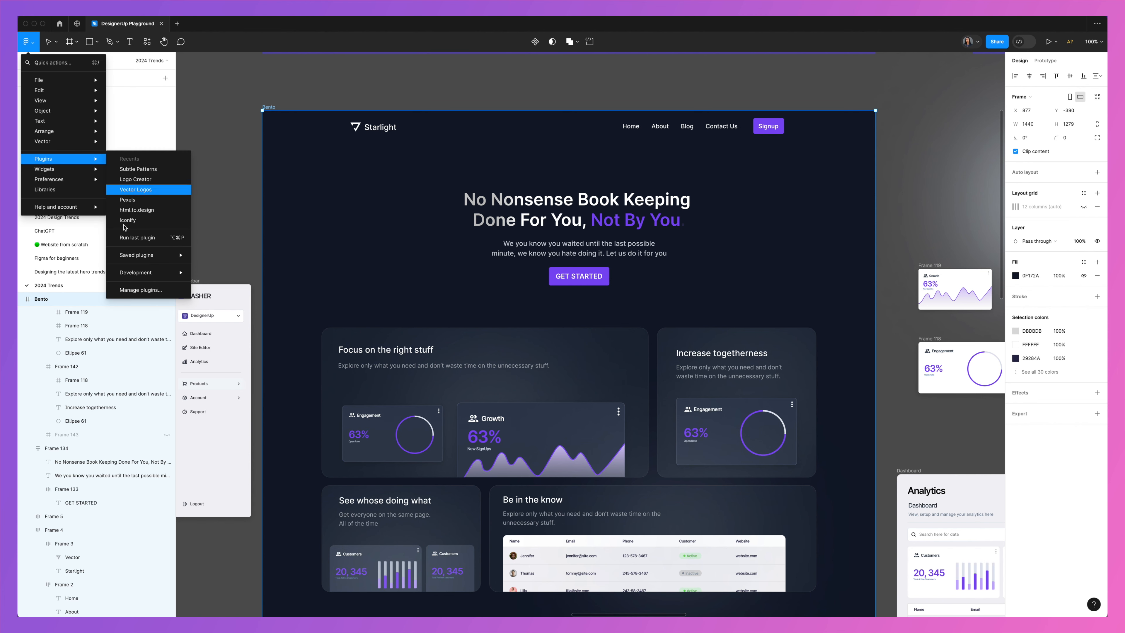
left_click(151, 291)
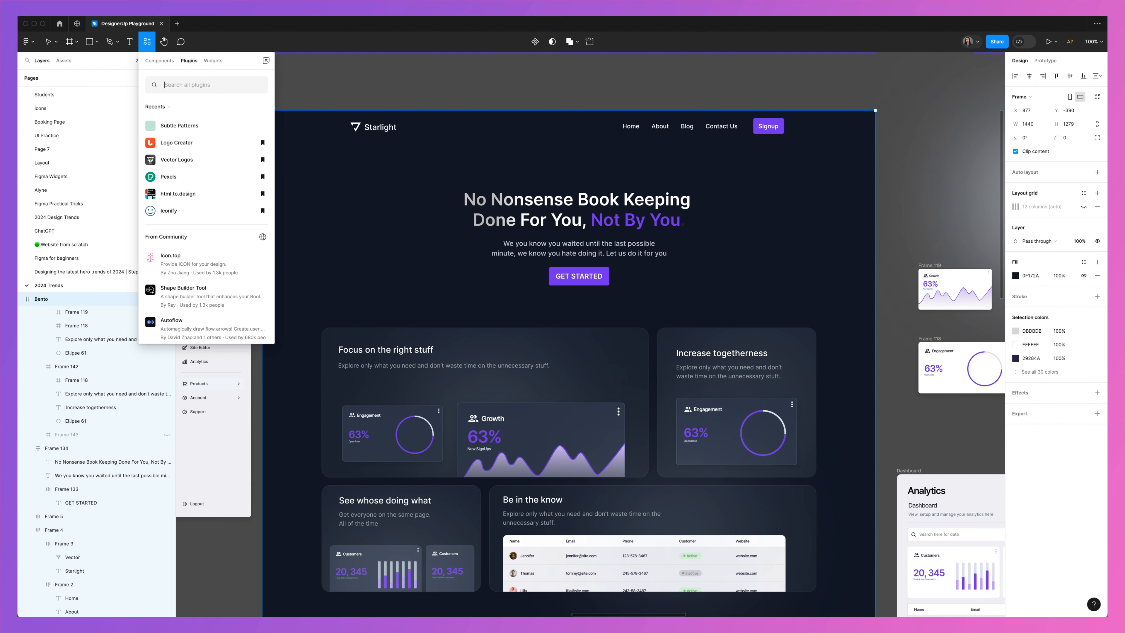
type("noise")
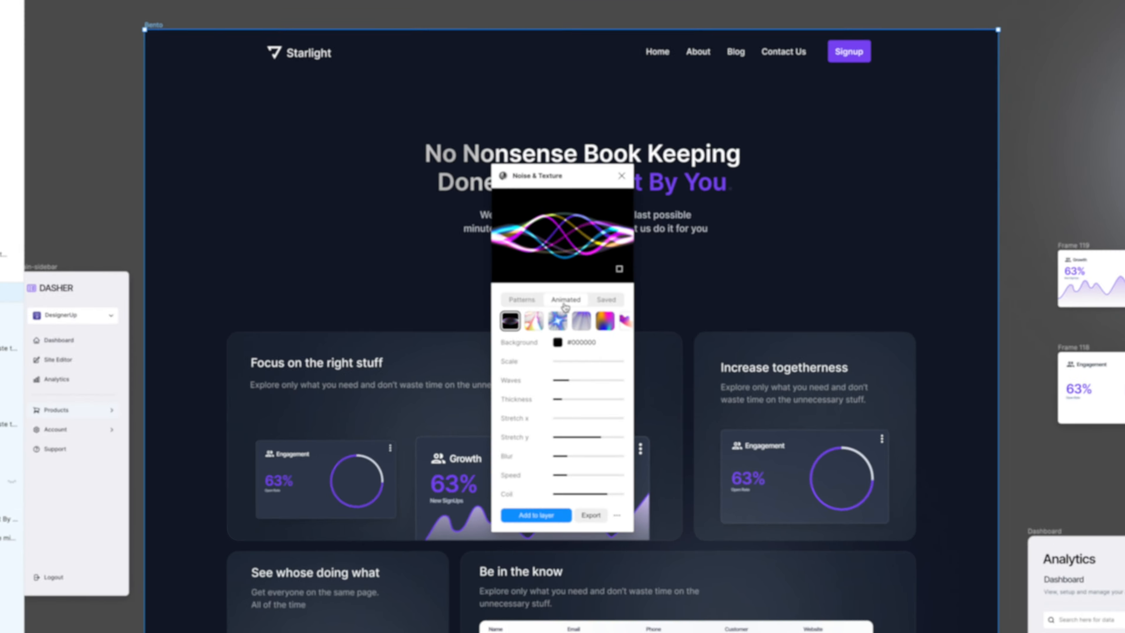
left_click(581, 322)
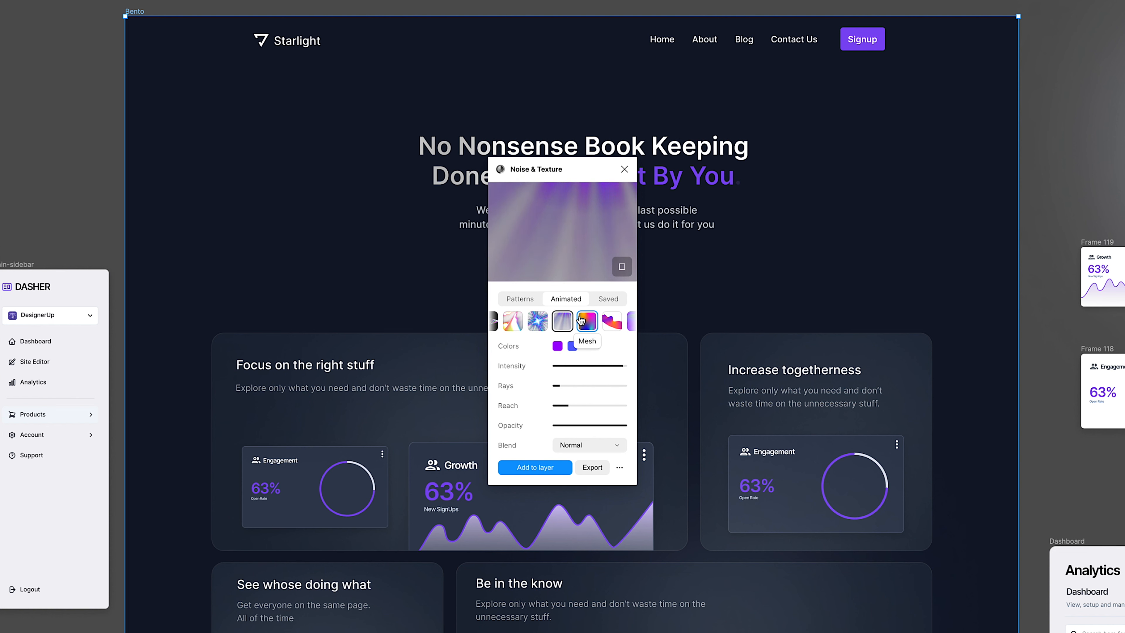
left_click_drag(589, 368, 563, 390)
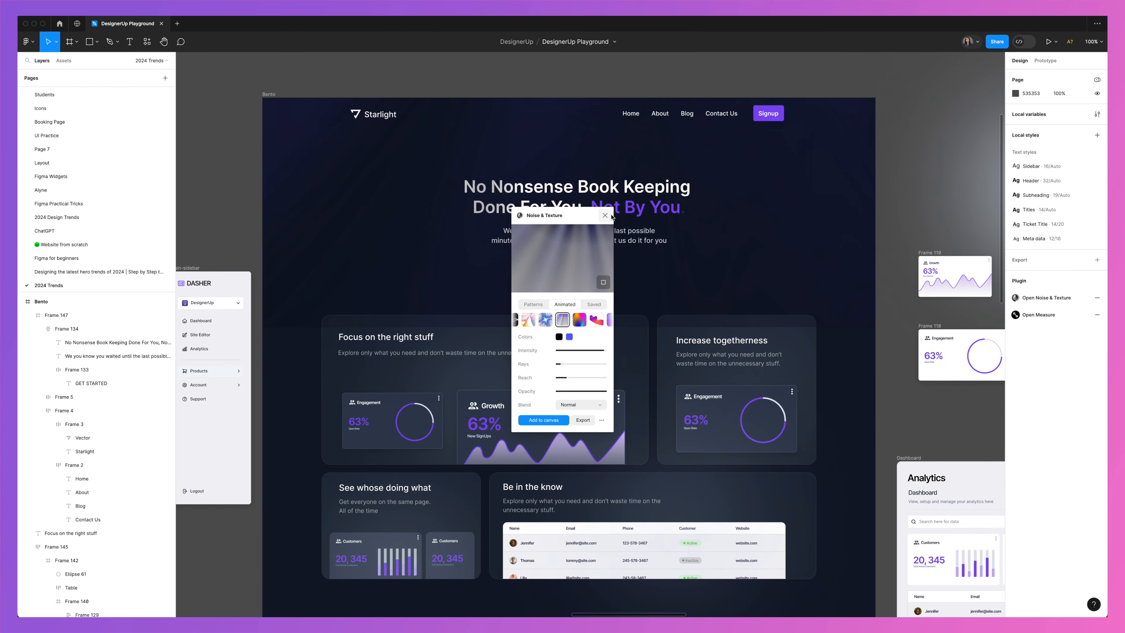
left_click(609, 215)
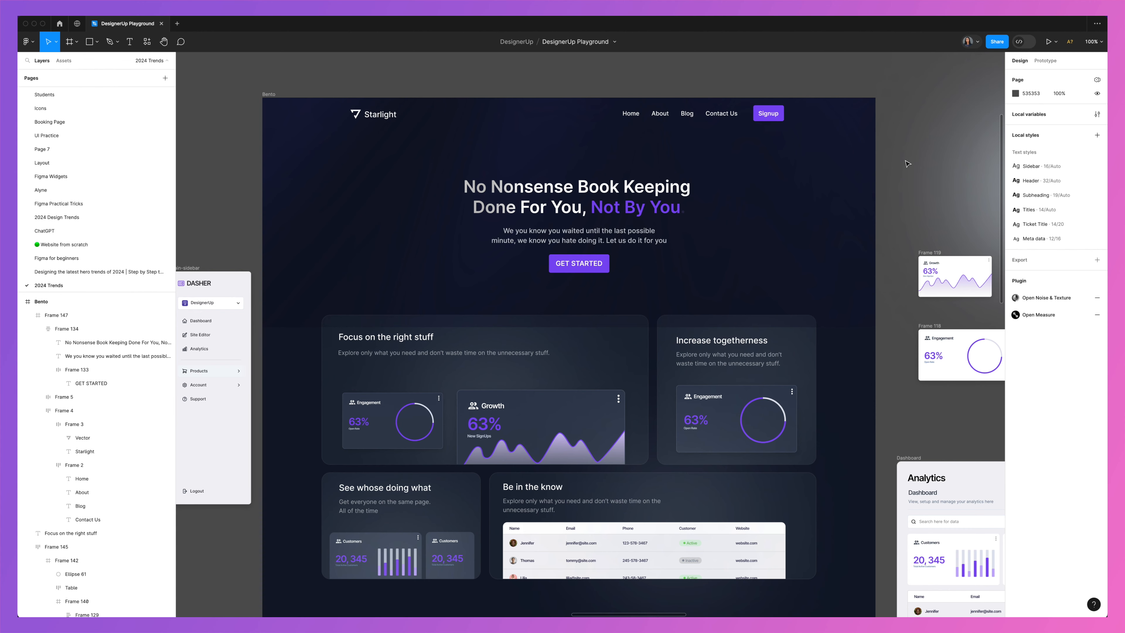
- Move the blurred 328 × 328 glow ellipse in the Bento frame behind the hero text, to X 601, Y 161
scroll(906, 164, "left", 1)
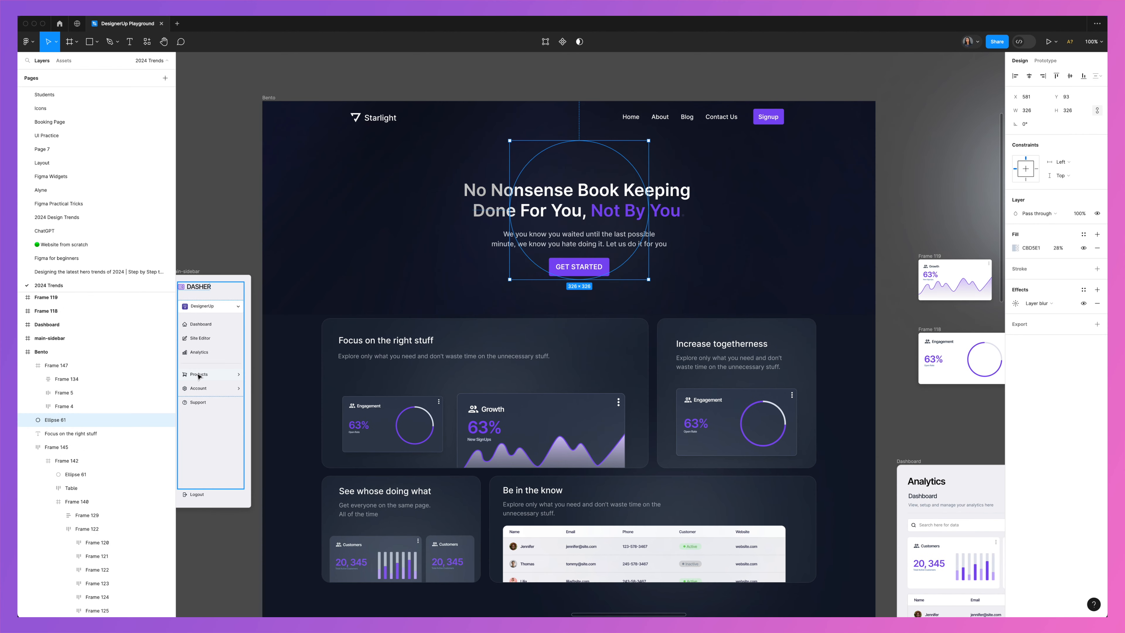
key("shift+Right")
key("shift+Down")
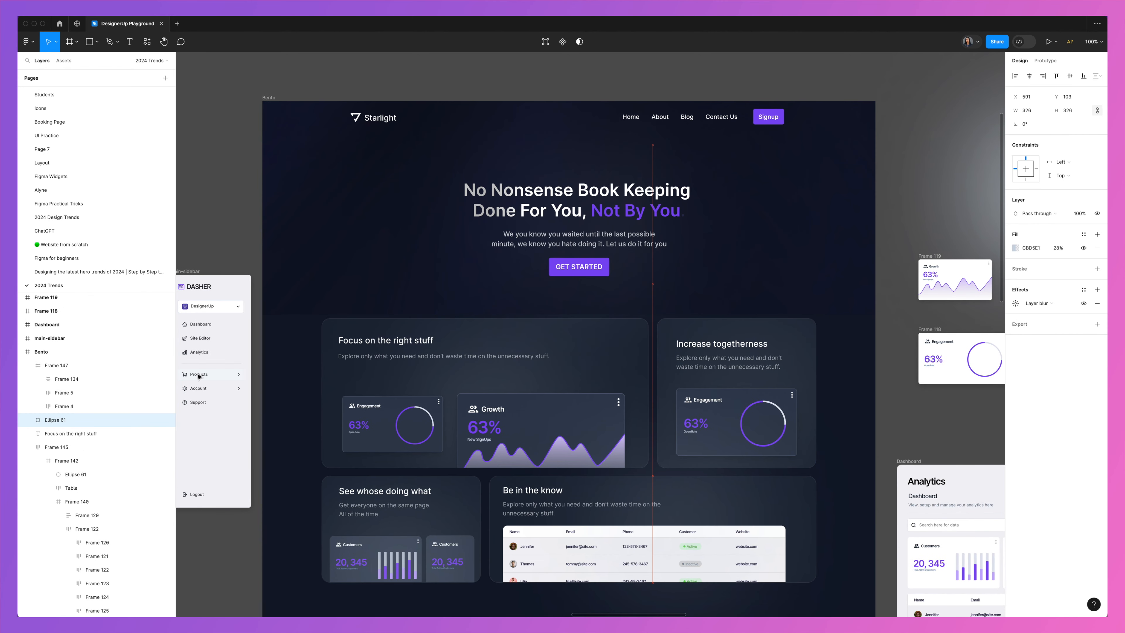
key("shift+Right")
key("shift+Right")
key("shift+Right")
key("shift+Right")
key("shift+Right")
key("shift+Down")
key("shift+Down")
scroll(562, 267, "up", 1)
left_click_drag(644, 273, 610, 277)
scroll(611, 278, "down", 1)
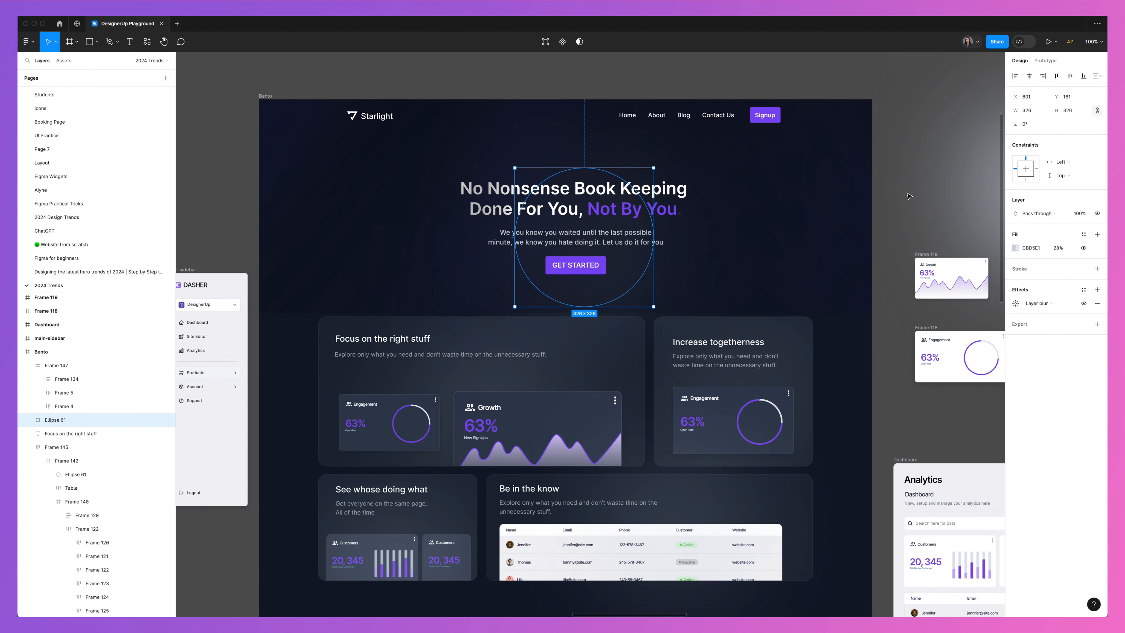
left_click(919, 195)
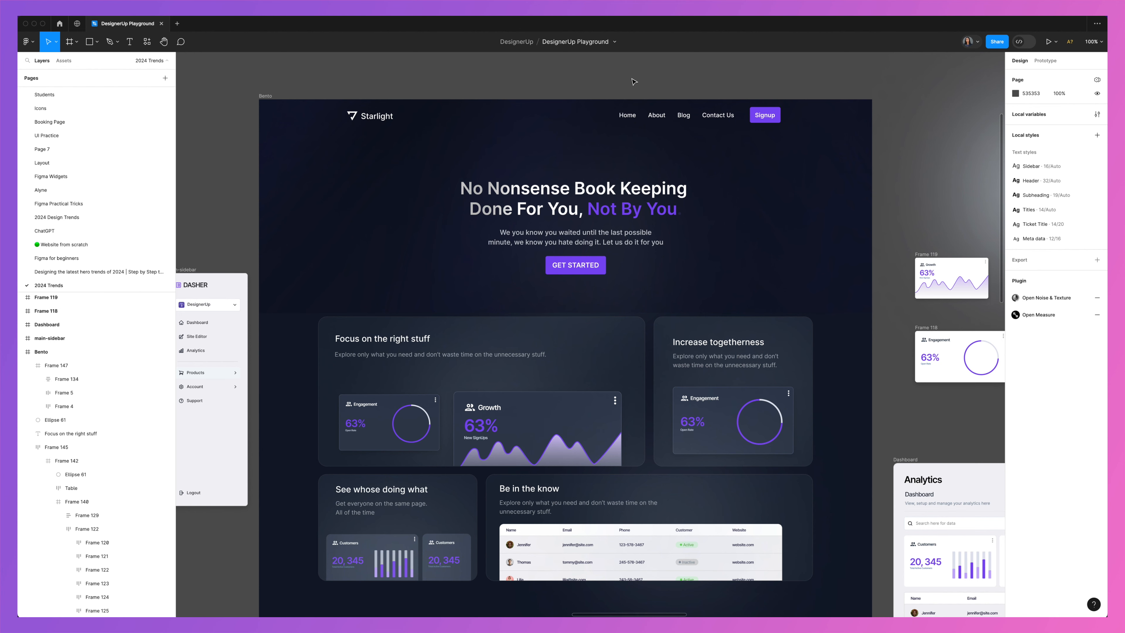
- Review the finished Bento hero layout and its iPhone 14 & 15 Pro Max mobile version
scroll(925, 146, "down", 3)
scroll(925, 146, "up", 4)
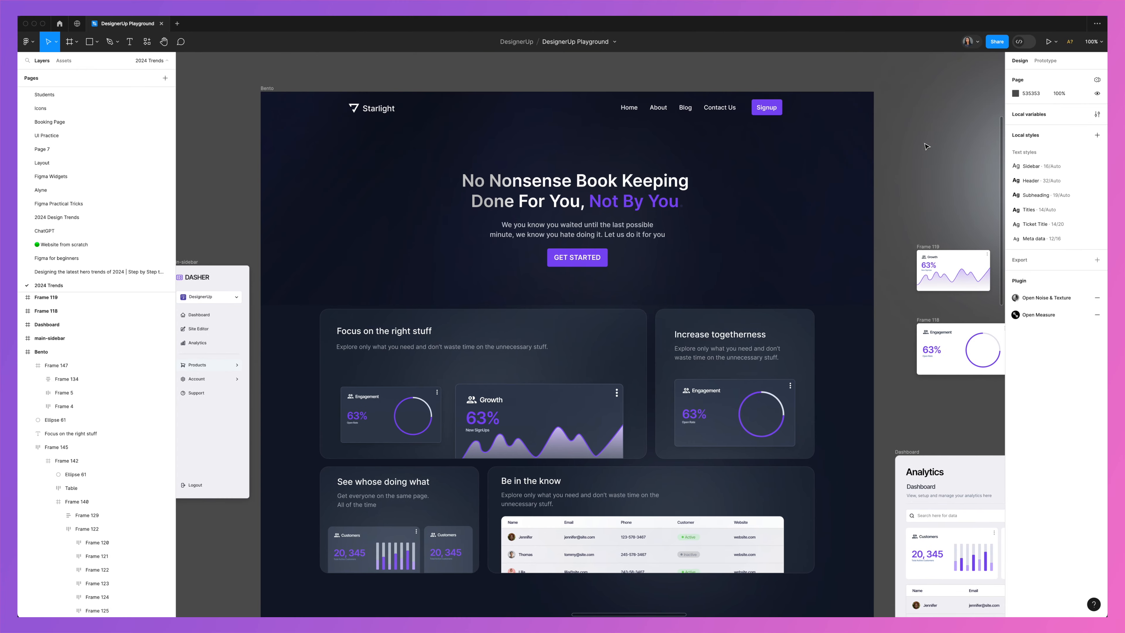
left_click(66, 338)
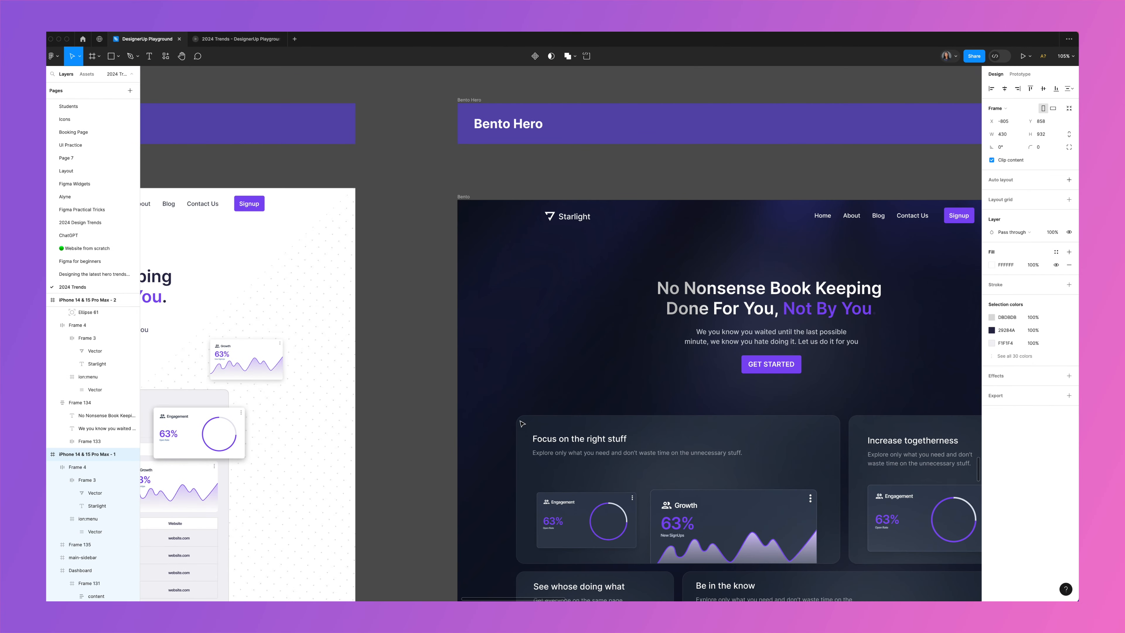
scroll(521, 423, "down", 10)
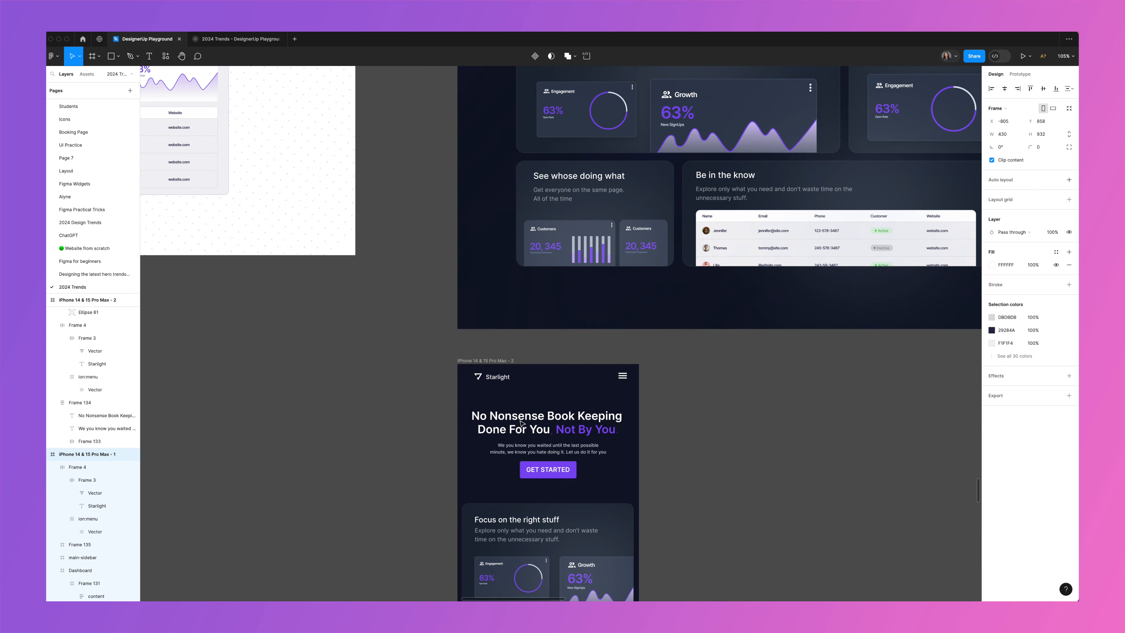
scroll(667, 420, "up", 2)
scroll(668, 420, "right", 5)
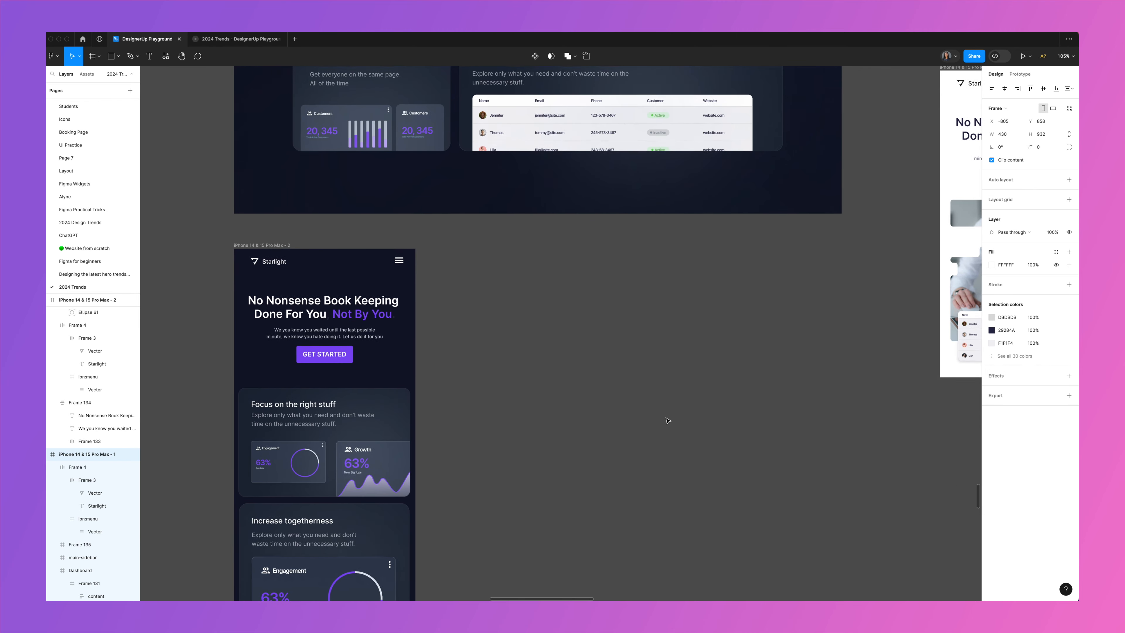
scroll(667, 421, "up", 5)
scroll(668, 420, "up", 6)
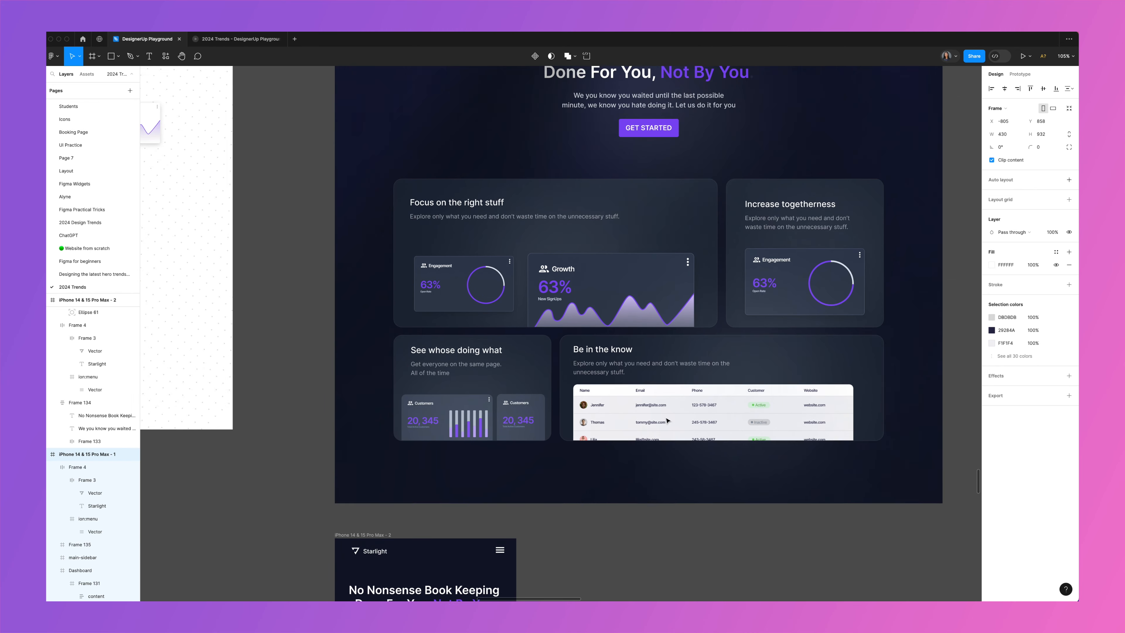
scroll(668, 419, "down", 10)
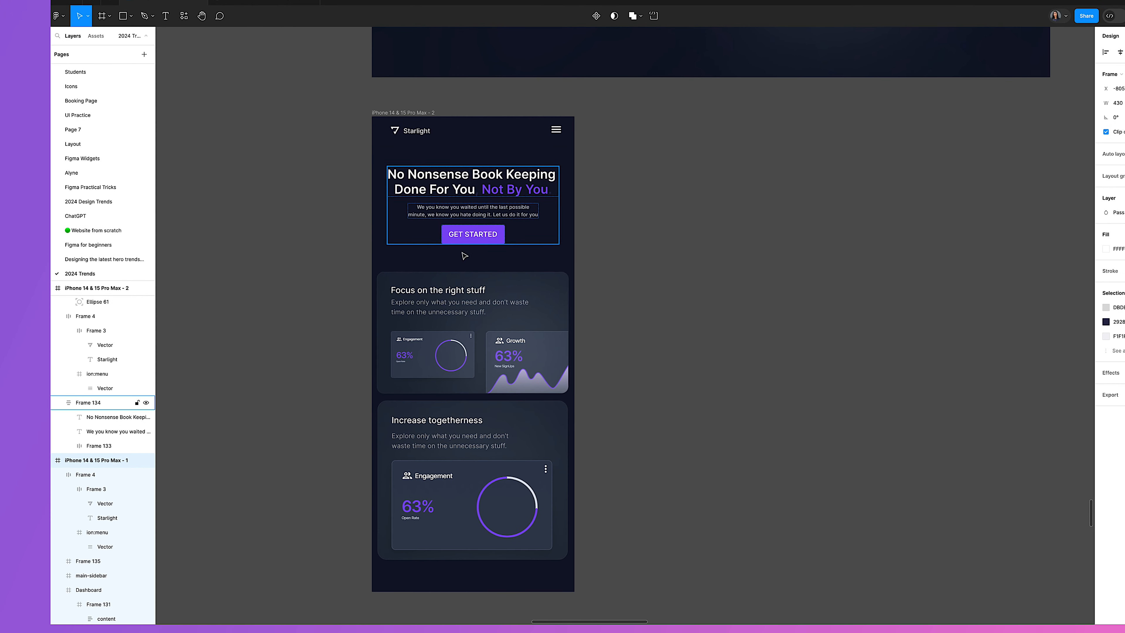
scroll(506, 446, "left", 1)
scroll(611, 375, "down", 1)
scroll(545, 392, "up", 1)
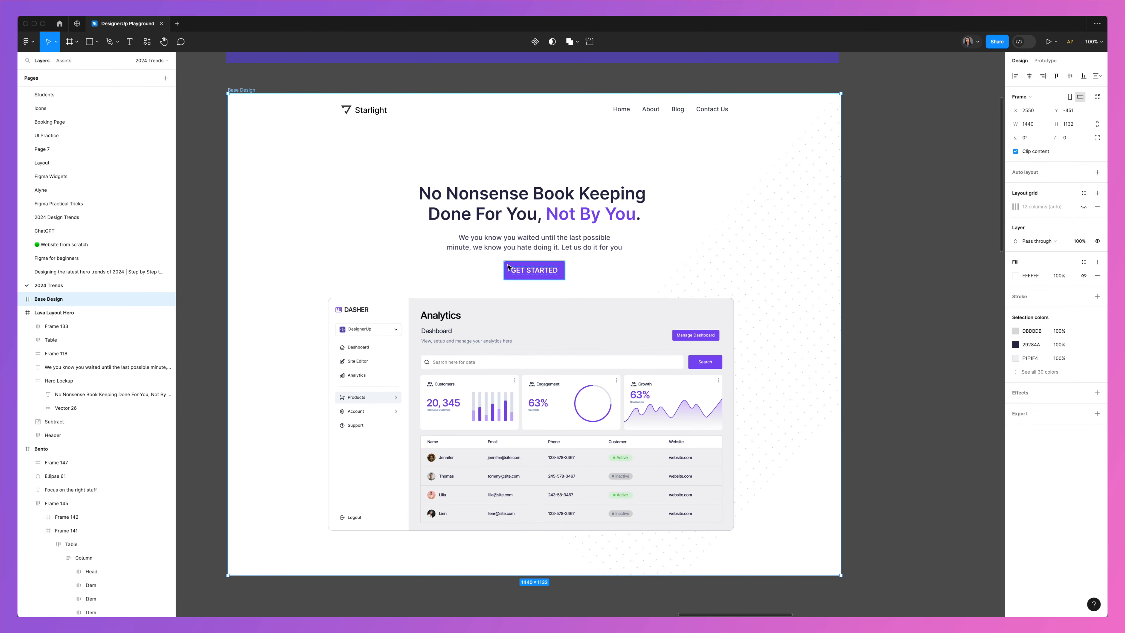
- Move the GET STARTED button and the dashboard screenshot out of the Base Design frame onto the empty canvas beside it
left_click(510, 268, "super")
left_click_drag(523, 273, 896, 257)
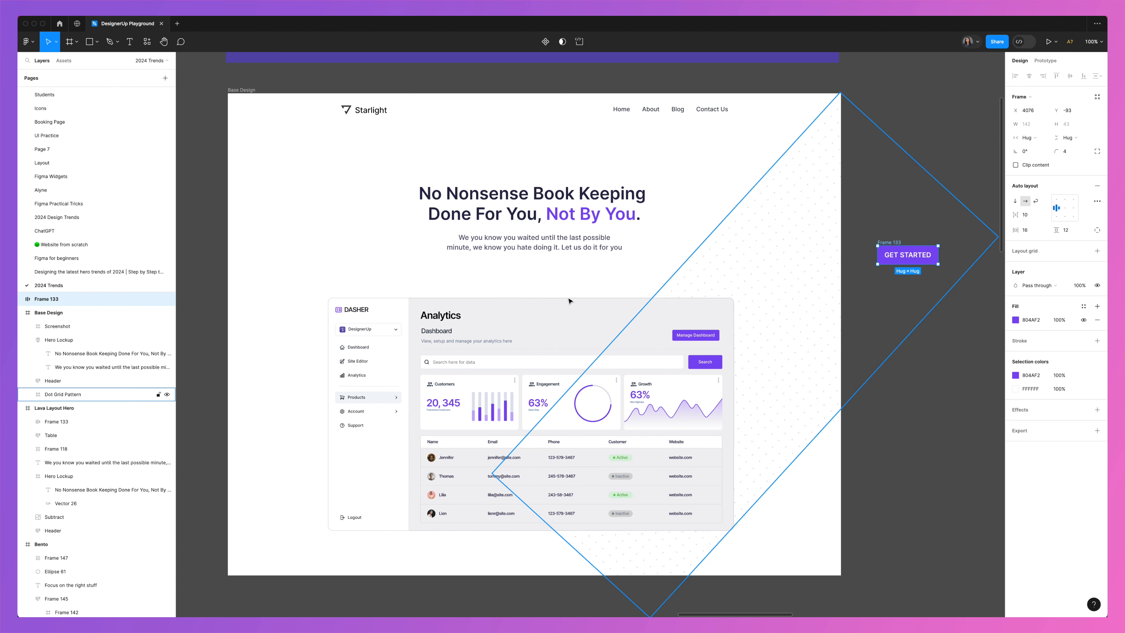
left_click_drag(466, 316, 973, 370)
scroll(711, 331, "left", 2)
scroll(711, 331, "up", 1)
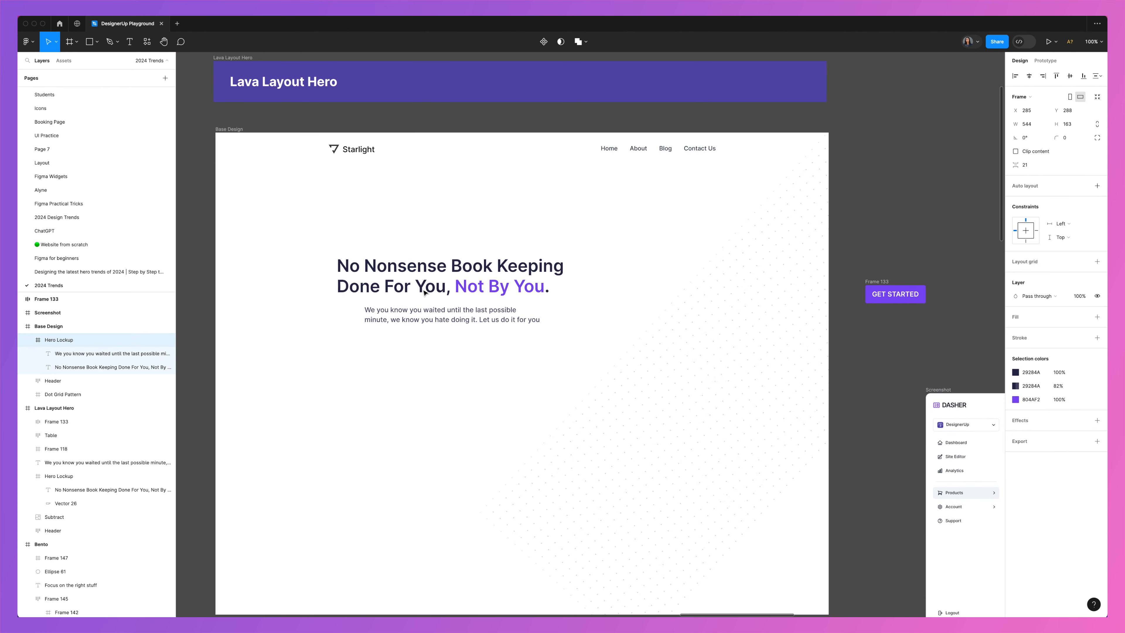
- Reposition the Hero Lockup to X 278, Y 296 and left-align the description with the heading above it
left_click_drag(427, 286, 415, 317)
left_click(442, 365)
left_click(443, 317)
- Delete the dot grid pattern and draw a rectangle about 633 × 558 on the right side of the Base Design frame
left_click(594, 316)
left_click(89, 44)
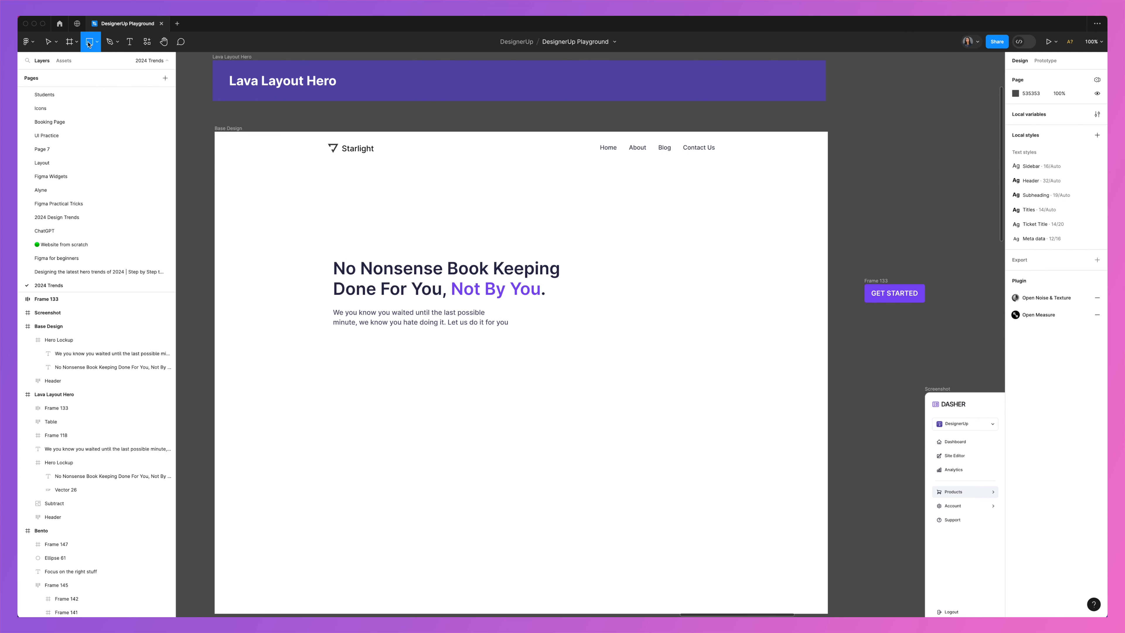
mouse_move(505, 207)
left_mouse_down()
mouse_move(715, 498)
mouse_move(775, 445)
left_mouse_up()
- Fill the rectangle with a photo of a woman at a laptop from a Pexels search for "computer" and order it behind the hero text
left_click(29, 41)
mouse_move(43, 158)
left_click(132, 171)
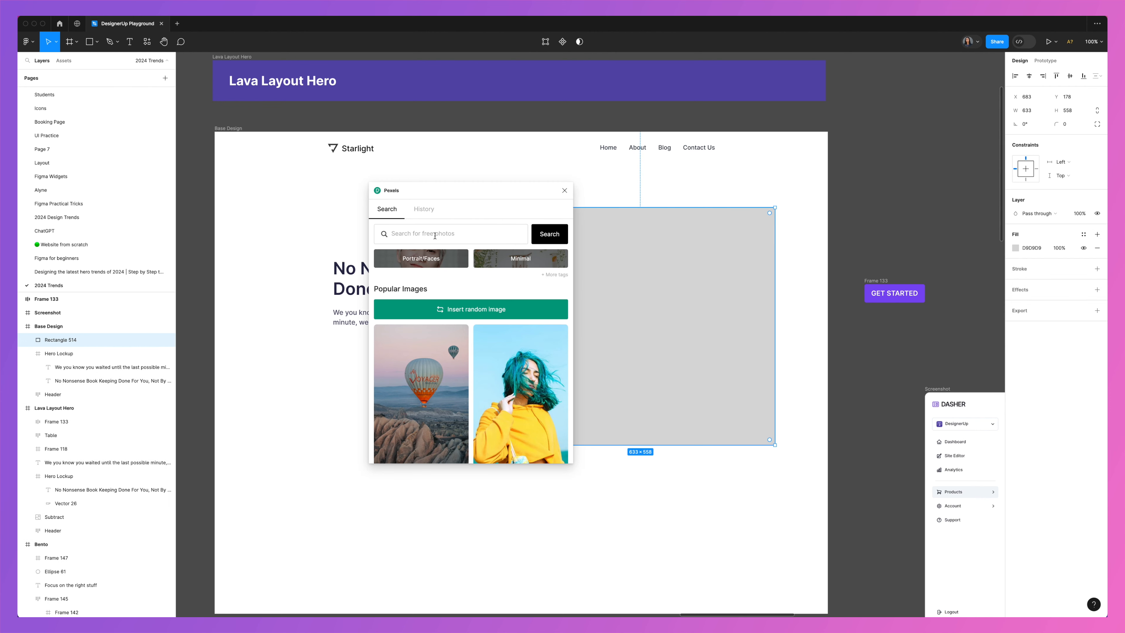
type("computer")
key("Return")
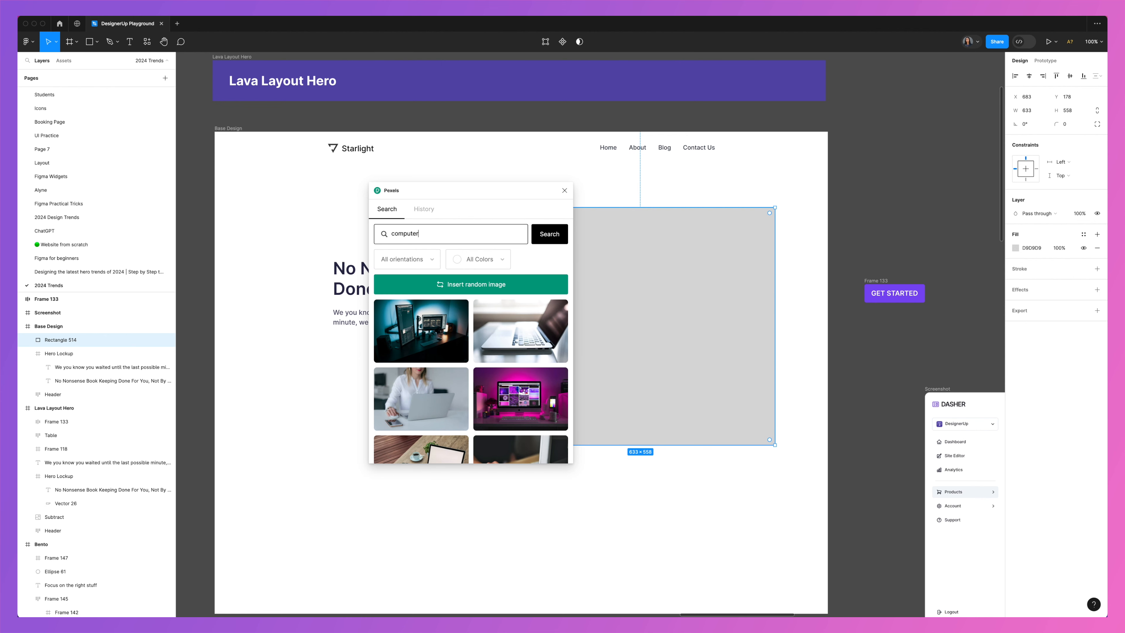
left_click(425, 403)
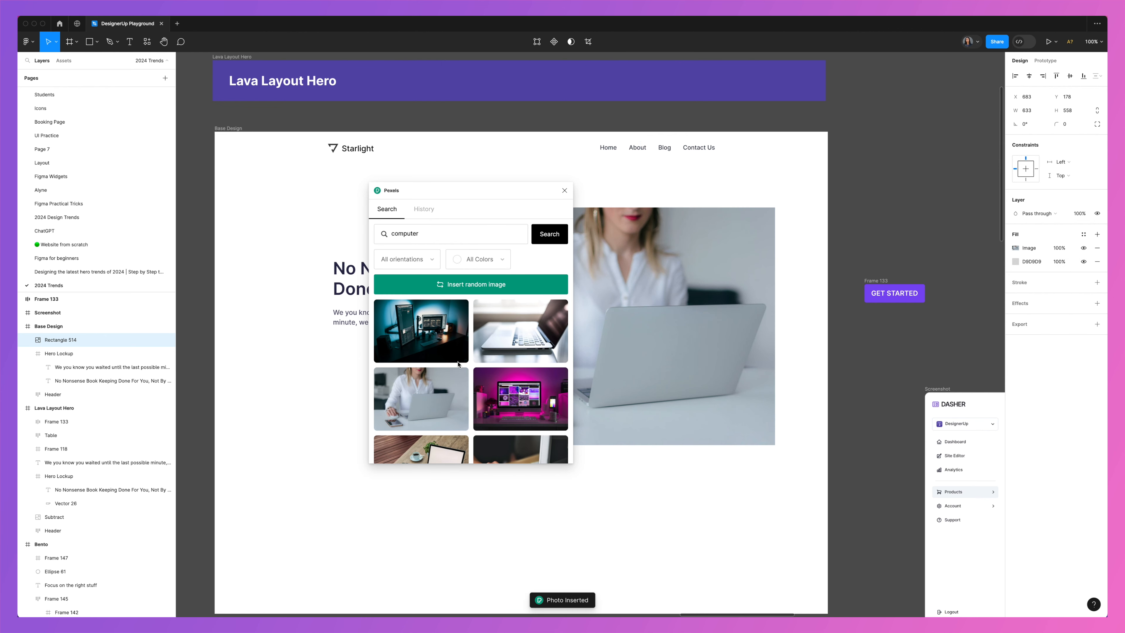
left_click(566, 191)
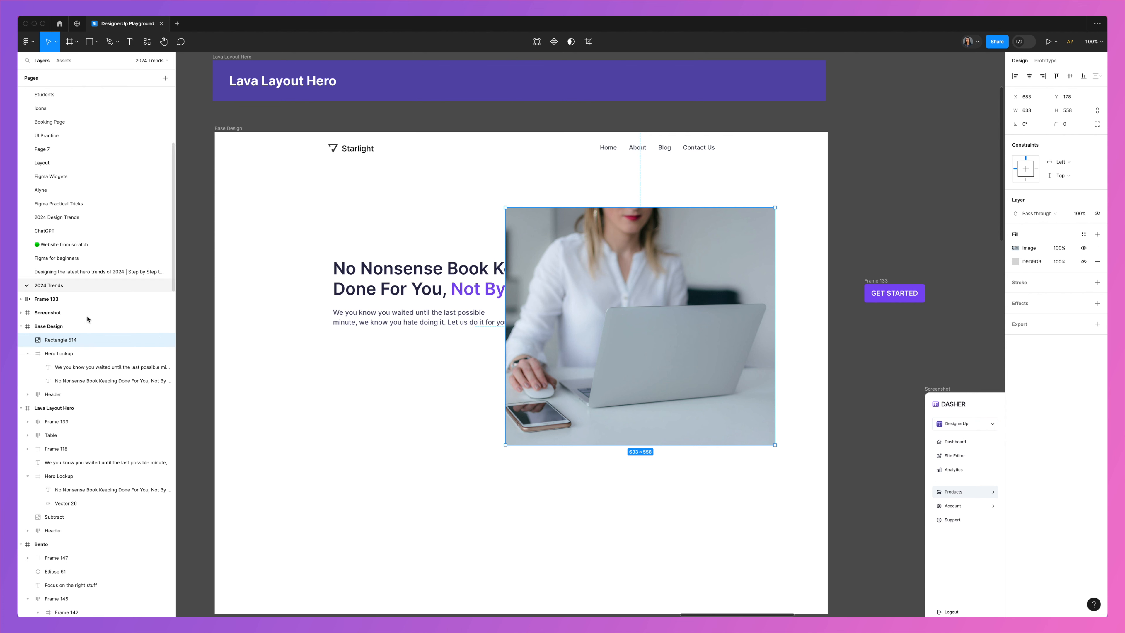
left_click_drag(92, 395, 92, 393)
left_click(426, 274)
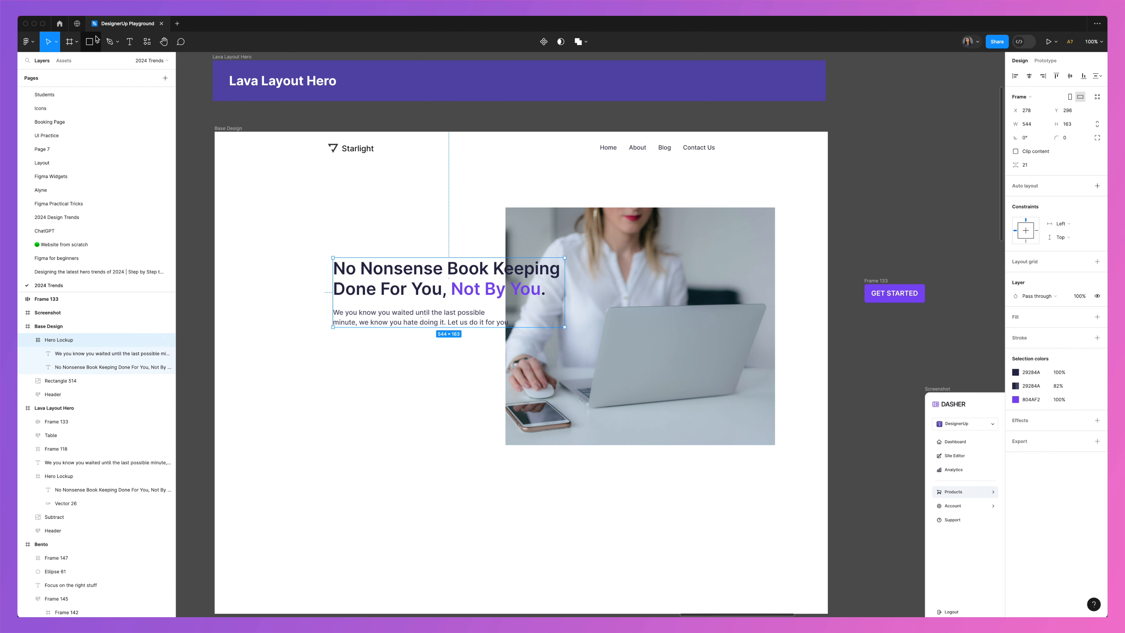
- Trace a closed stepped shape about 584 × 200 around the hero heading and description with the Pen tool
left_click(109, 43)
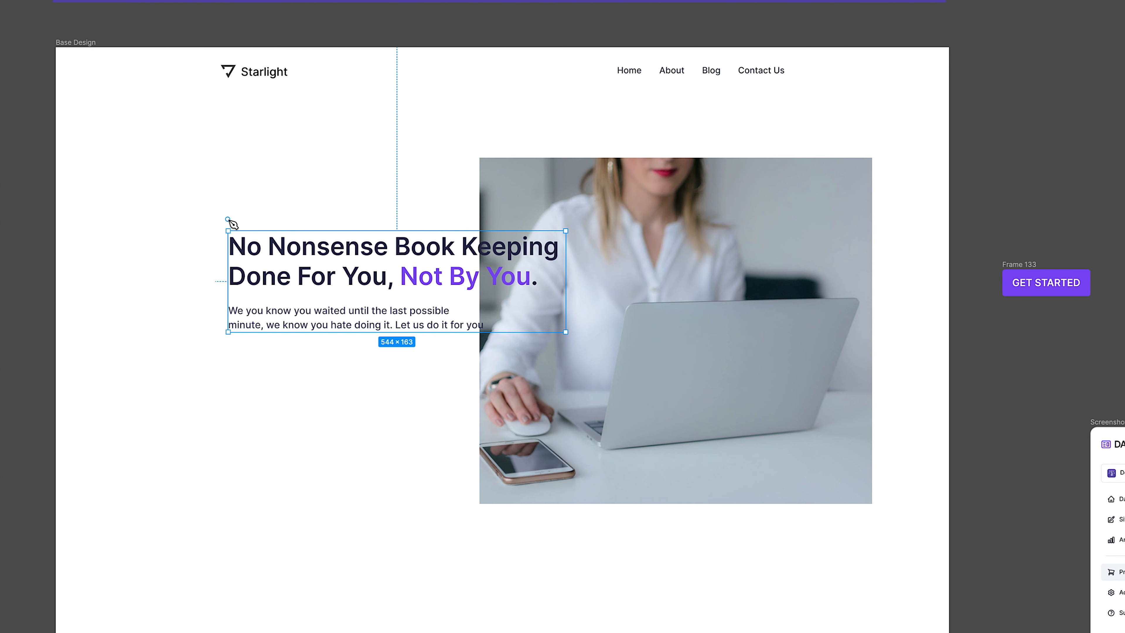
left_click(227, 219)
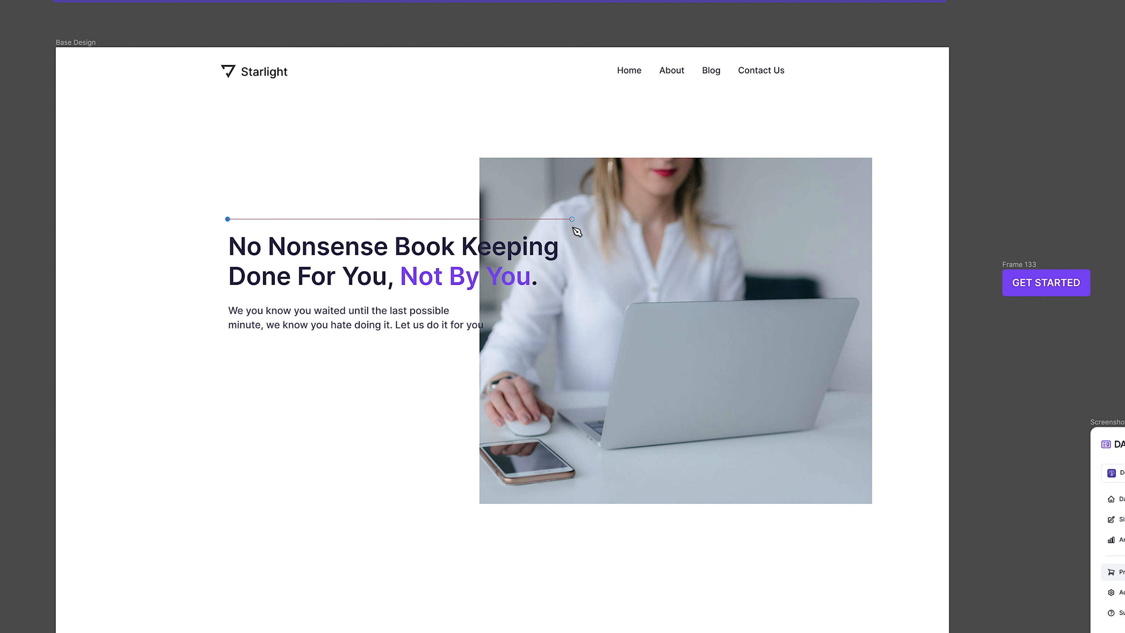
left_click(575, 219)
left_click(575, 269)
left_click(551, 269)
left_click(551, 294)
left_click(458, 294)
left_click(459, 312)
left_click(497, 312)
left_click(497, 343)
left_click(228, 342)
left_click(227, 218)
left_click(228, 219)
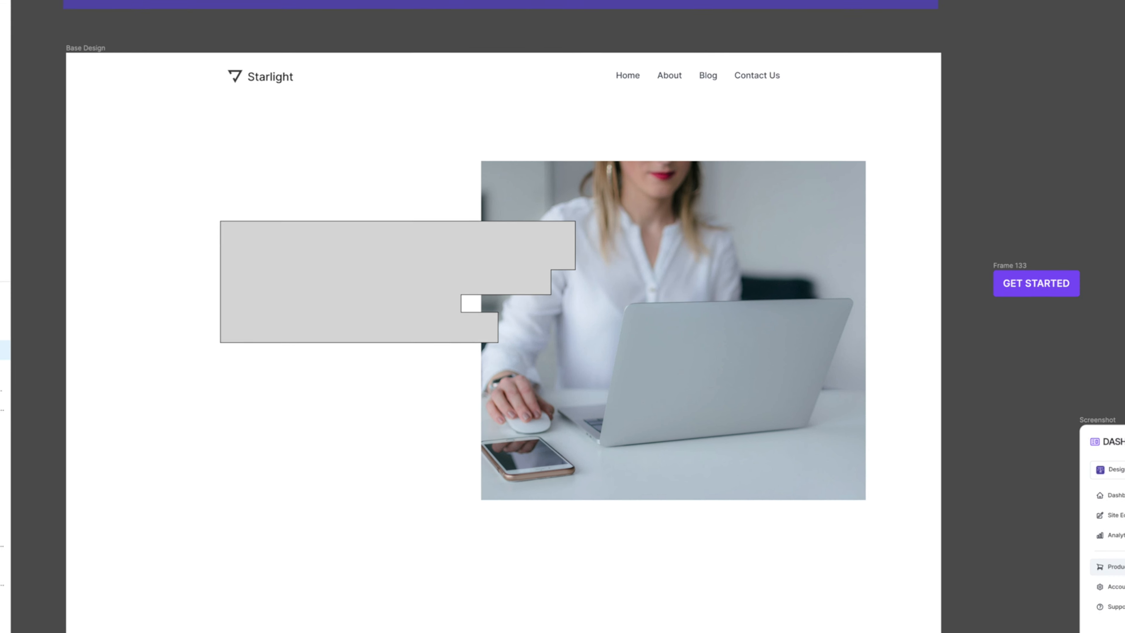
- Fill the stepped shape with white FFFFFF and hide its black stroke
left_click(1015, 248)
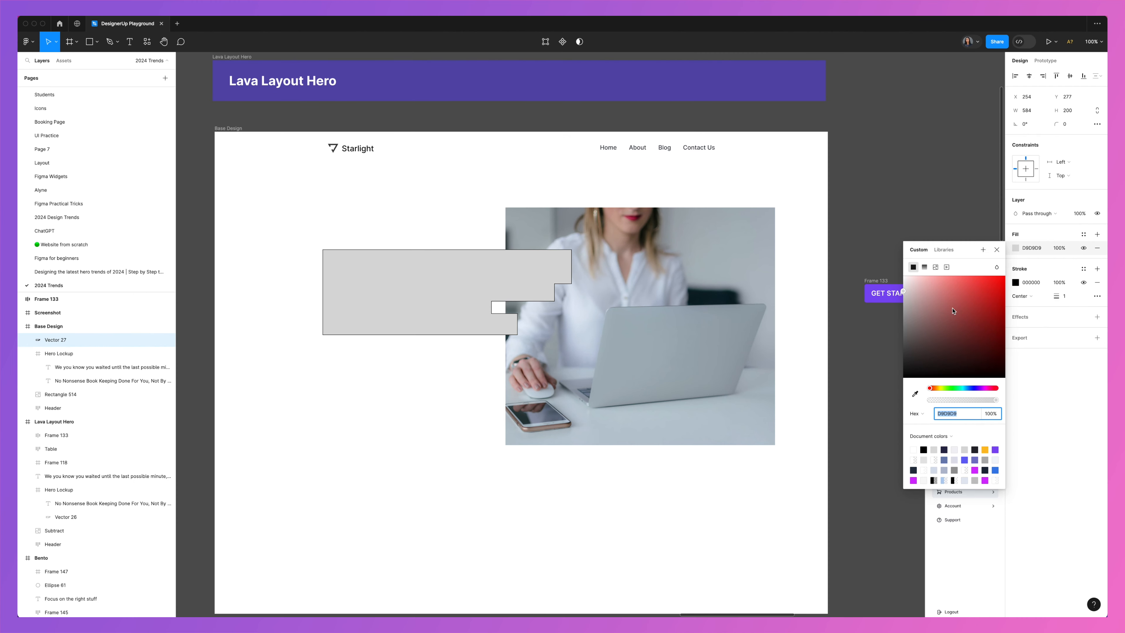
left_click_drag(953, 310, 788, 231)
left_click(997, 250)
left_click(1083, 283)
- Move the stepped vector into the Hero Lockup, beneath the heading and description text layers
left_click_drag(53, 343, 81, 388)
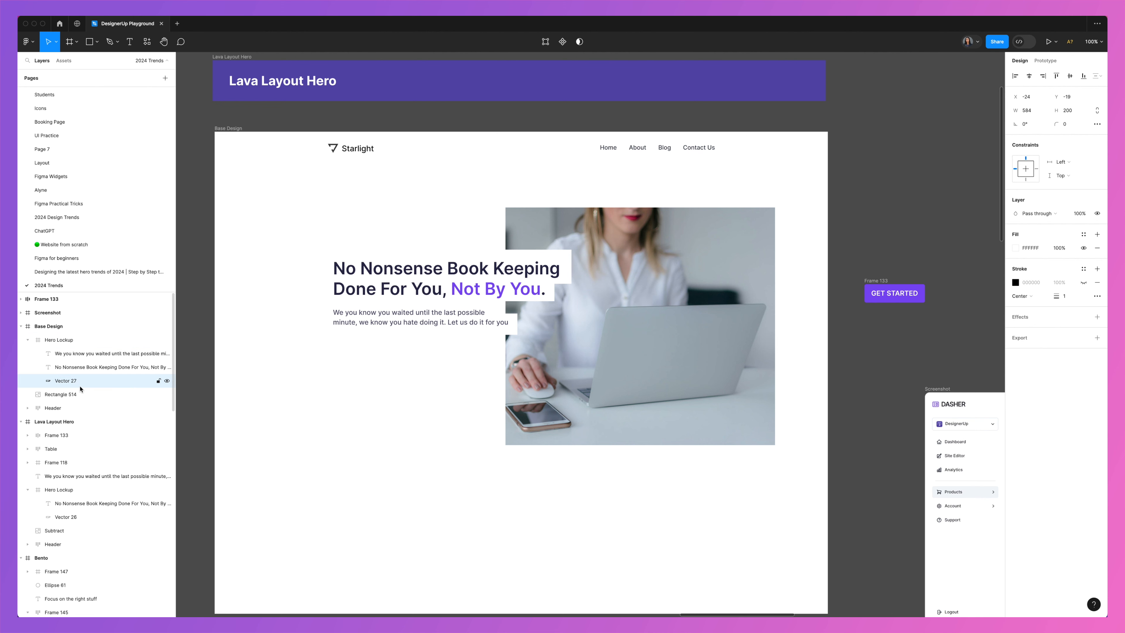
left_click(406, 284)
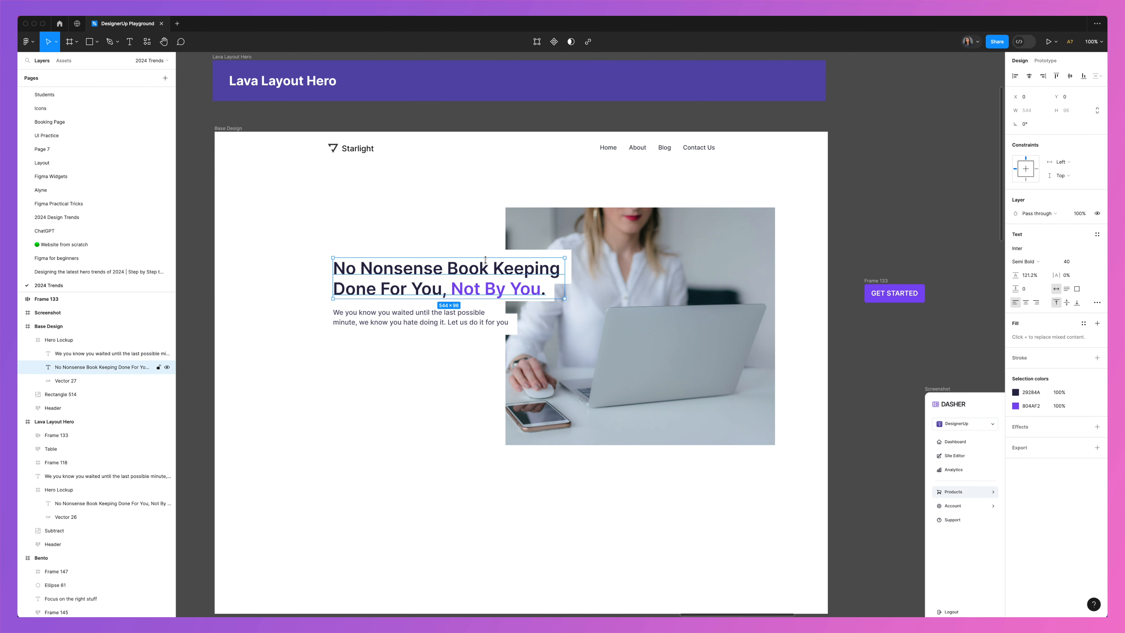
left_click(364, 255)
left_click(902, 267)
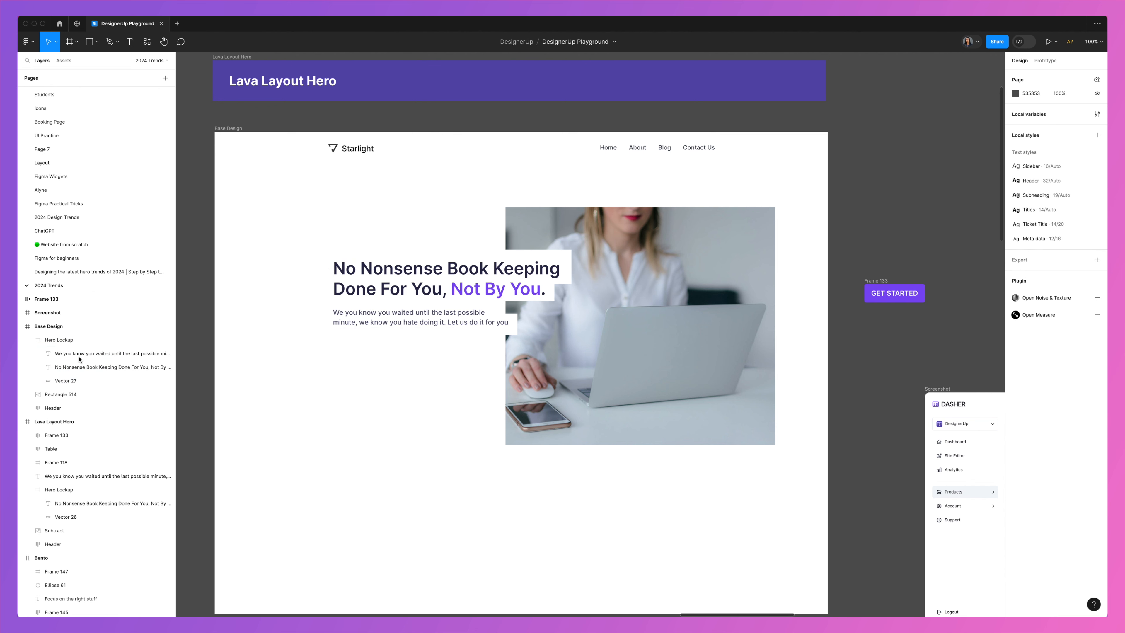
- Edit the stepped vector's points and adjust the inner corner below the heading to X 372, Y 108
left_click(69, 381)
key("Return")
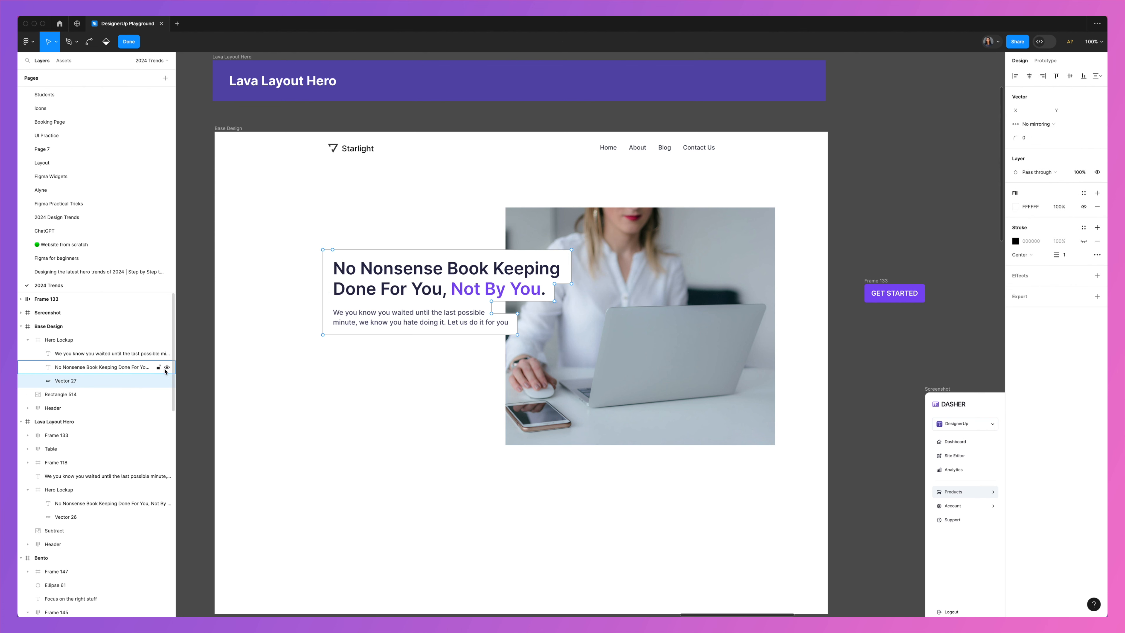
left_click(492, 301)
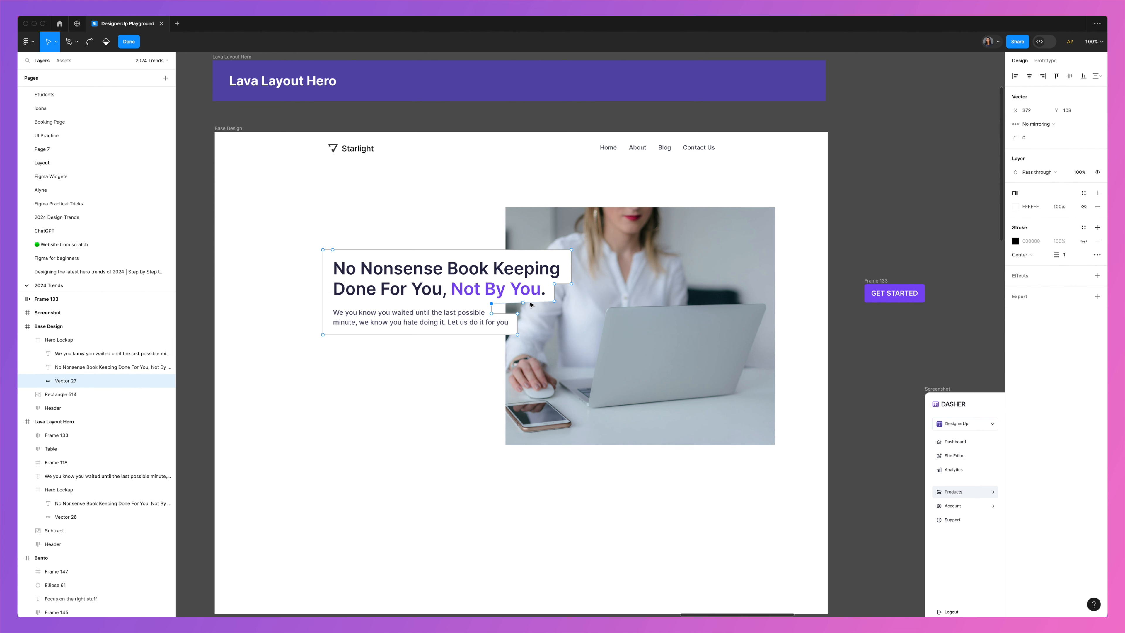
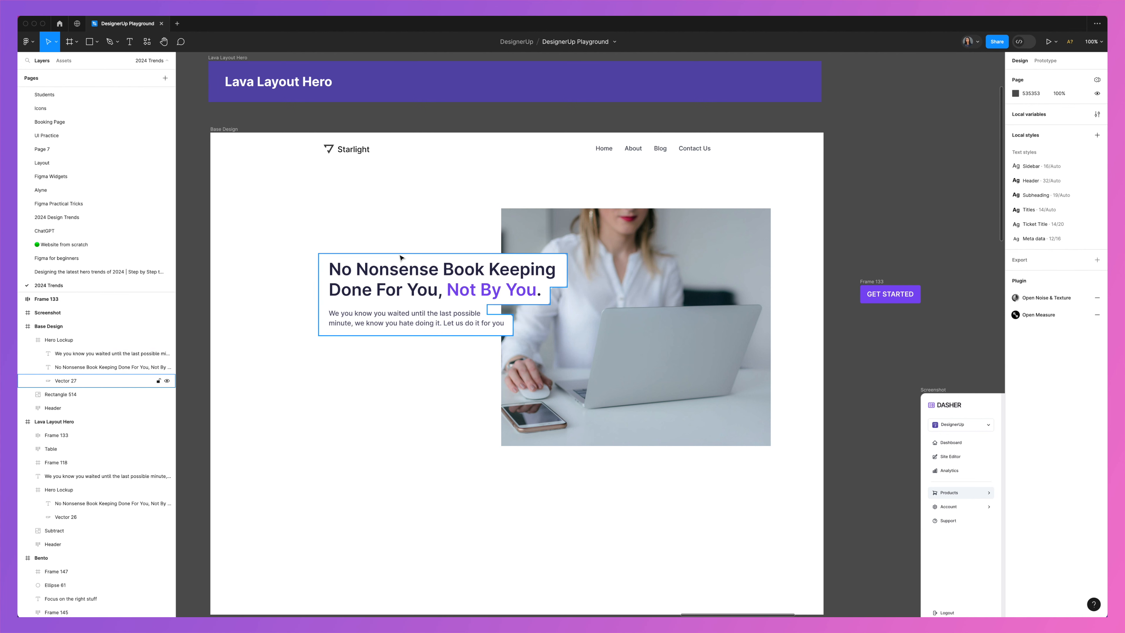
- Toggle the stepped vector's visibility to compare the heading over the photo with and without its white backing
left_click(167, 382)
left_click(167, 382)
left_click(167, 382)
left_click(167, 382)
left_click(167, 382)
left_click(167, 382)
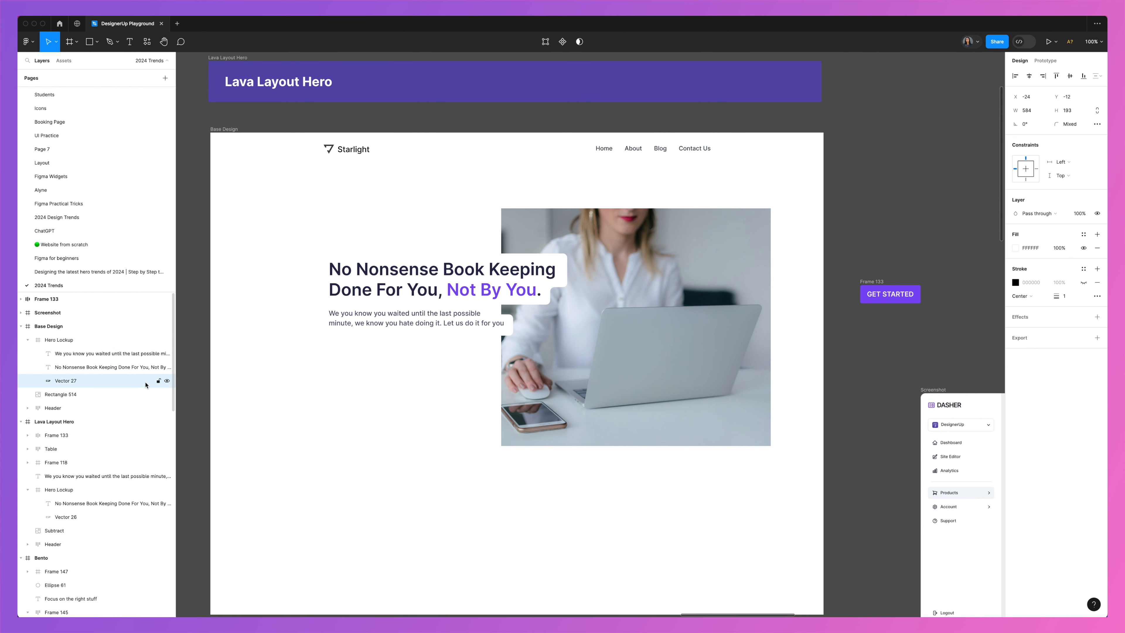
- Duplicate the stepped vector inside the Hero Lockup and move the original out, directly above Rectangle 514
left_click(159, 381)
key("ctrl+d")
left_click_drag(101, 392, 70, 396)
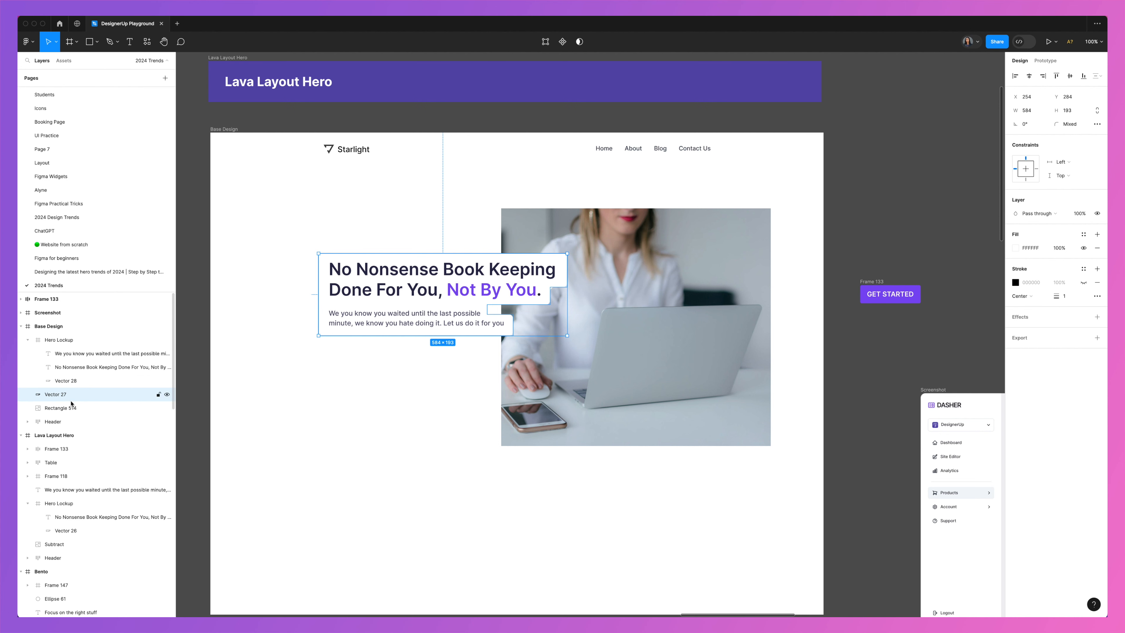
- Subtract the stepped vector from the photo rectangle and flatten the resulting boolean group into one shape
left_click(74, 408, "shift")
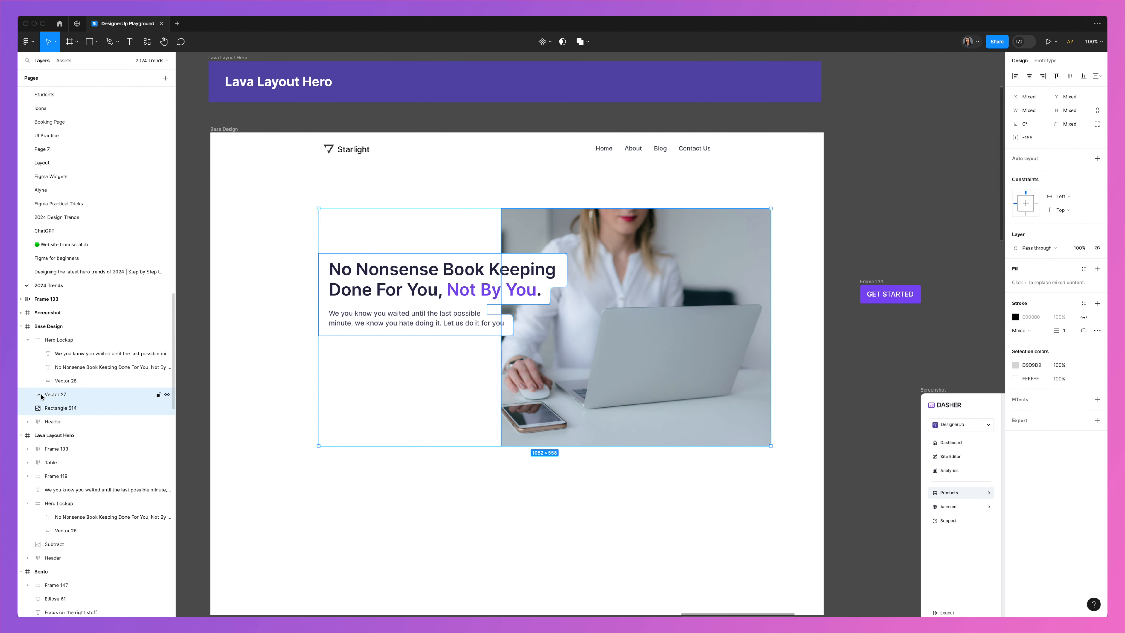
left_click(586, 42)
left_click(580, 72)
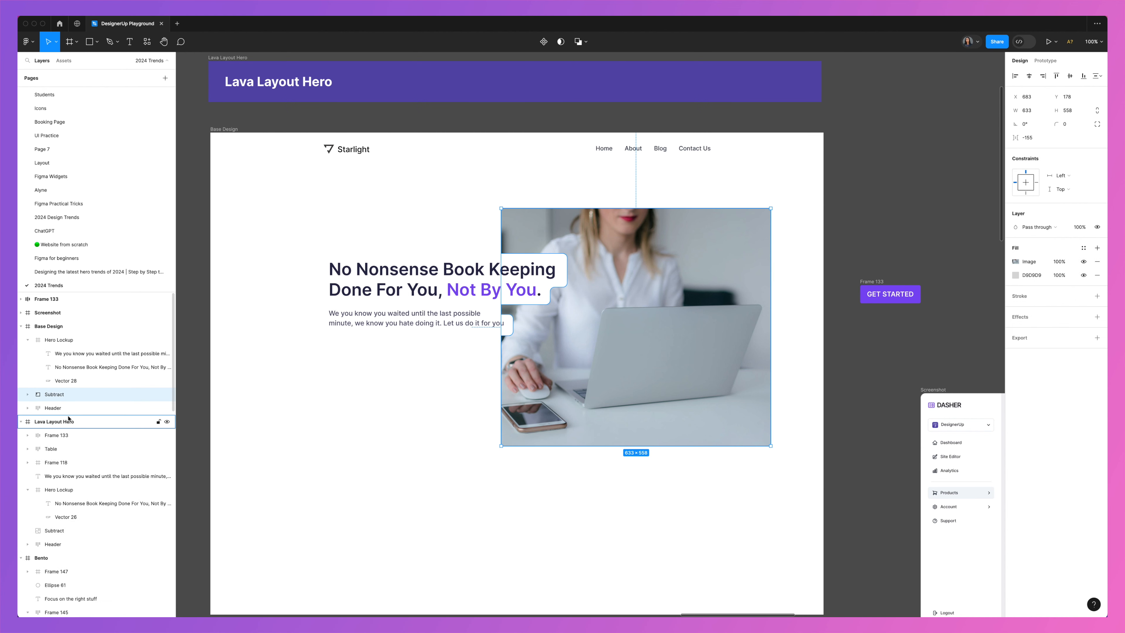
left_click(28, 394)
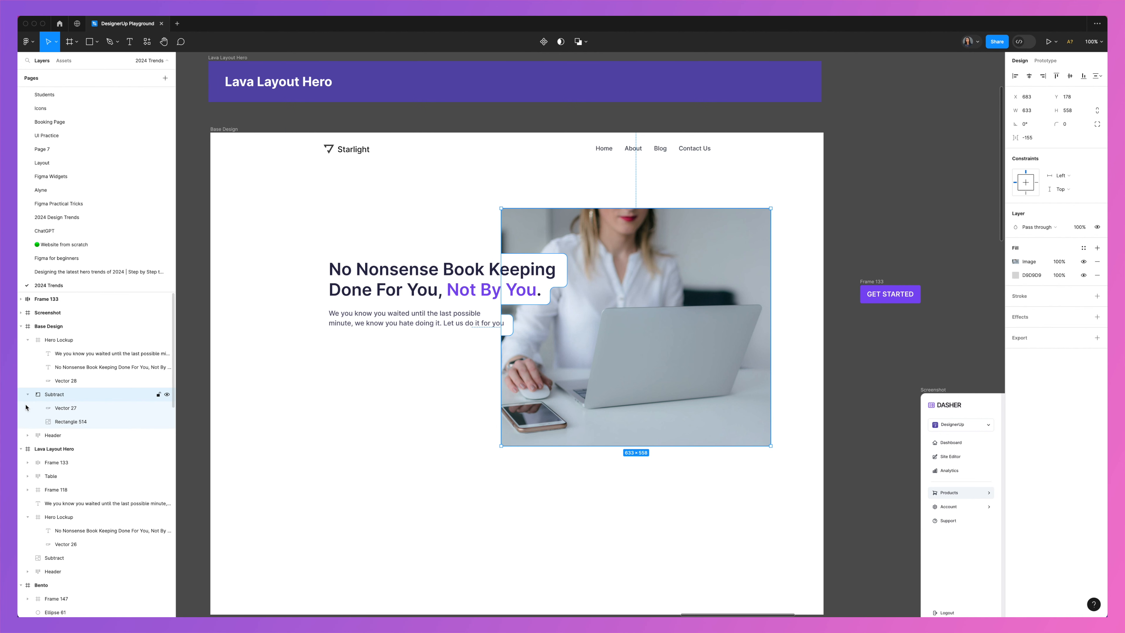
left_click(27, 394)
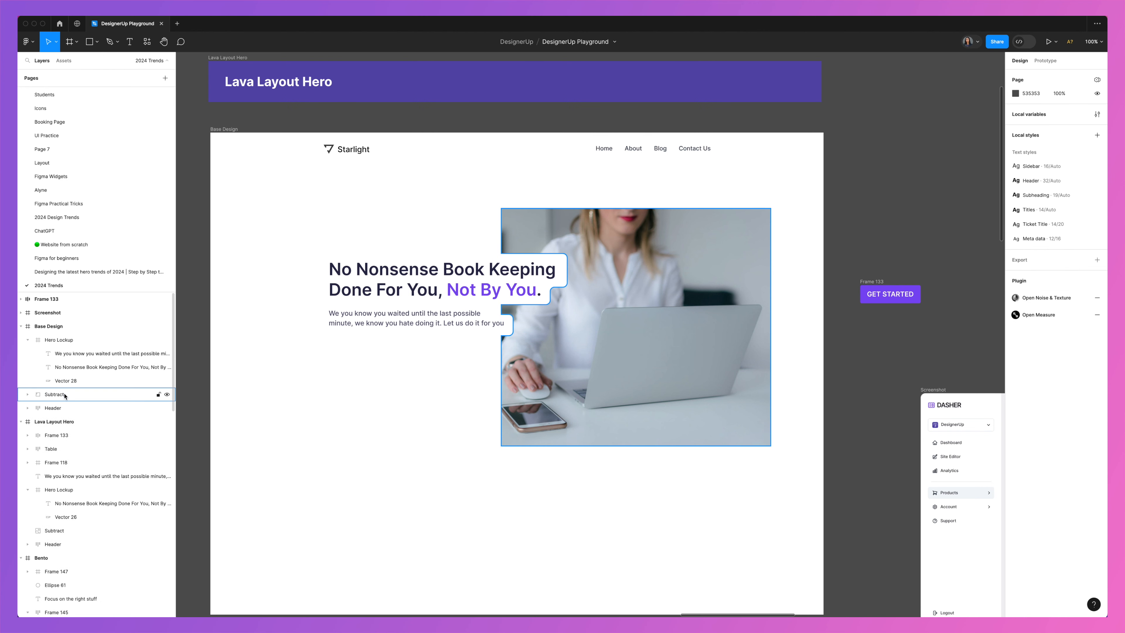
right_click(54, 398)
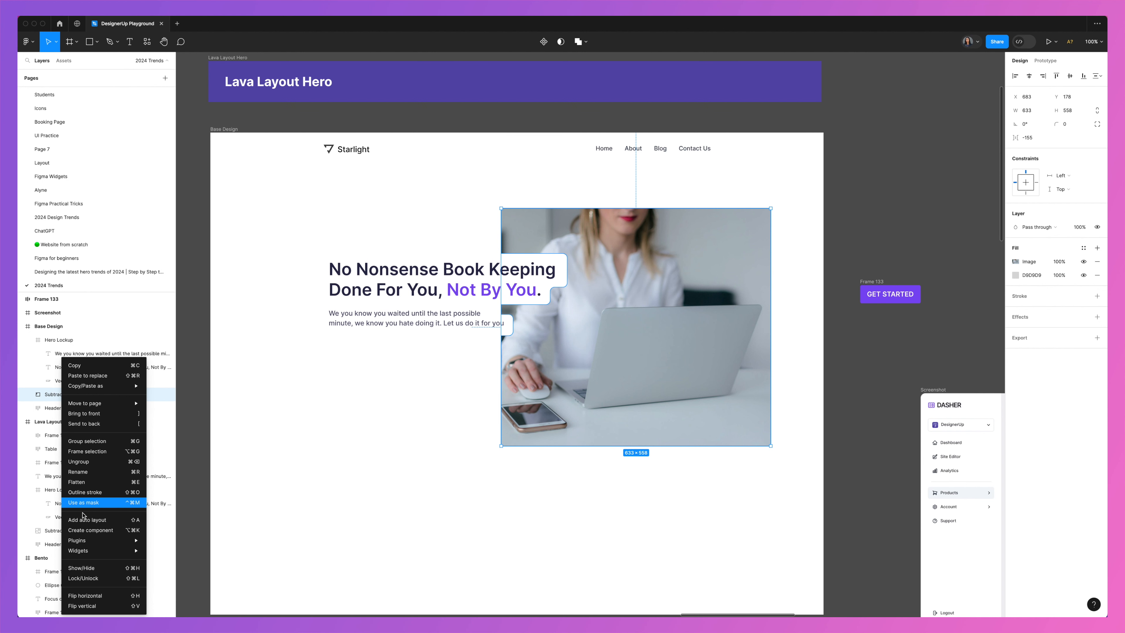
left_click(83, 484)
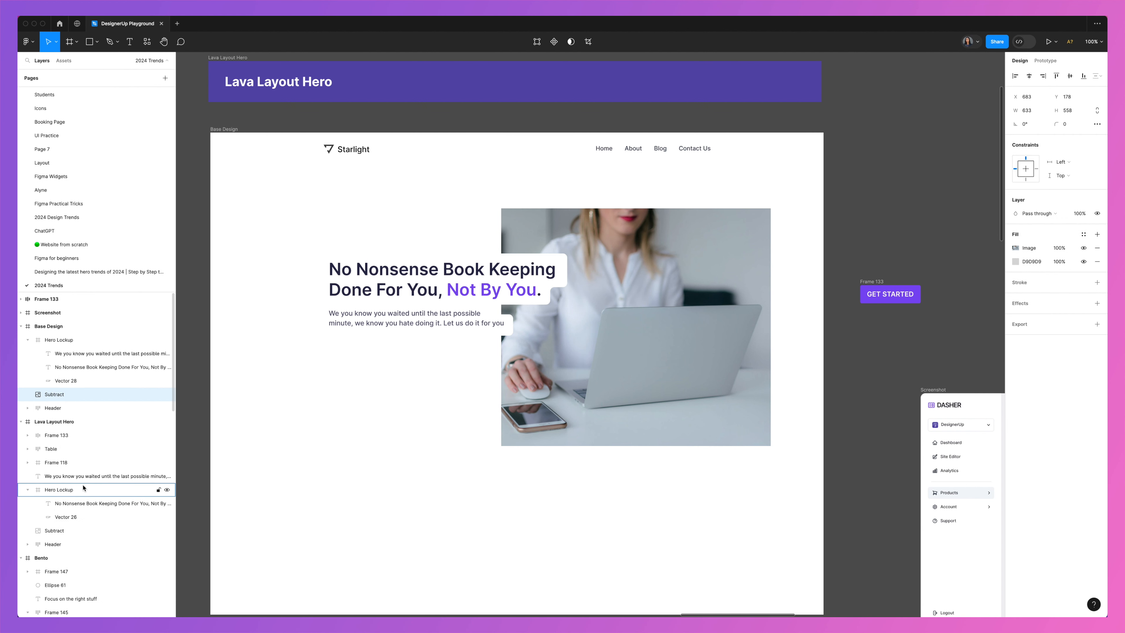
- Edit the flattened photo's points and round those around the text cutout with a corner radius of 10
double_click(511, 245)
left_click(502, 253)
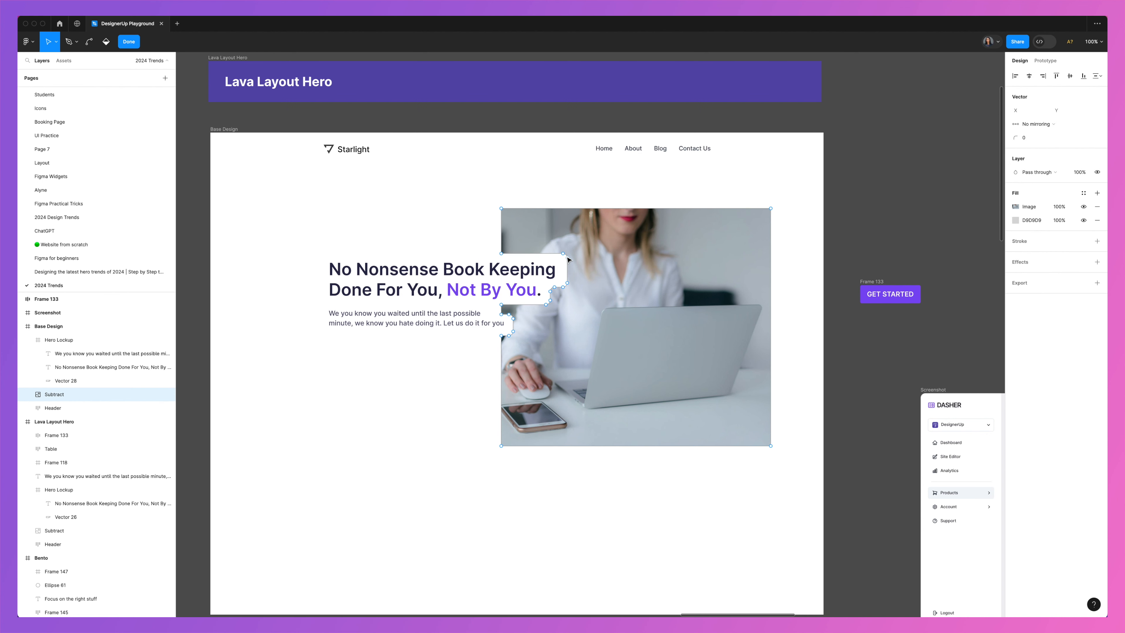
left_click_drag(495, 198, 571, 341)
left_click(1029, 138)
type("10")
key("Return")
key("Escape")
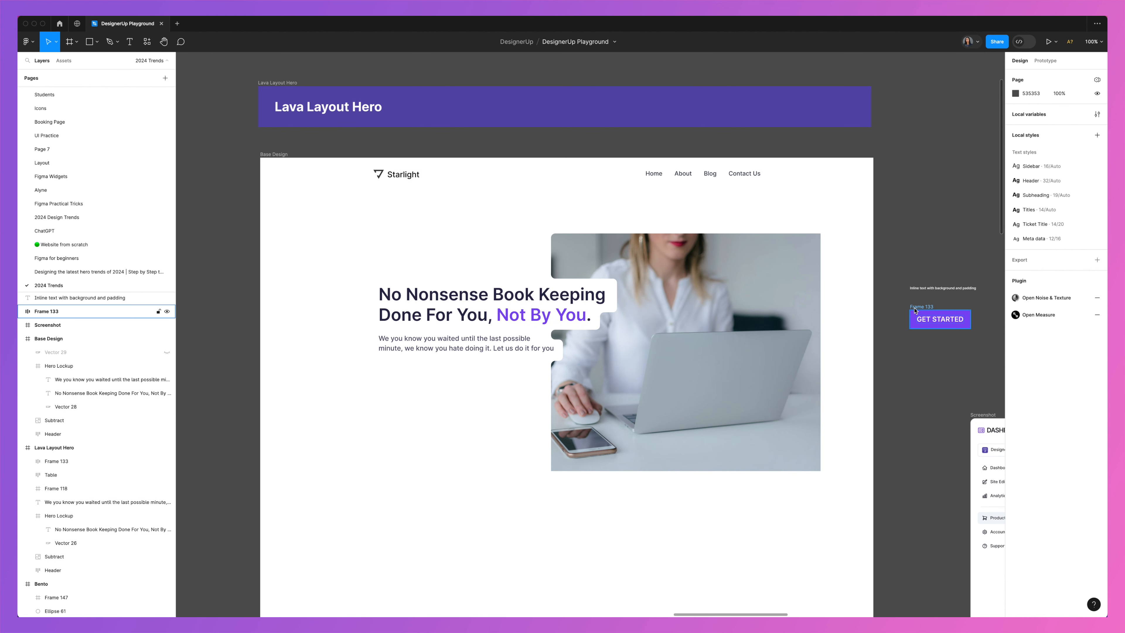
- Place the GET STARTED button beneath the hero description and check the photo cutout's corner radius
left_click_drag(915, 309, 383, 365)
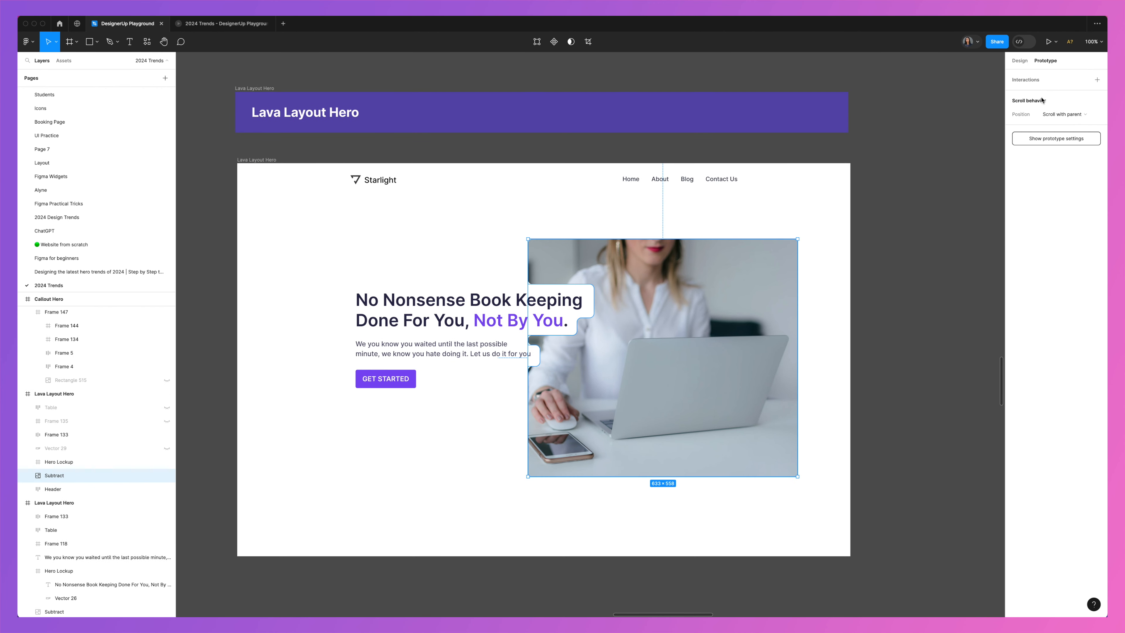
left_click(1019, 60)
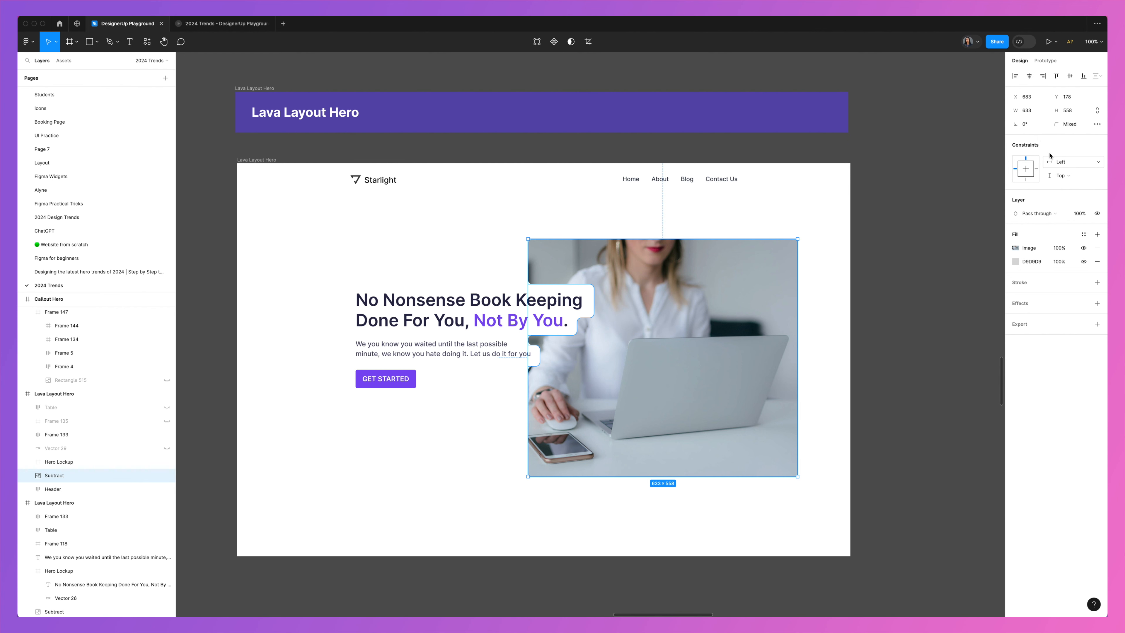
left_click(1061, 125)
left_click(867, 304)
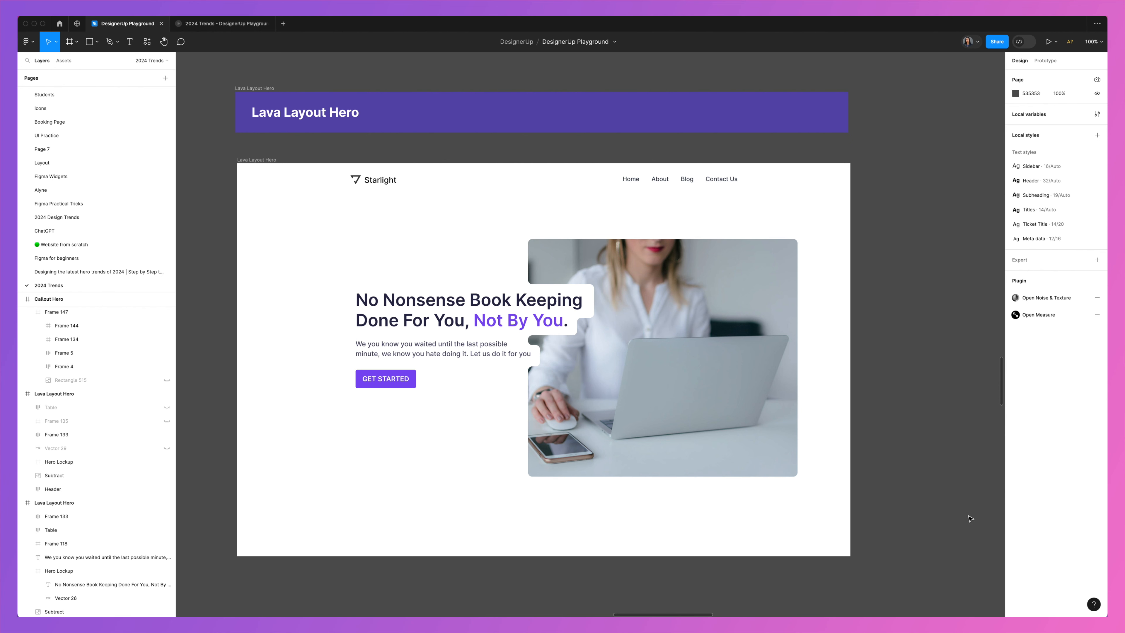
- Show the hidden customer table and Frame 135 in the finished hero, leaving the spare stepped vector hidden
left_click(168, 408)
left_click(167, 449)
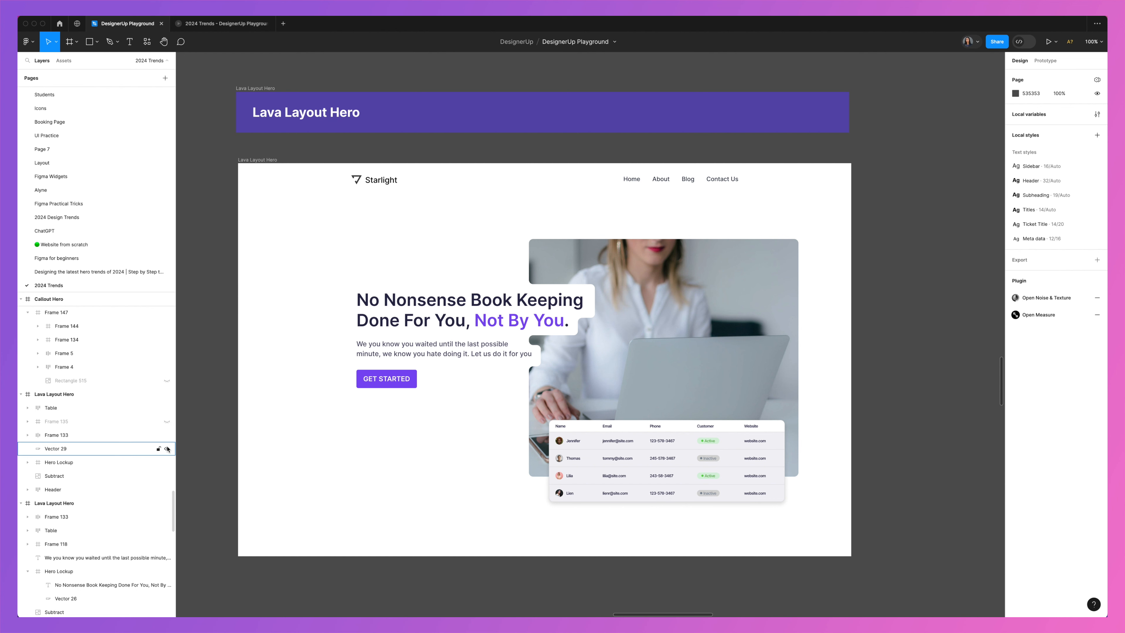
left_click(167, 449)
left_click(167, 421)
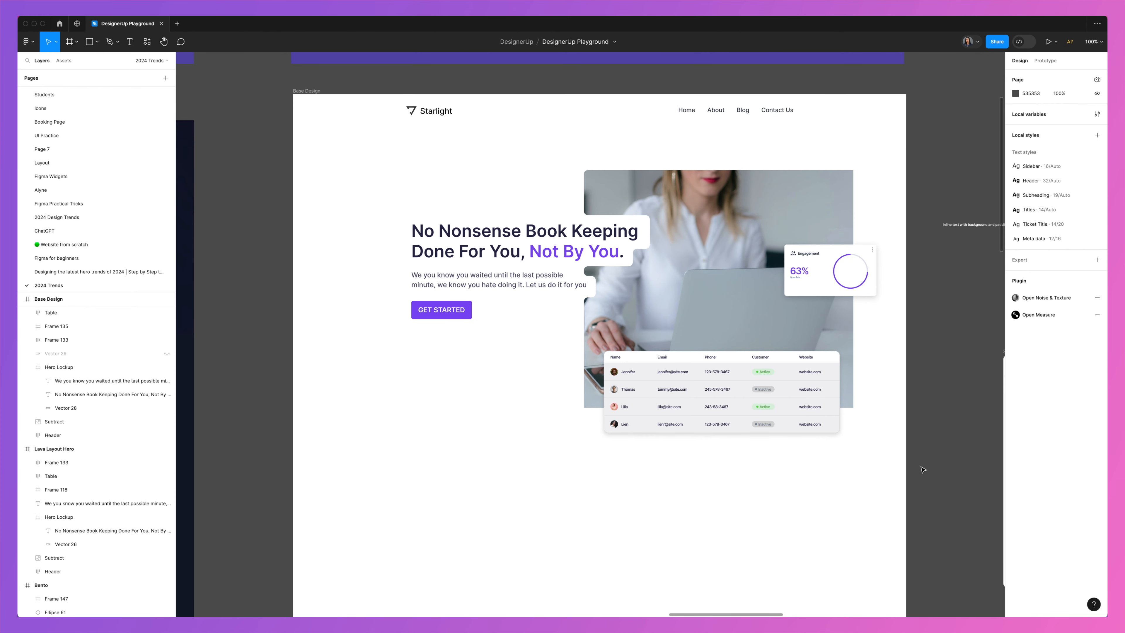
- Duplicate the Hero Lockup below the hero and position it at X 312, Y 1051 over the uncut photo
scroll(332, 248, "right", 3)
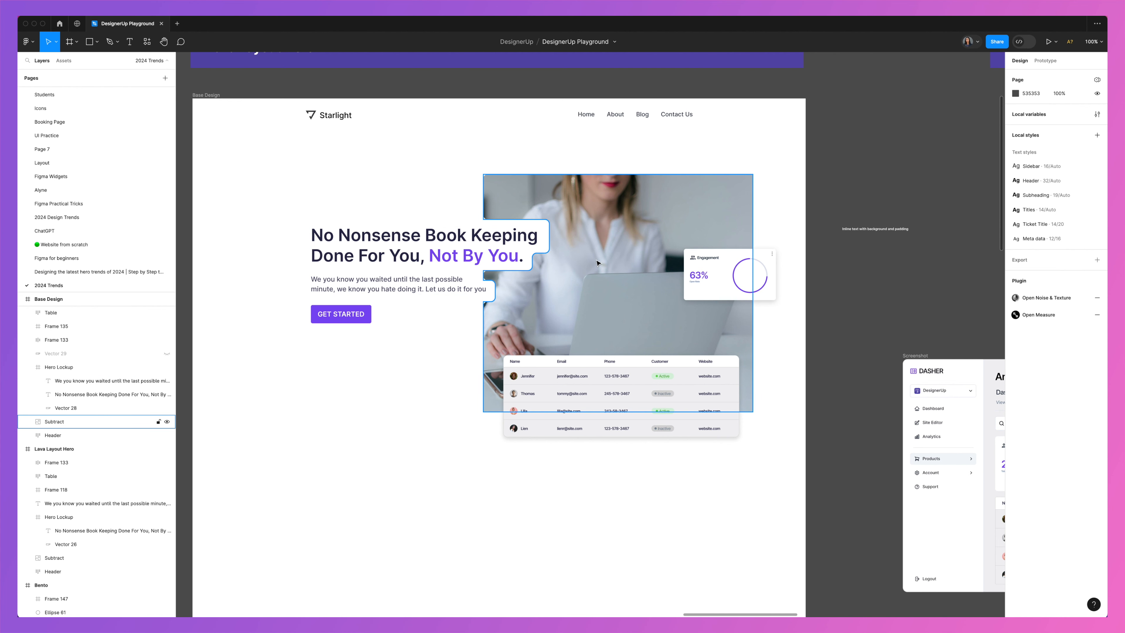
scroll(597, 263, "down", 2)
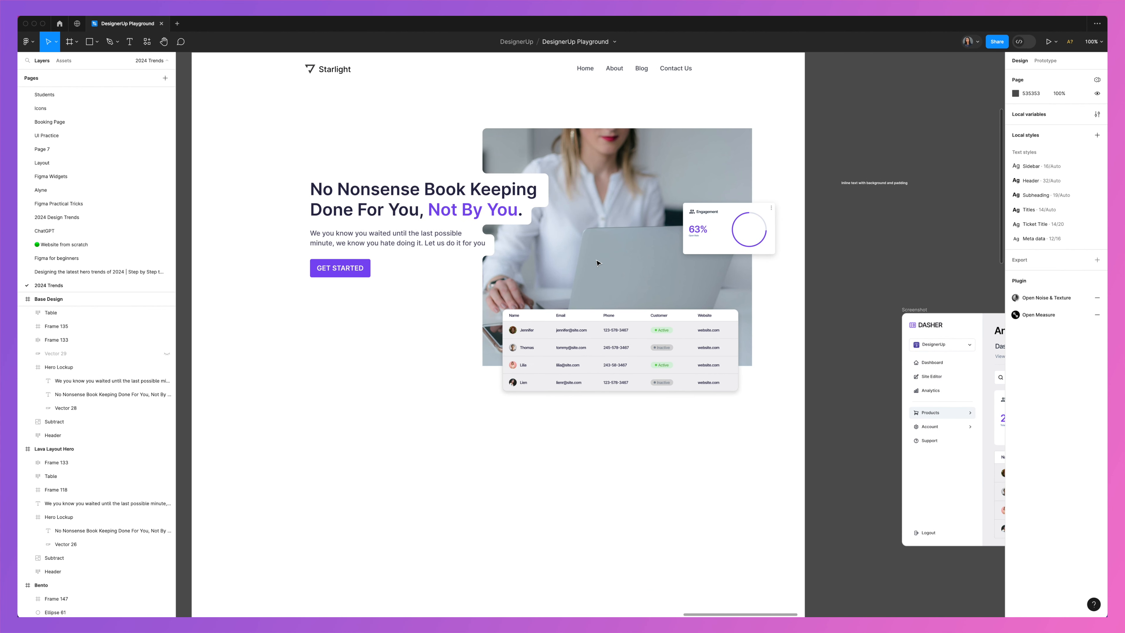
left_click(397, 216)
scroll(397, 216, "down", 3)
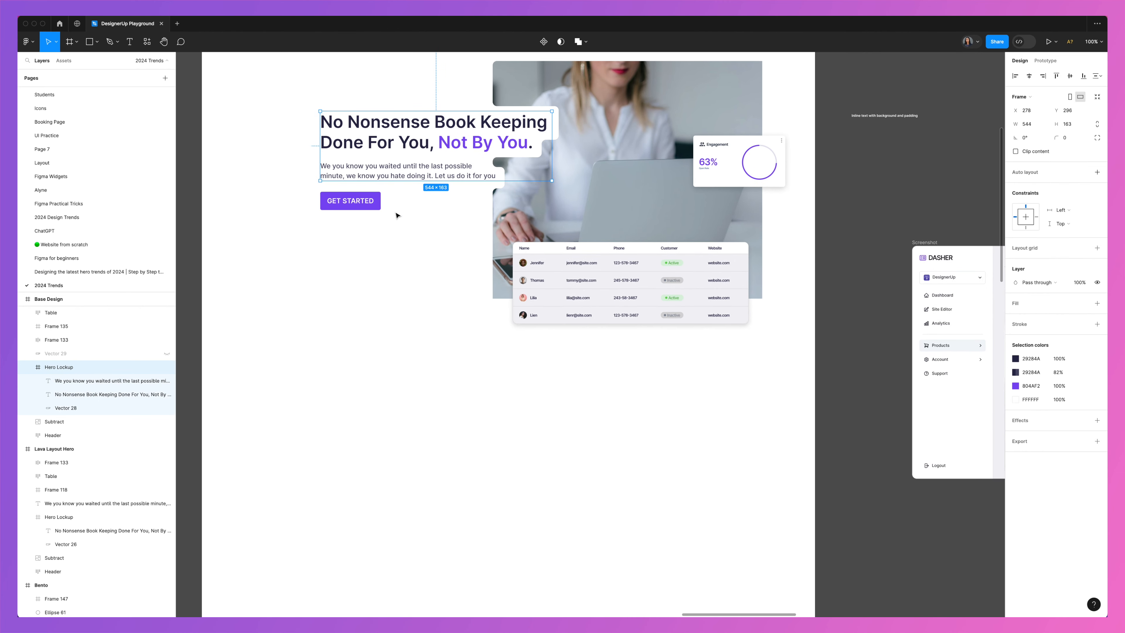
left_click_drag(416, 147, 403, 500)
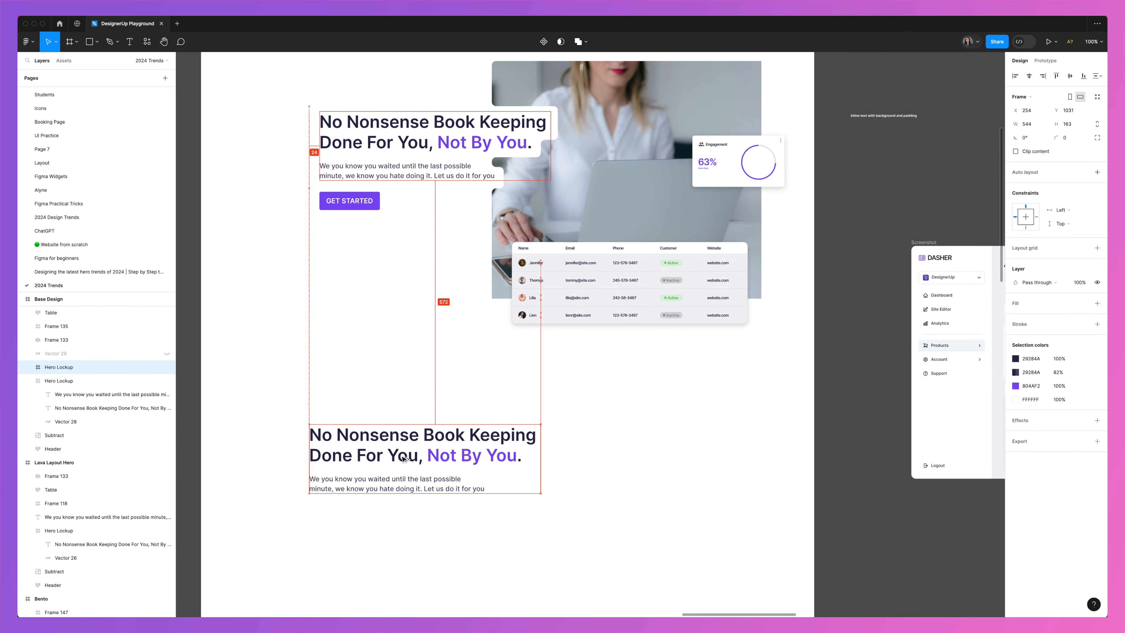
scroll(531, 217, "right", 1)
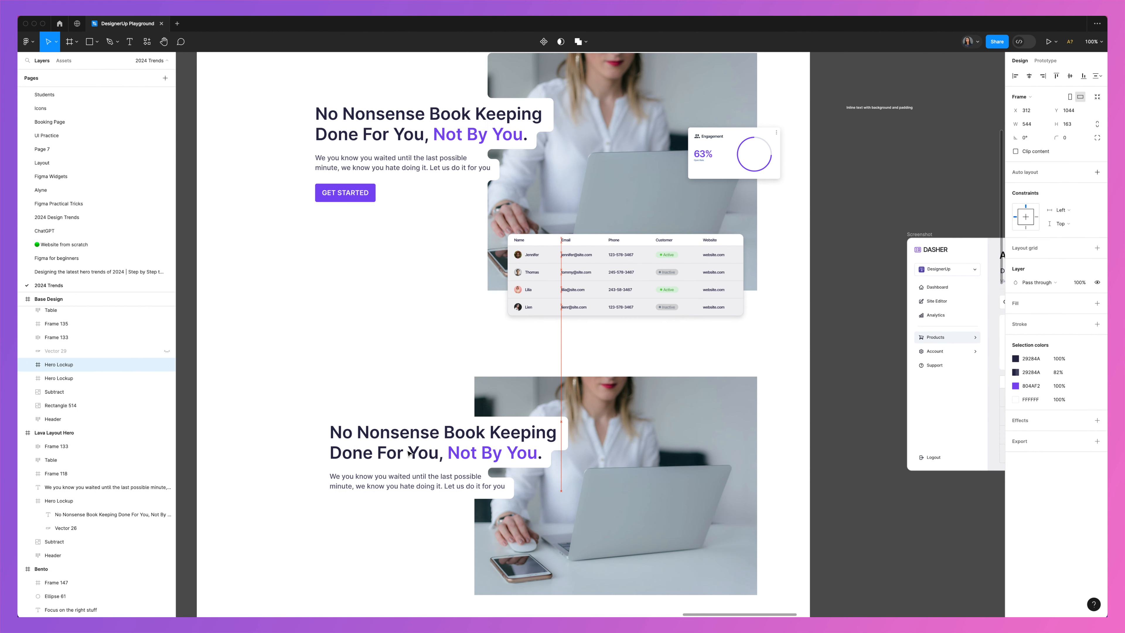
left_click_drag(471, 421, 475, 422)
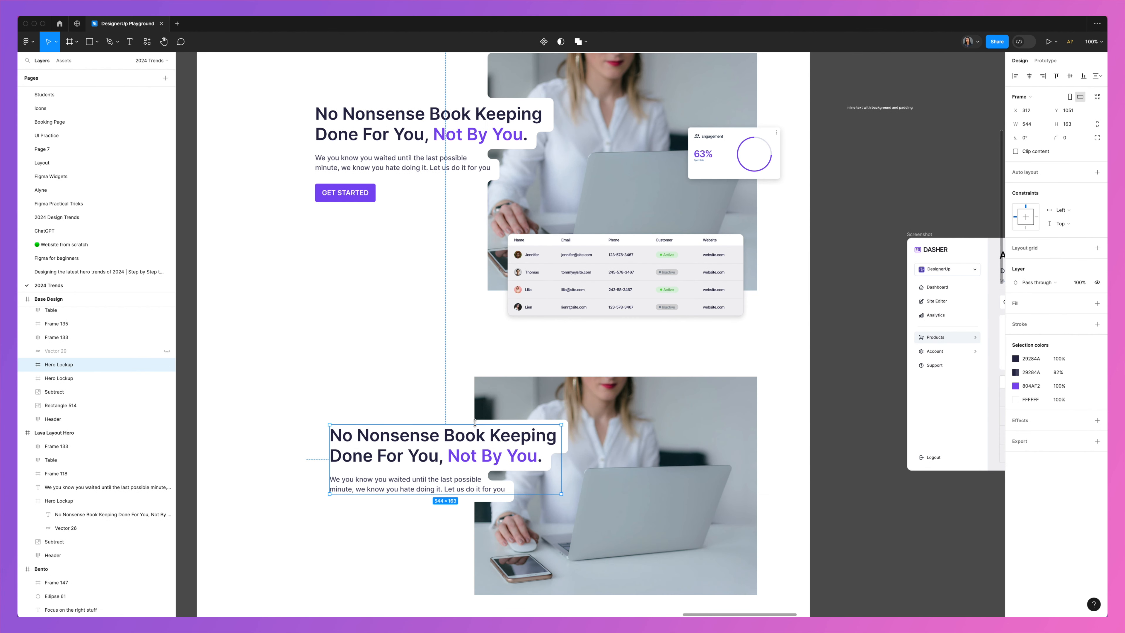
- Set the corner radius of the uncut lower photo, Rectangle 514, to 10
left_click(484, 414)
scroll(484, 413, "right", 1)
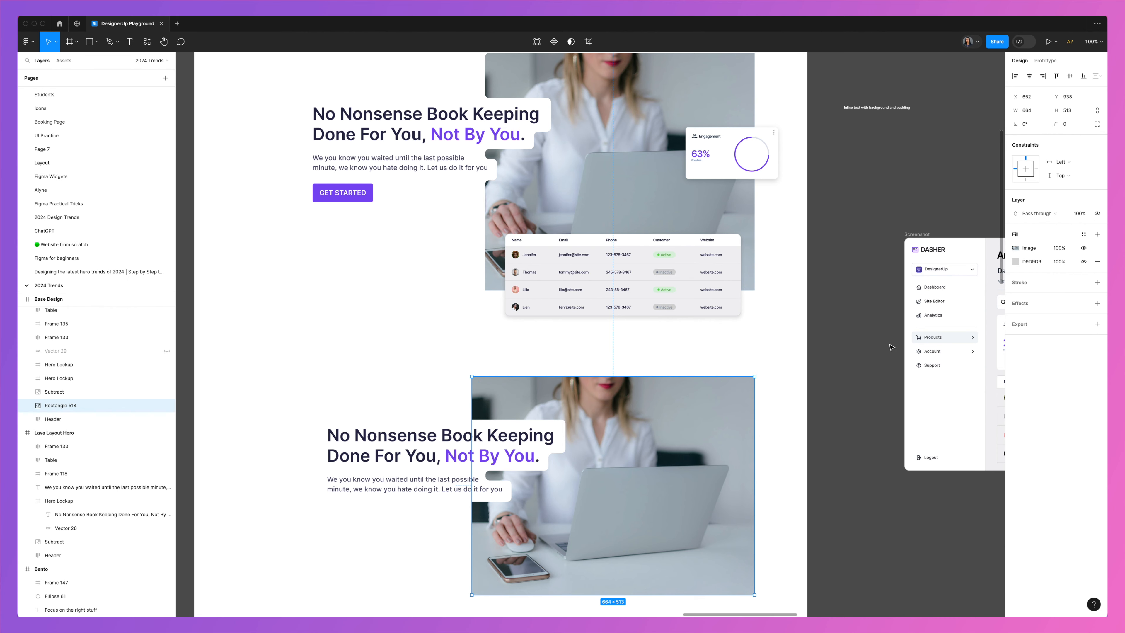
scroll(891, 347, "right", 1)
left_click(1071, 126)
key("Return")
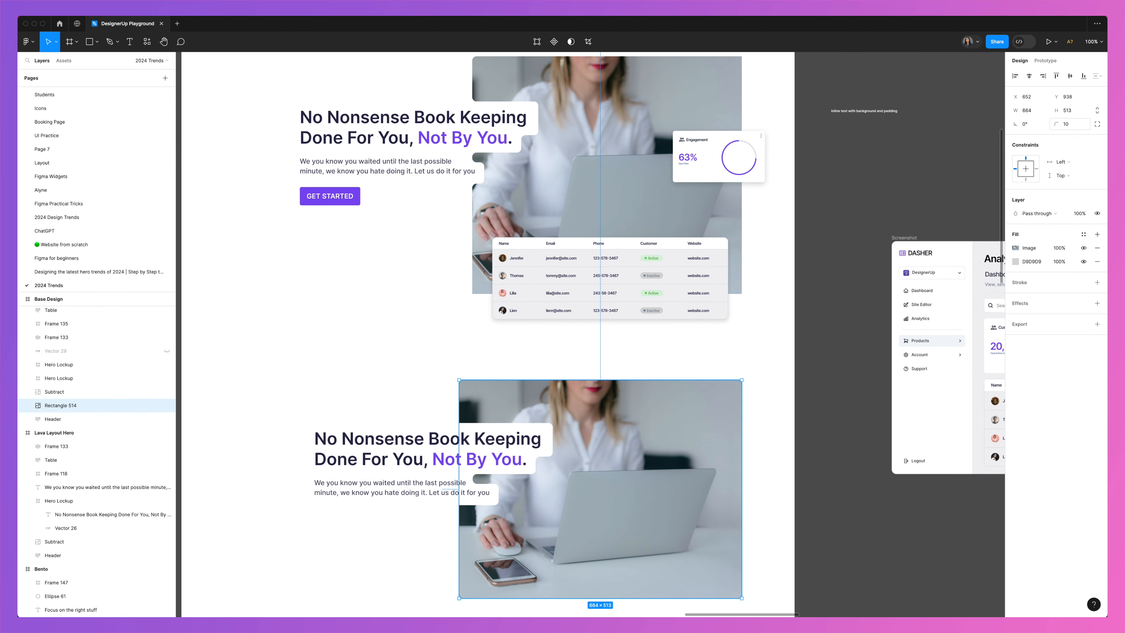
left_click(508, 433)
- Compare the stepped text edges of the flattened cutout hero with the layered version below it
scroll(508, 434, "up", 2)
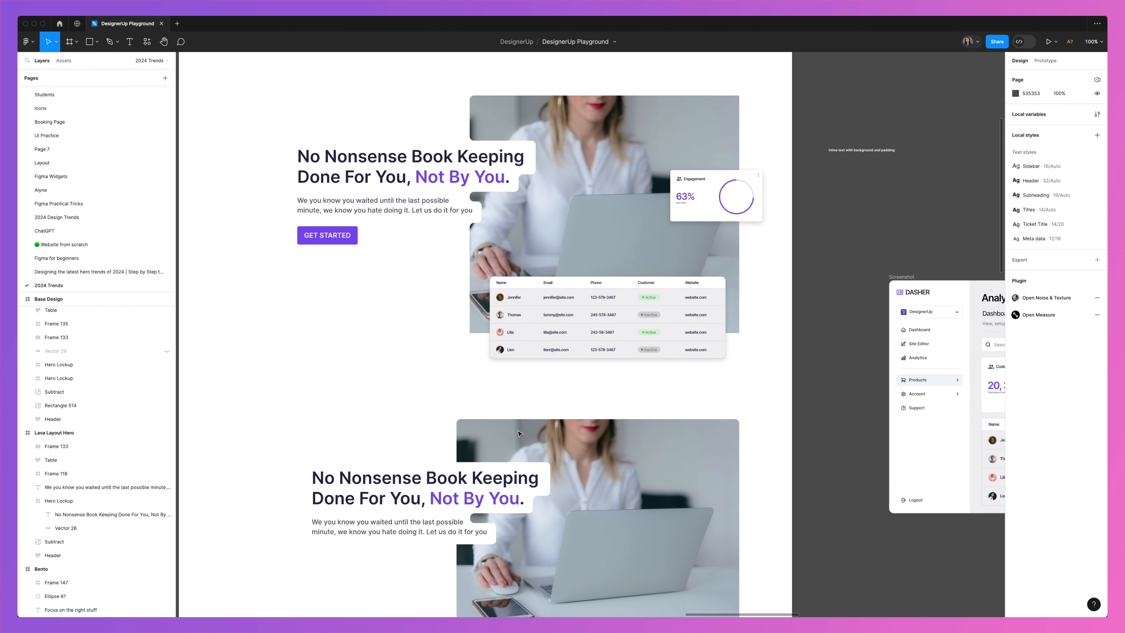
scroll(483, 144, "up", 1)
scroll(483, 145, "left", 1)
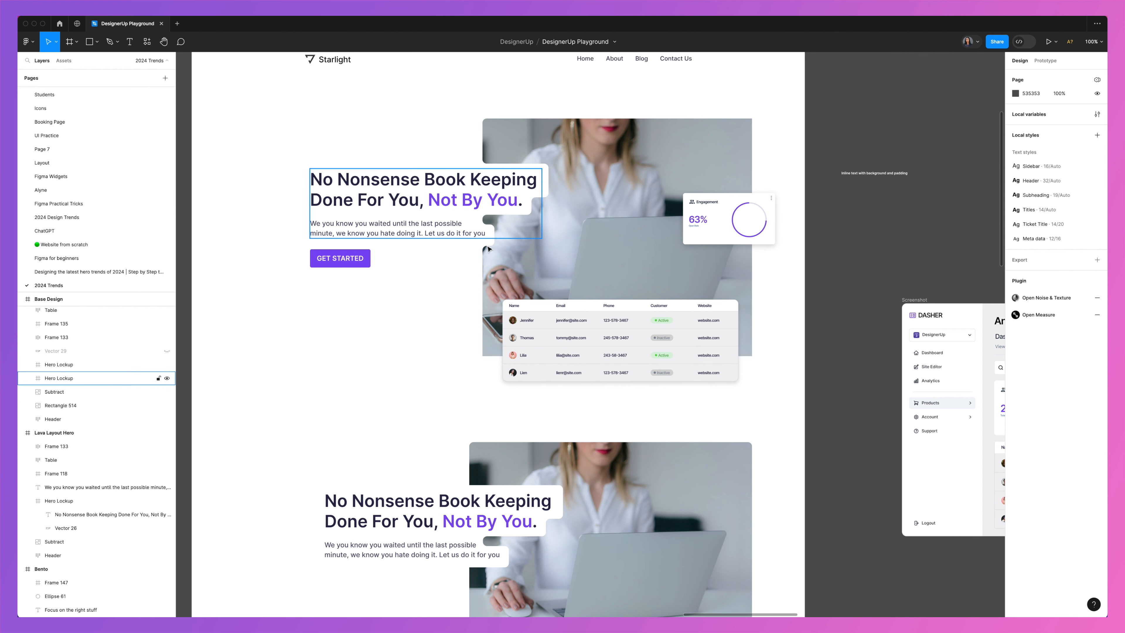
scroll(408, 431, "down", 3)
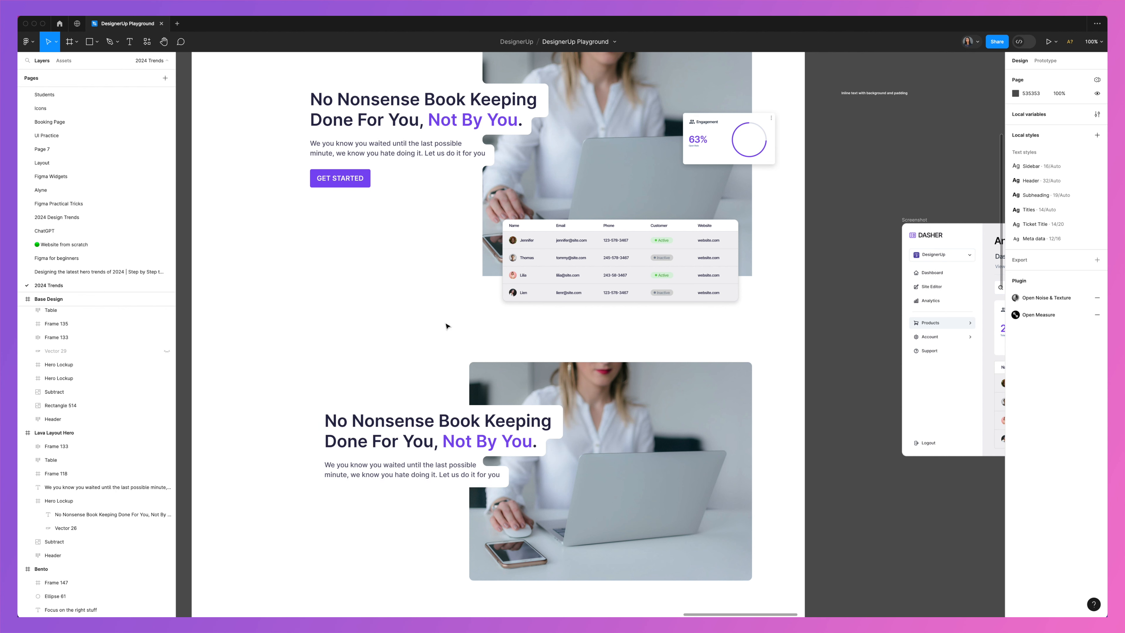
scroll(447, 324, "down", 3)
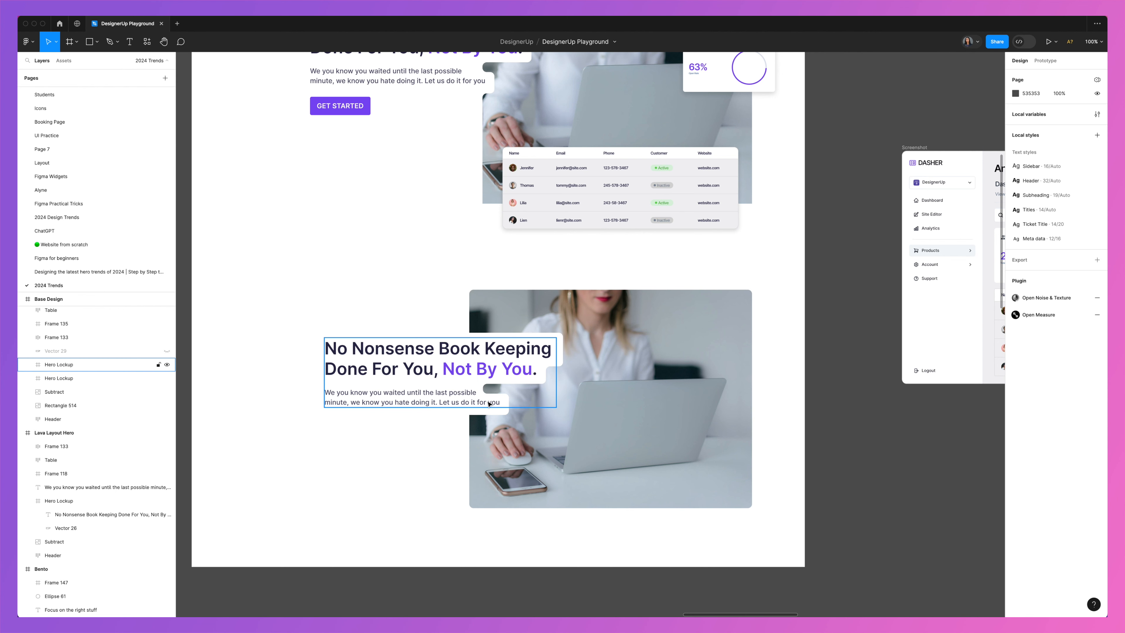
scroll(424, 361, "up", 2)
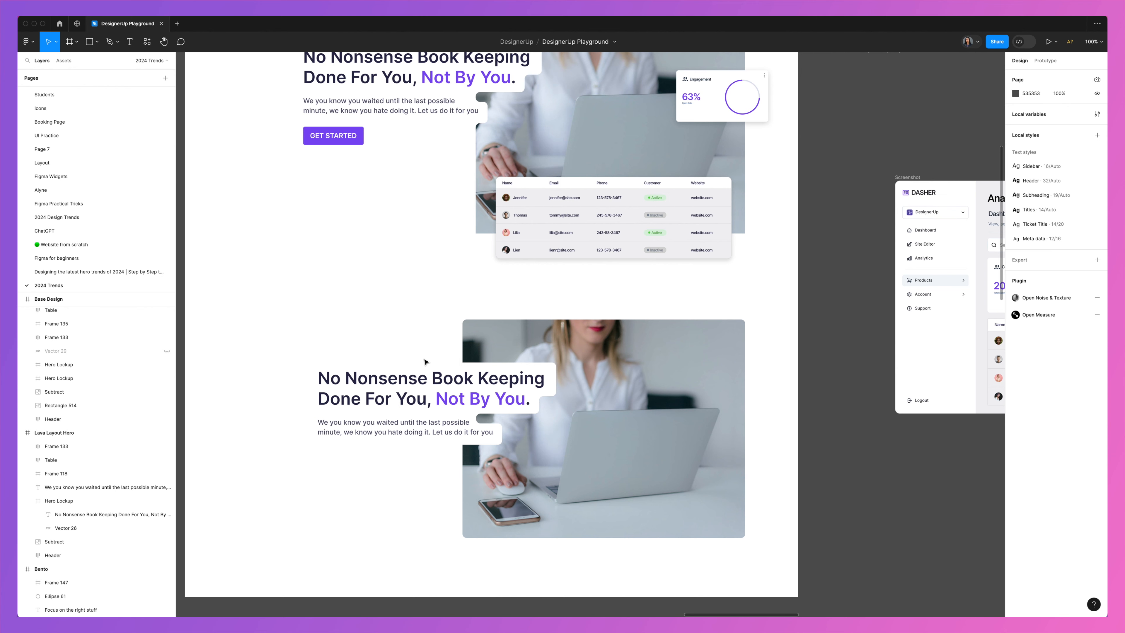
scroll(425, 362, "up", 5)
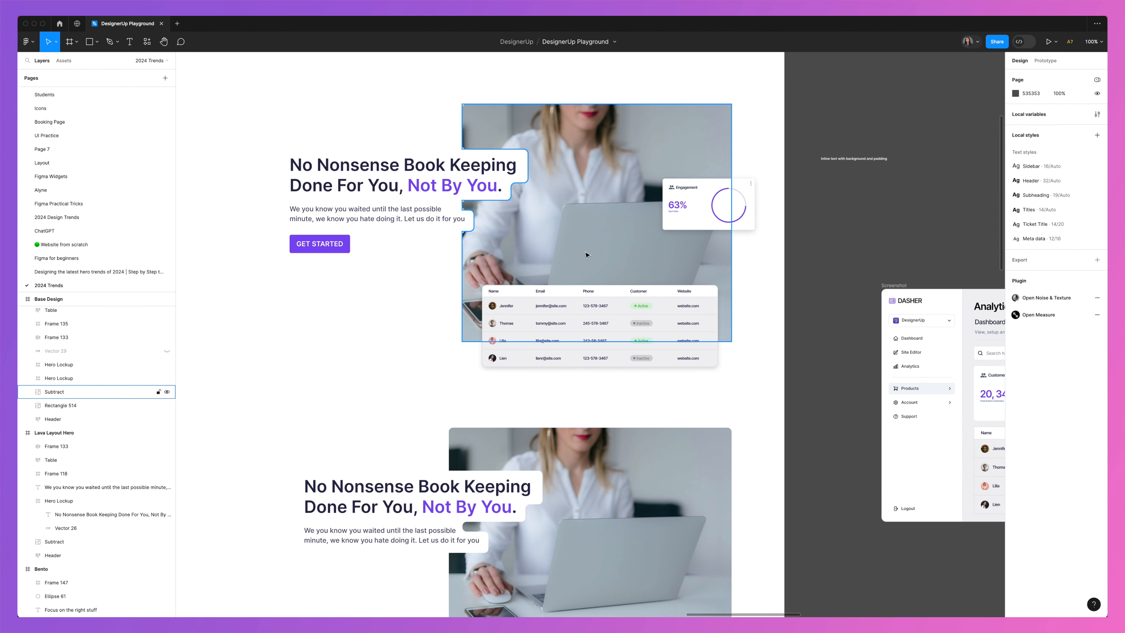
scroll(586, 254, "up", 4)
- Examine the outline of the subtracted photo around the heading and description in the upper hero
left_click(580, 207)
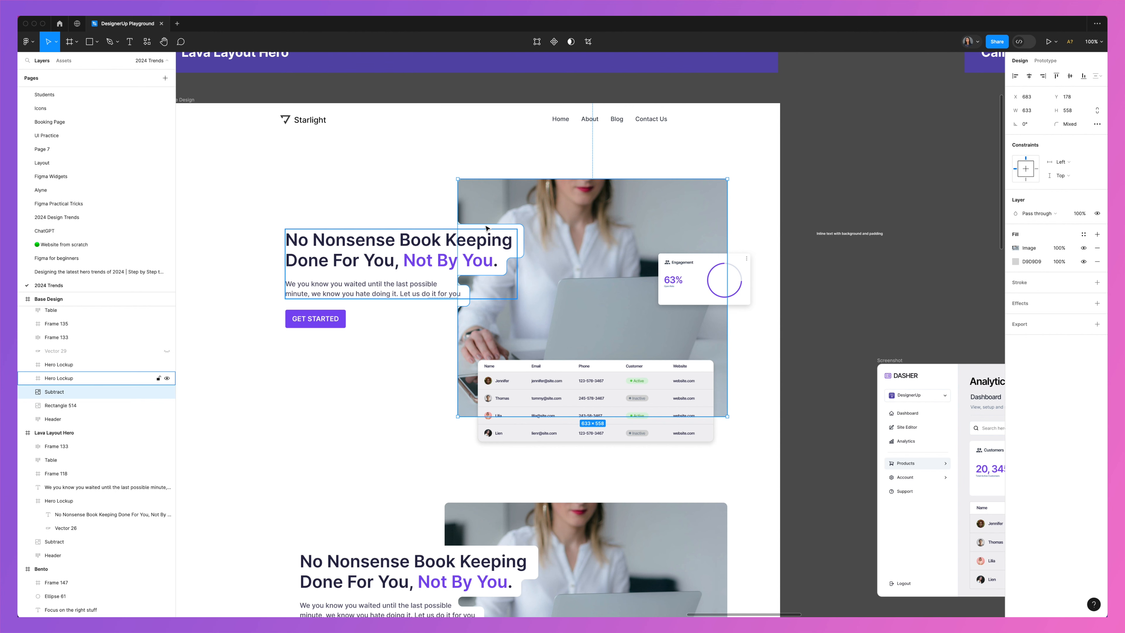
scroll(552, 208, "right", 1)
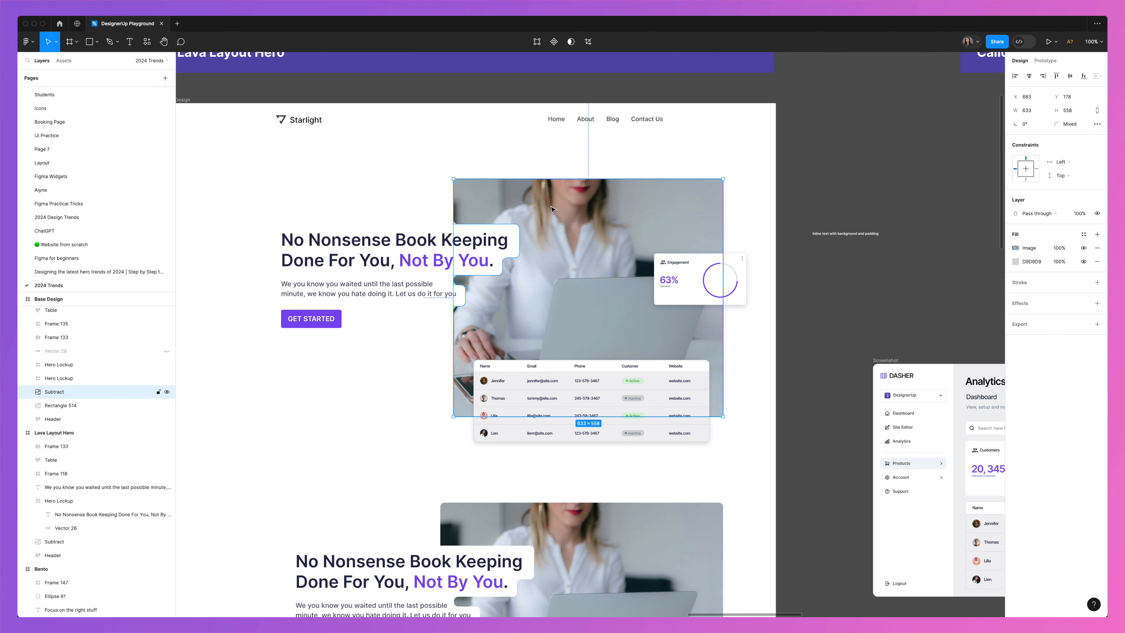
scroll(527, 203, "up", 3)
scroll(527, 203, "left", 2)
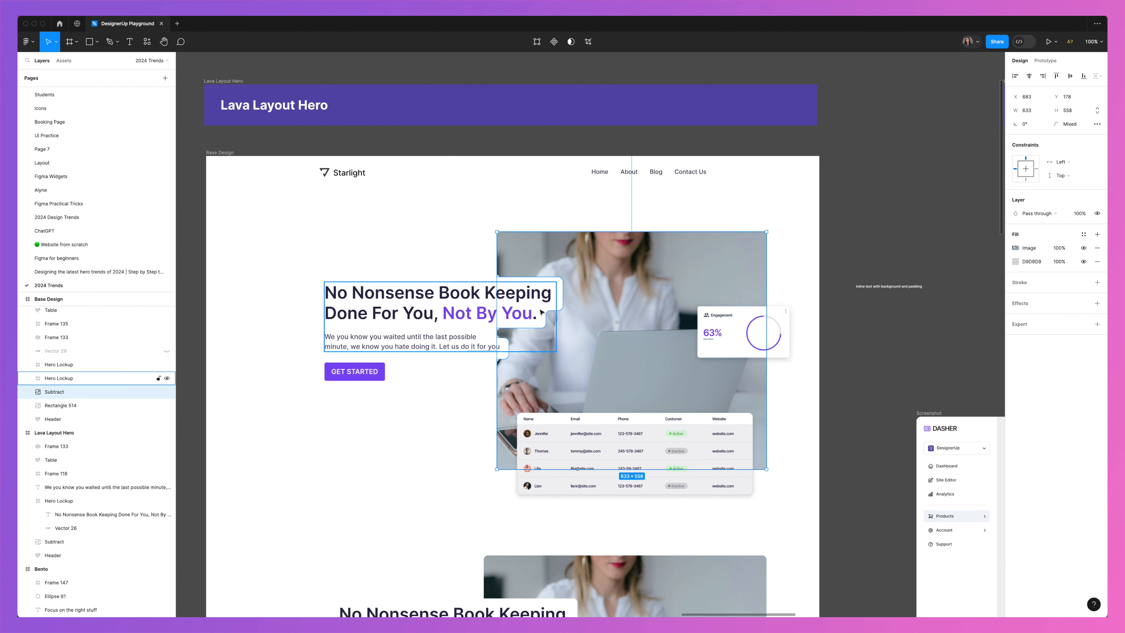
left_click(879, 223)
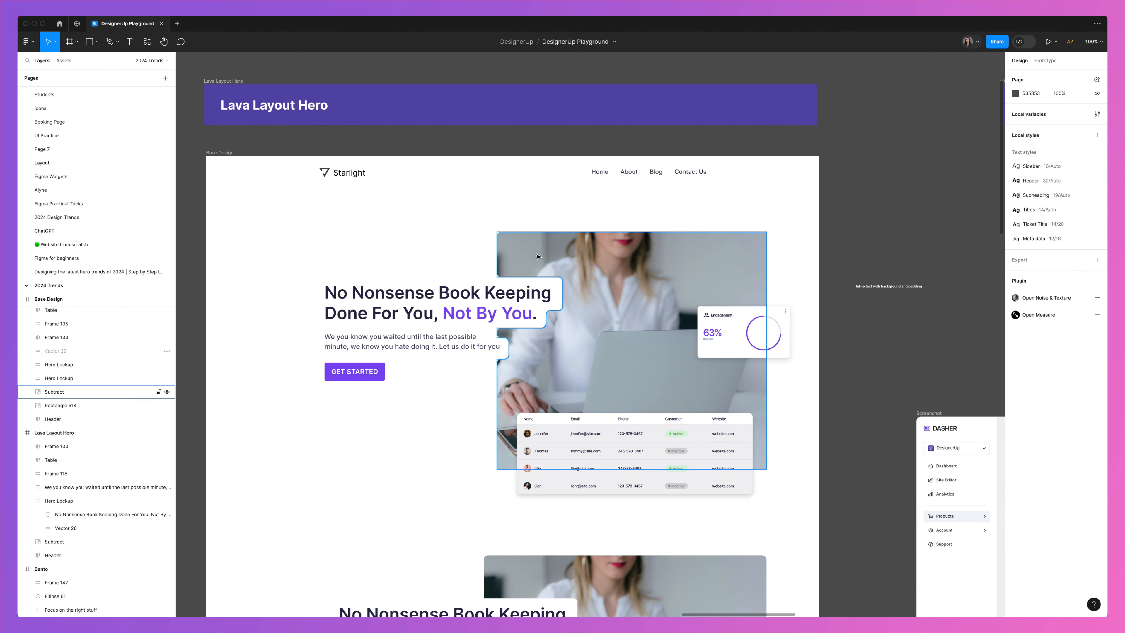
left_click(622, 280)
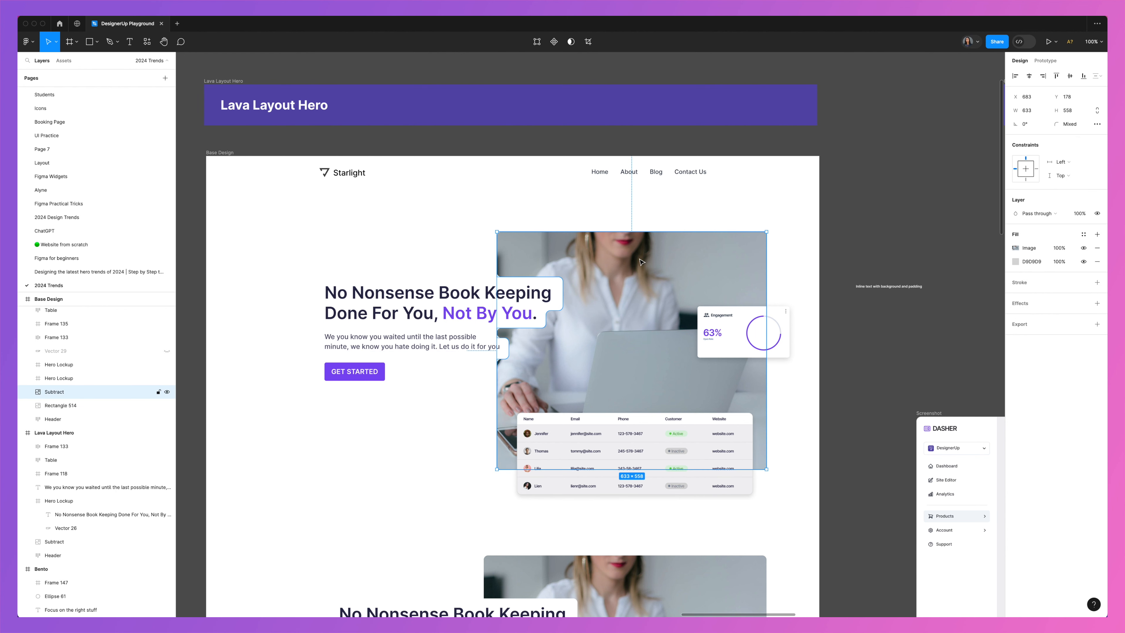
scroll(808, 252, "down", 1)
left_click(928, 236)
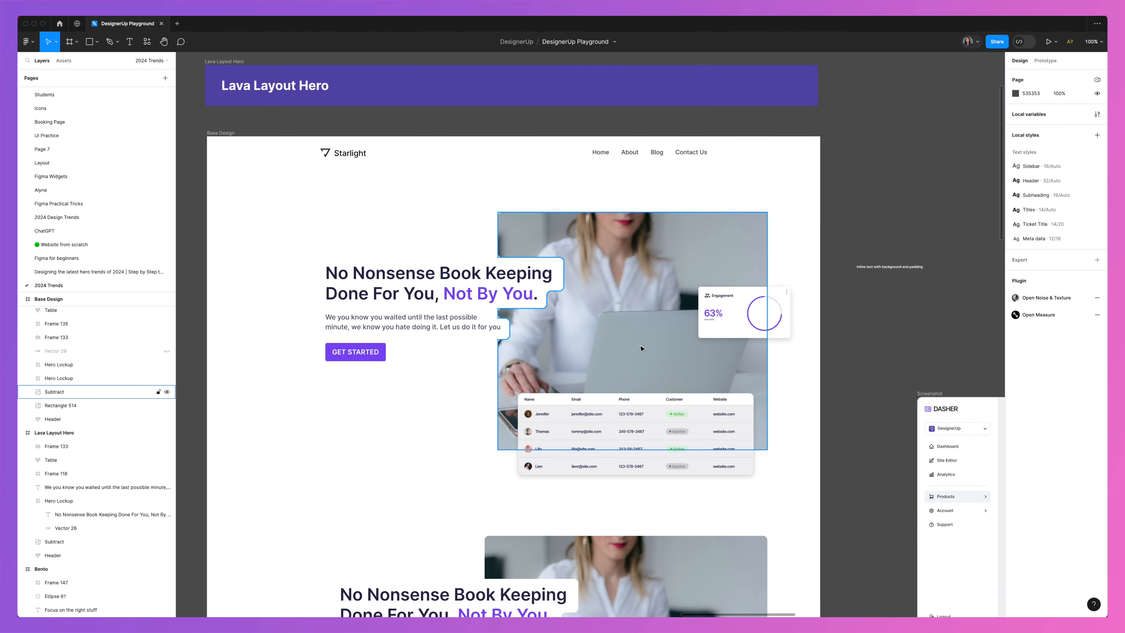
- Examine the lower layered hero's Hero Lockup and uncut photo and the finished Lava Layout Hero
scroll(642, 348, "down", 5)
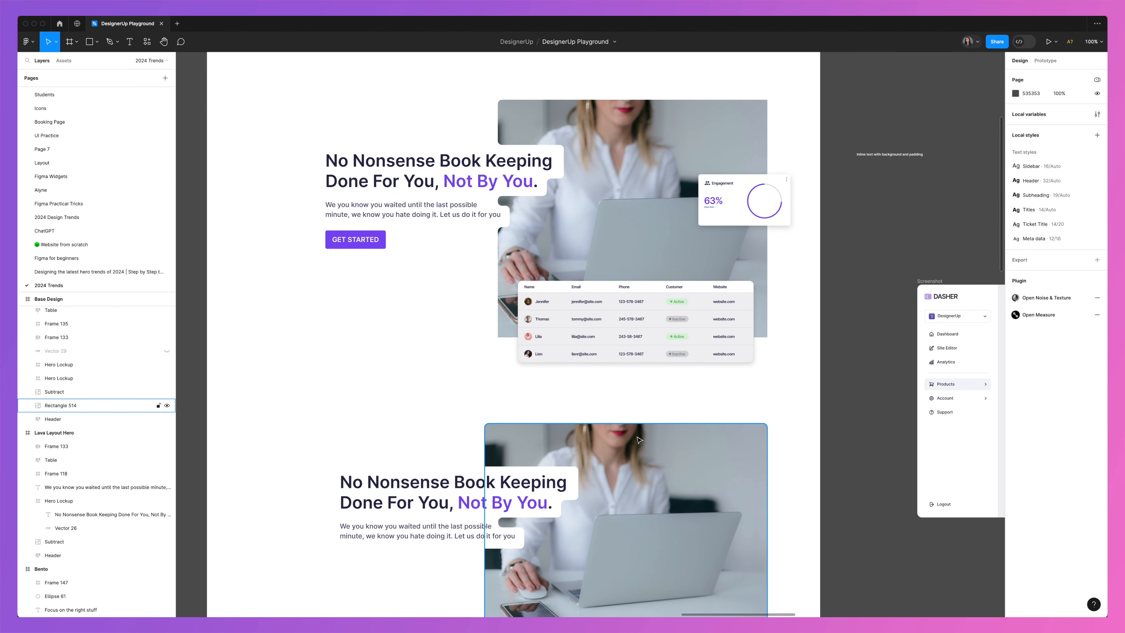
scroll(666, 425, "down", 2)
left_click(670, 430)
left_click(451, 440)
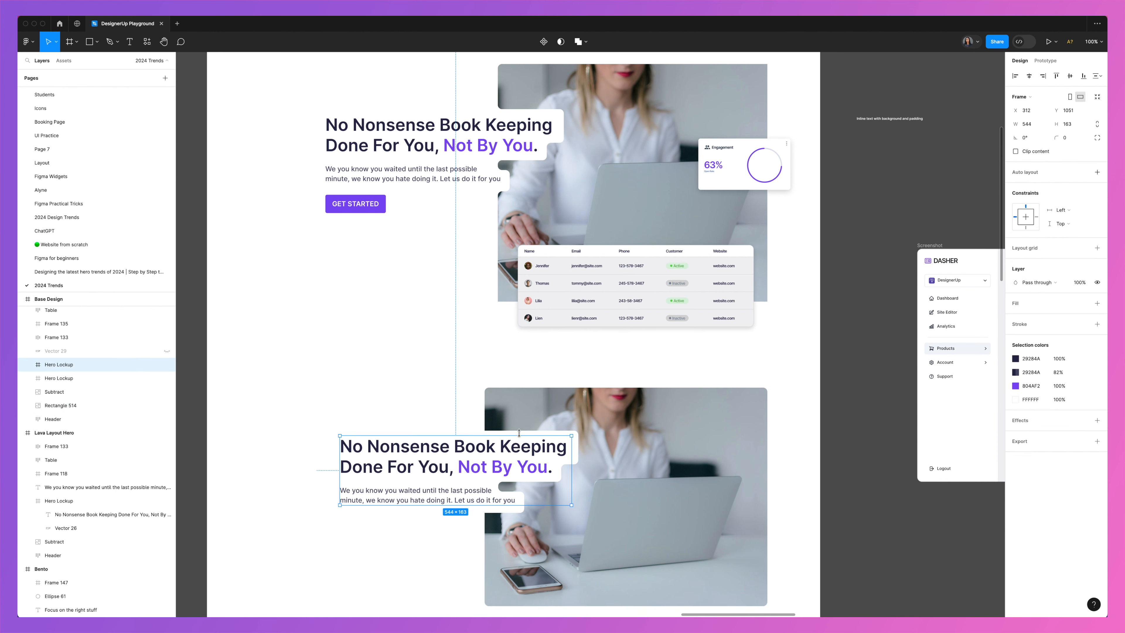
left_click(653, 445)
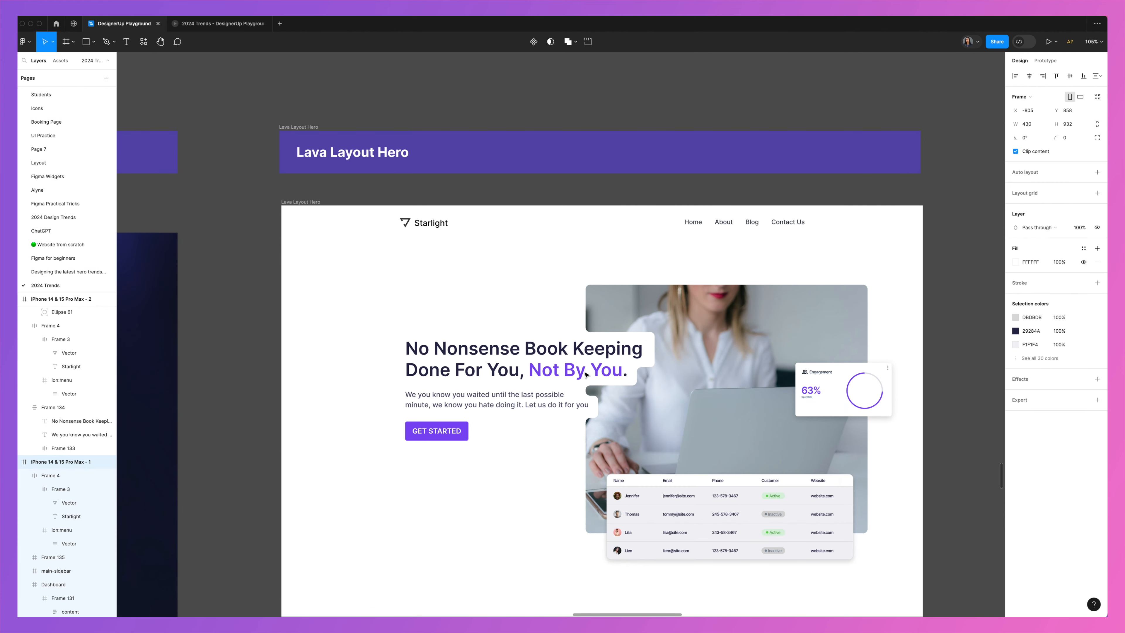
scroll(585, 375, "down", 10)
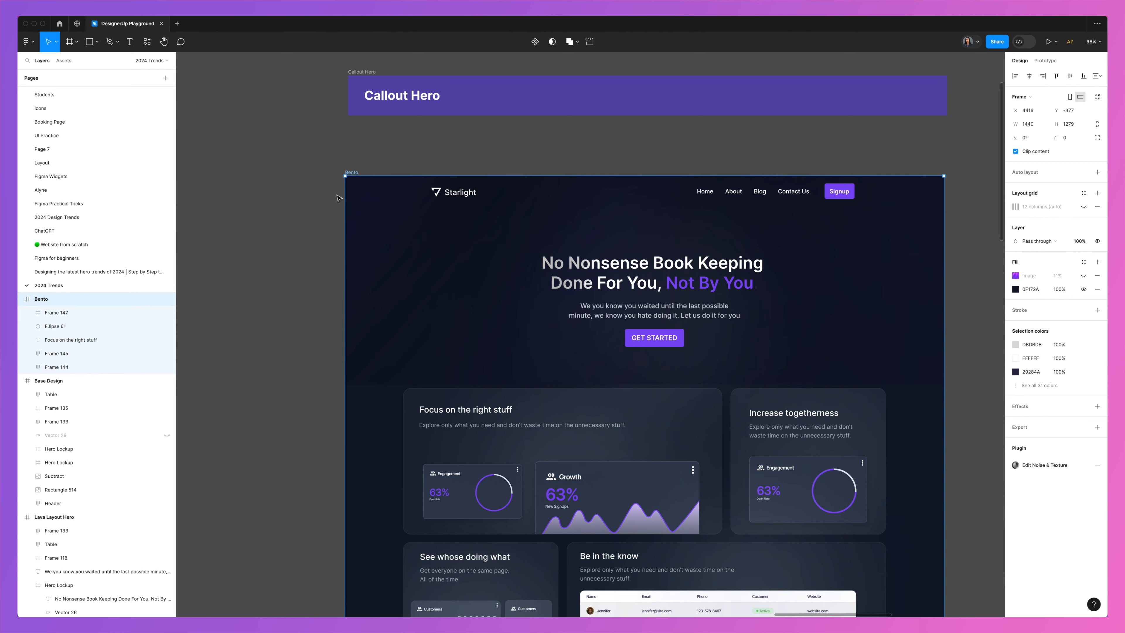
- Rename the Bento frame as Callout Hero
double_click(40, 299)
type("Call")
type("out Hero")
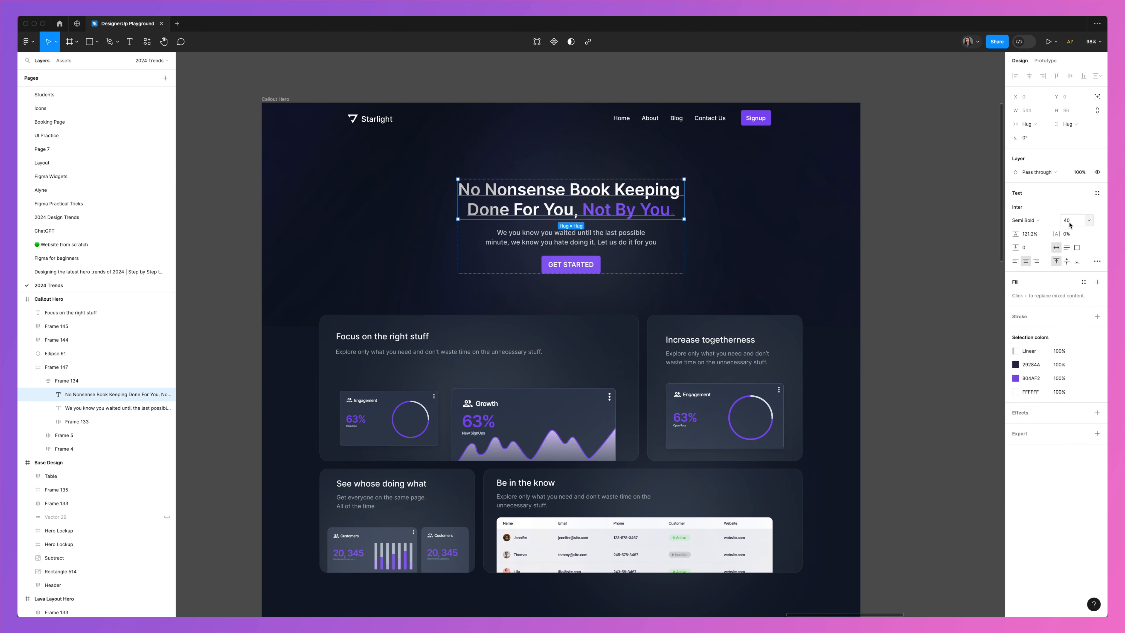
- Set the Callout Hero heading's font size to 50 and left-align its text
left_click(1070, 221)
type("50")
key("Return")
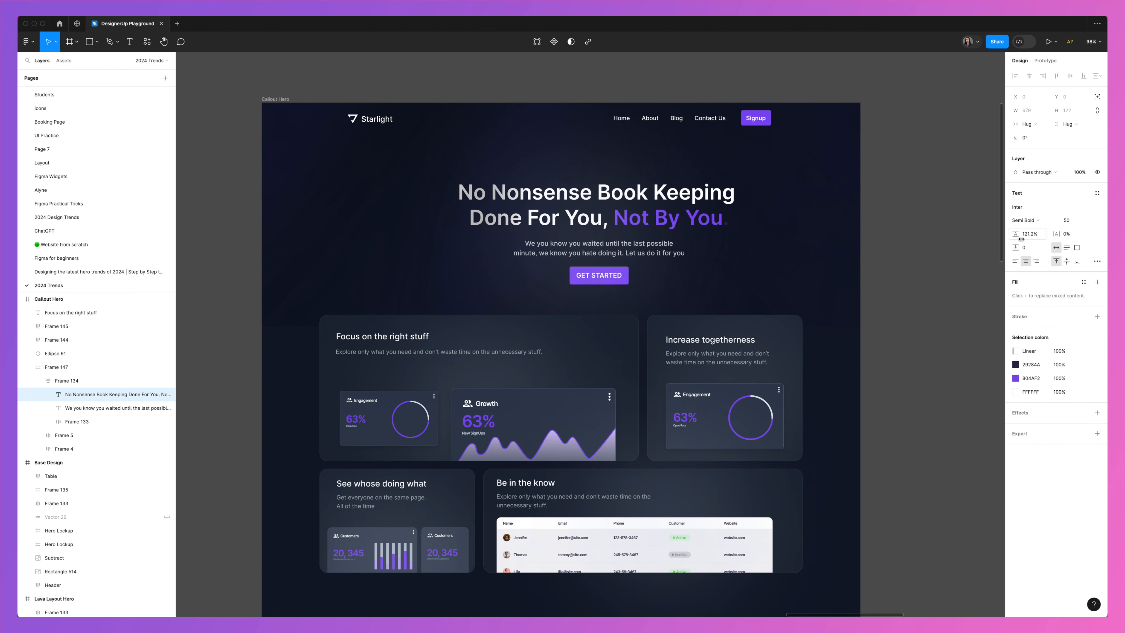
left_click(1015, 261)
- Remove auto layout from the heading lockup, Frame 134, and move it to X 219, Y 184
left_click(66, 381)
right_click(69, 380)
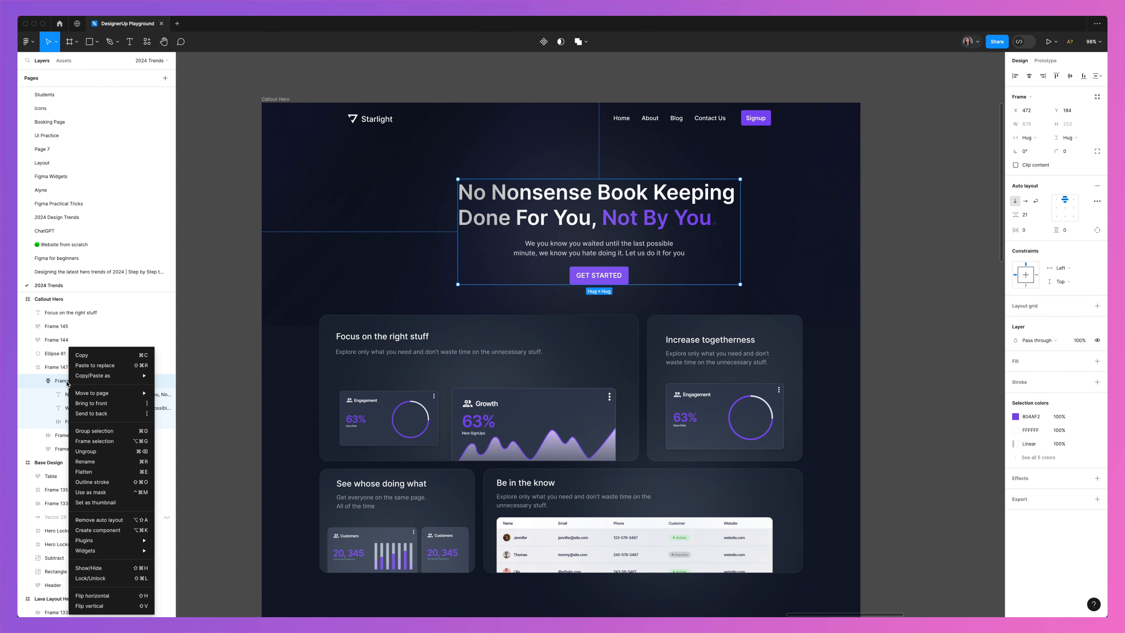
left_click(99, 519)
left_click_drag(555, 219, 449, 218)
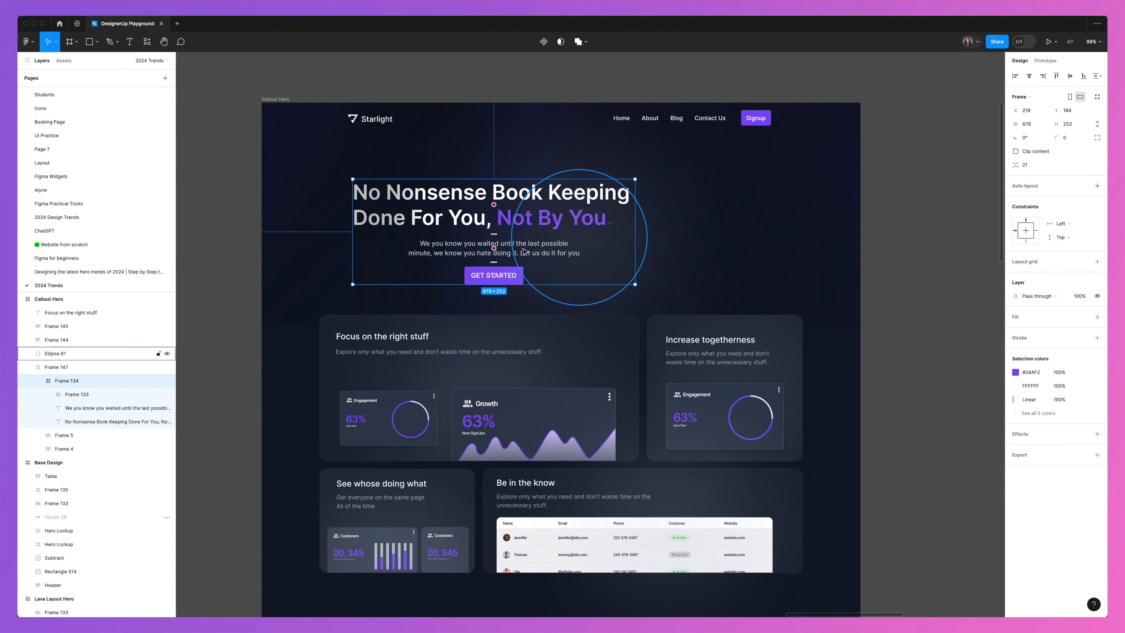
- Left-align the description beneath the heading and move the GET STARTED button out of the hero onto the empty canvas beside it
left_click(456, 257)
left_click(456, 257)
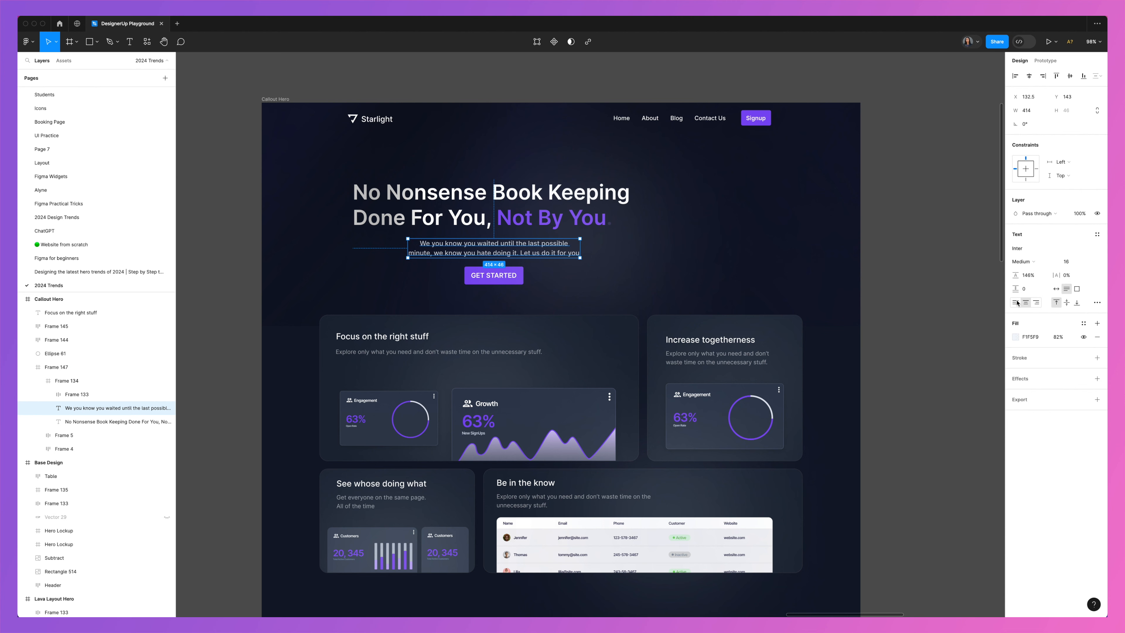
left_click_drag(537, 254, 955, 272)
left_click_drag(955, 272, 968, 274)
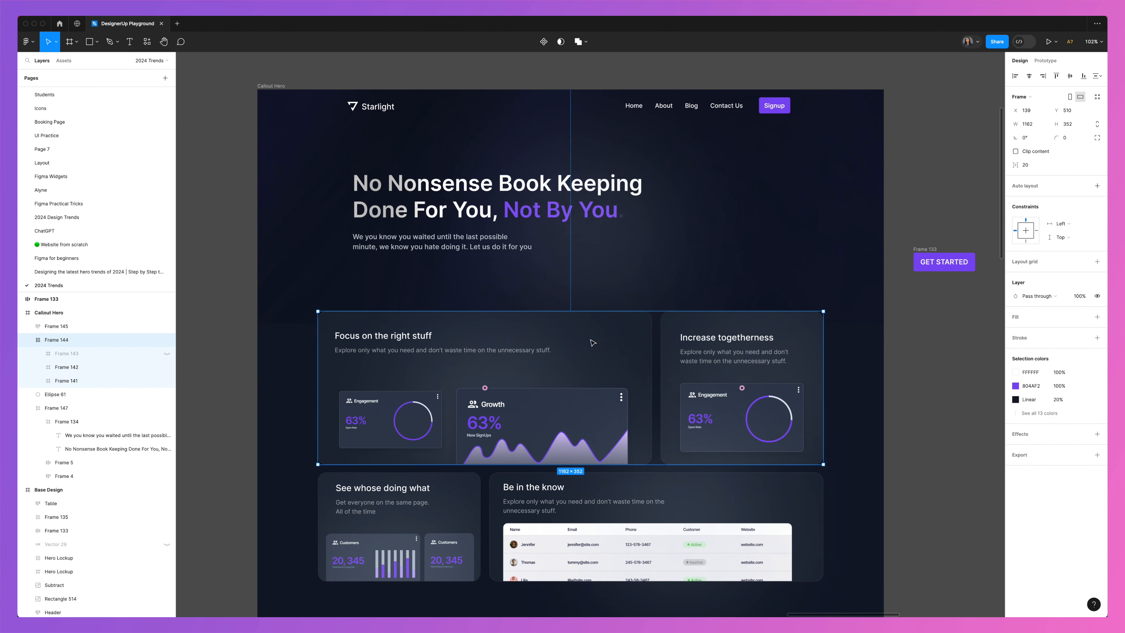
- Move the upper card row to X 188, Y 437 and extend the background frame, Frame 147, downward to contain the full cards
left_click_drag(583, 343, 608, 312)
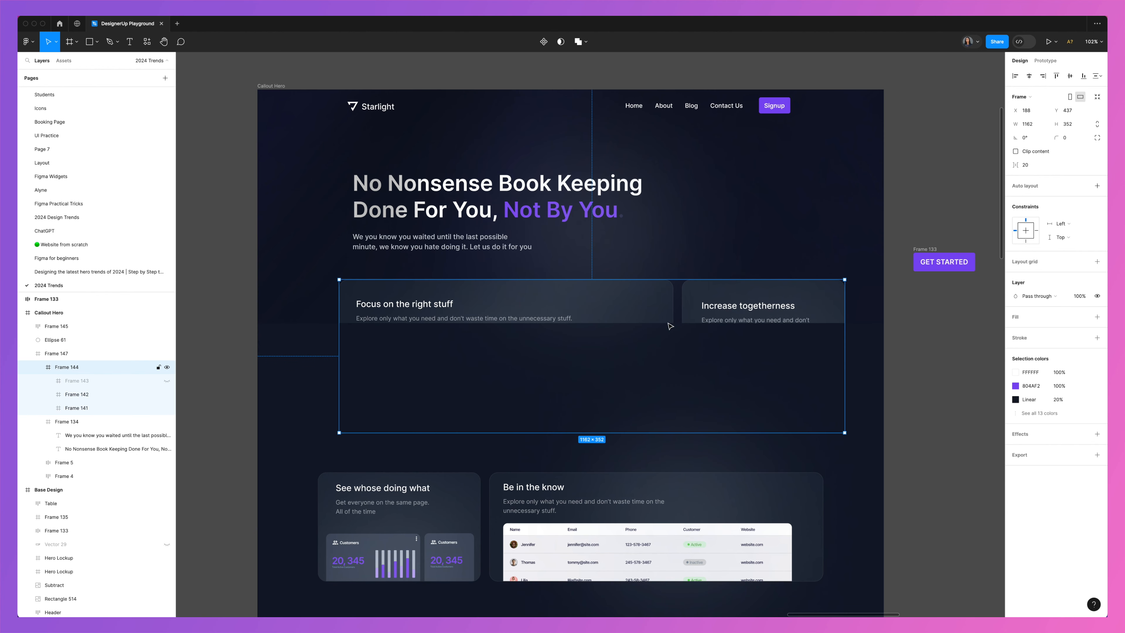
left_click(856, 267)
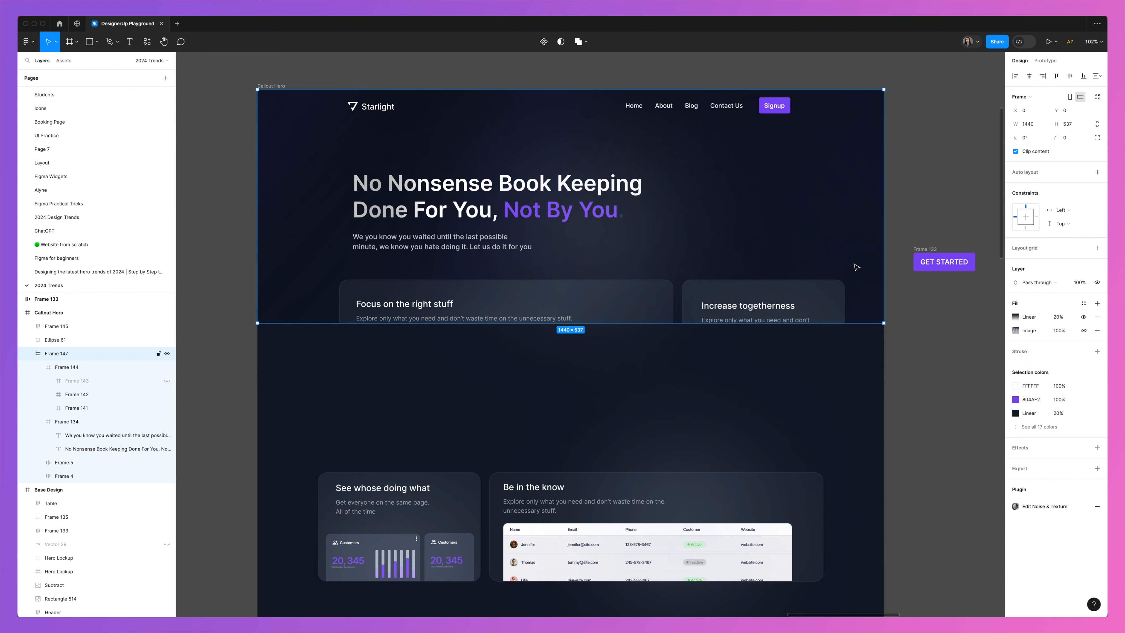
left_click_drag(835, 323, 823, 267)
- Shorten the Increase togetherness card from its top edge to a height of 238
left_click(735, 398)
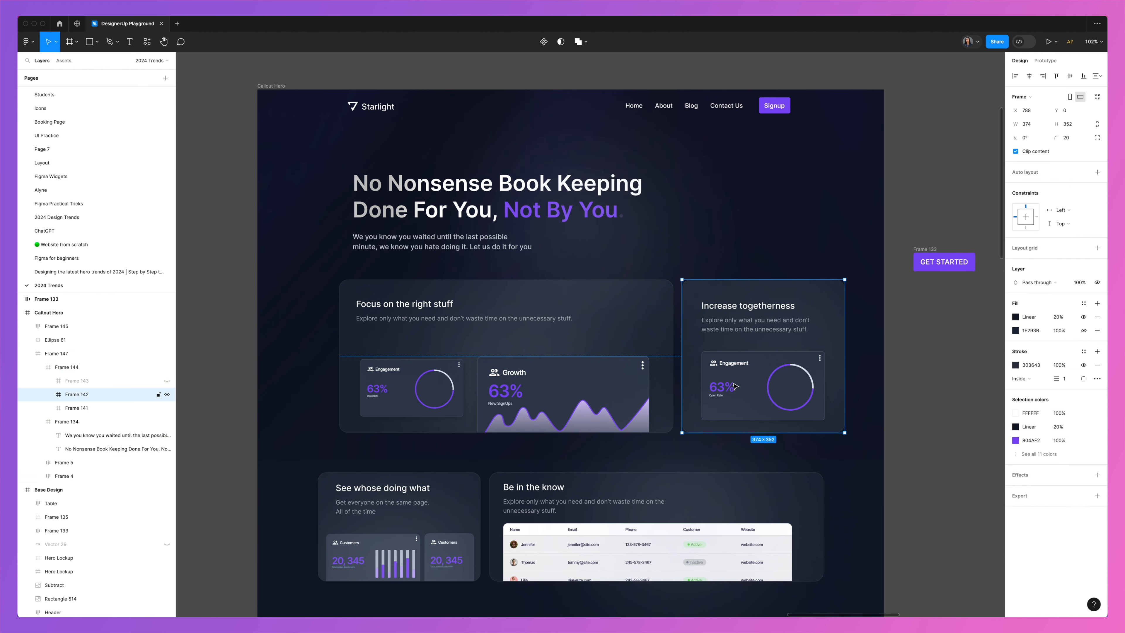
scroll(735, 390, "down", 1)
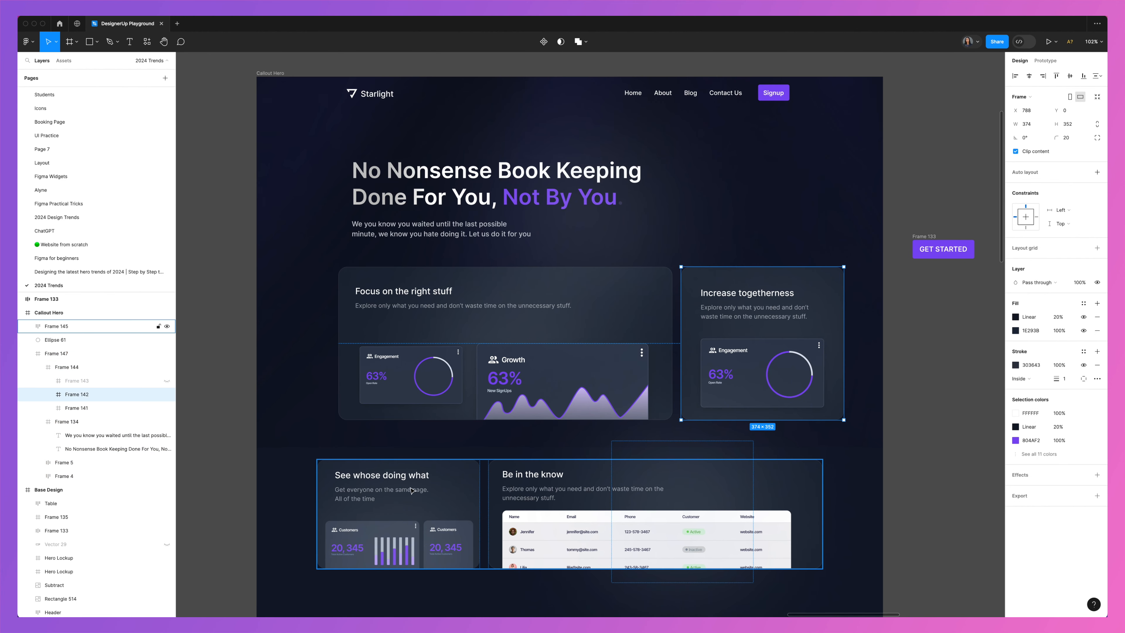
left_click_drag(758, 267, 757, 316)
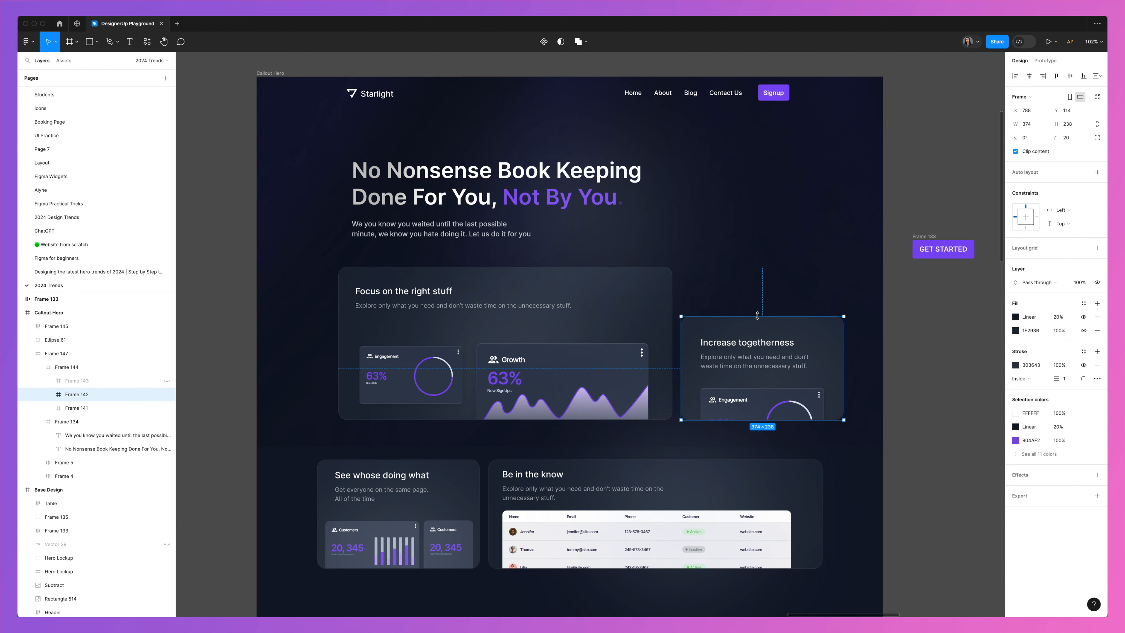
left_click(899, 416)
- Shift the Increase togetherness text and Engagement widget up inside the card, and place the GET STARTED button above the card at X 1014
left_click(775, 395)
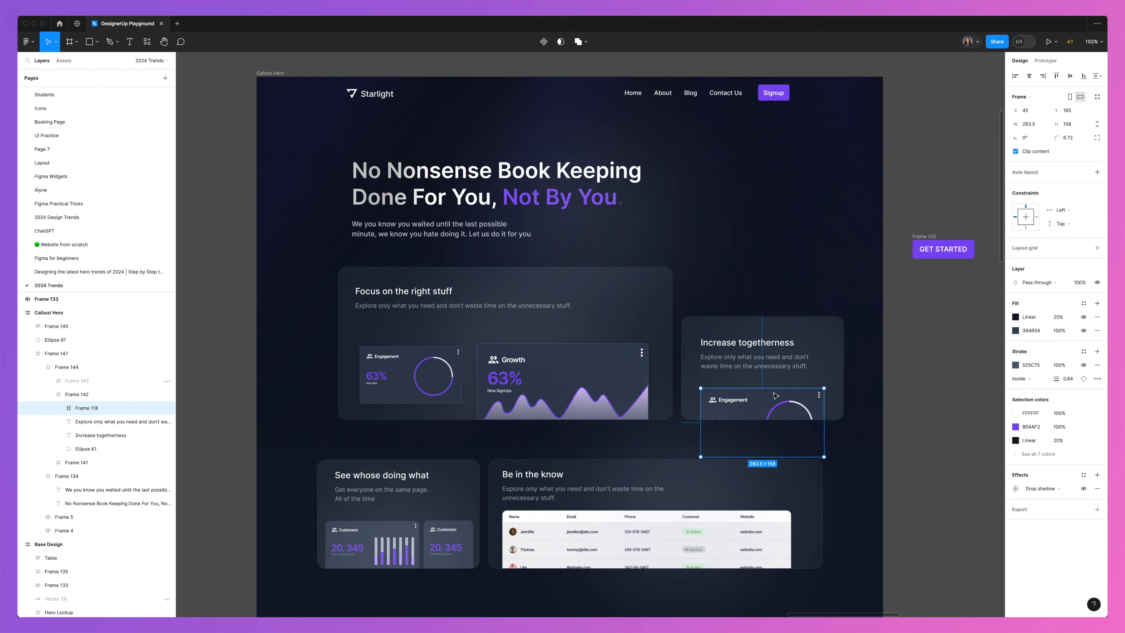
left_click(752, 344)
left_click(754, 364, "shift")
left_click_drag(753, 364, 754, 356)
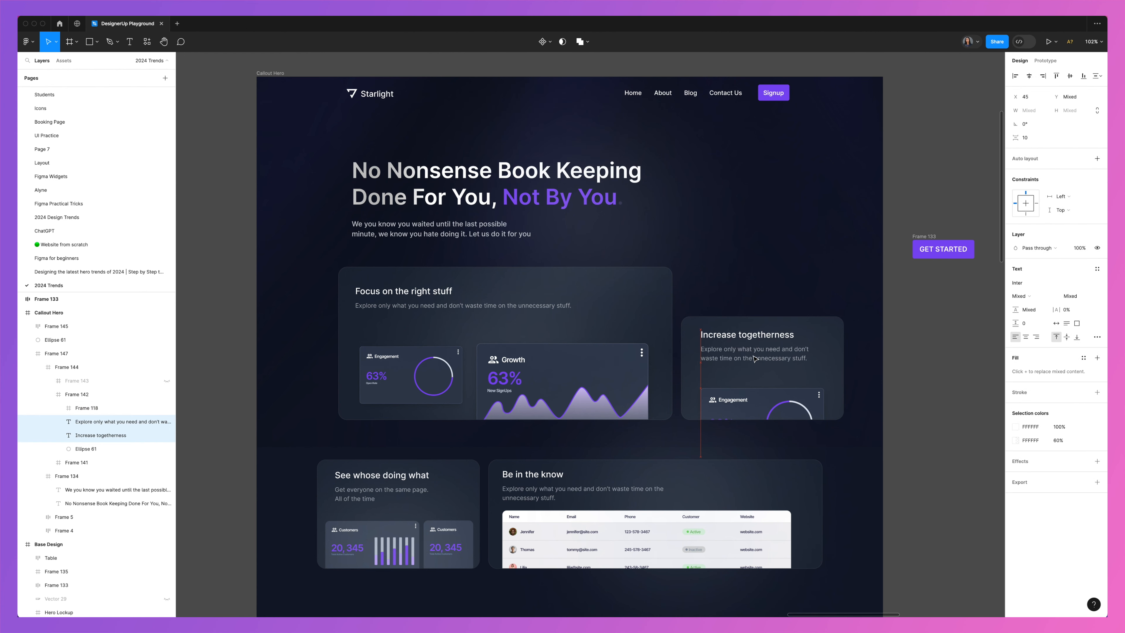
left_click_drag(762, 402, 763, 382)
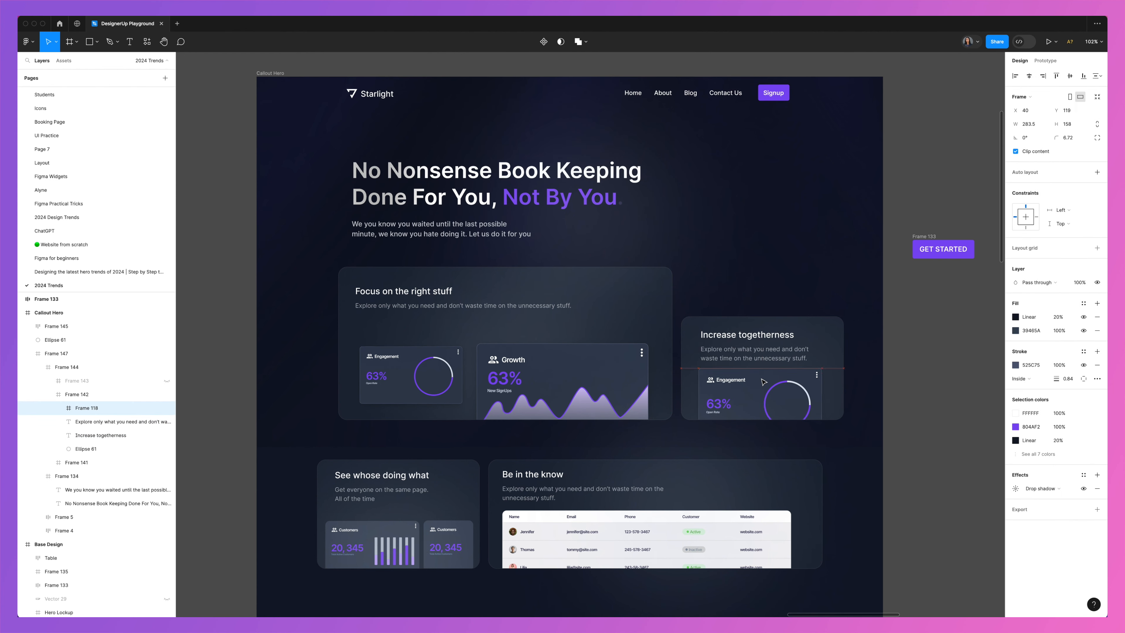
left_click_drag(930, 246, 796, 302)
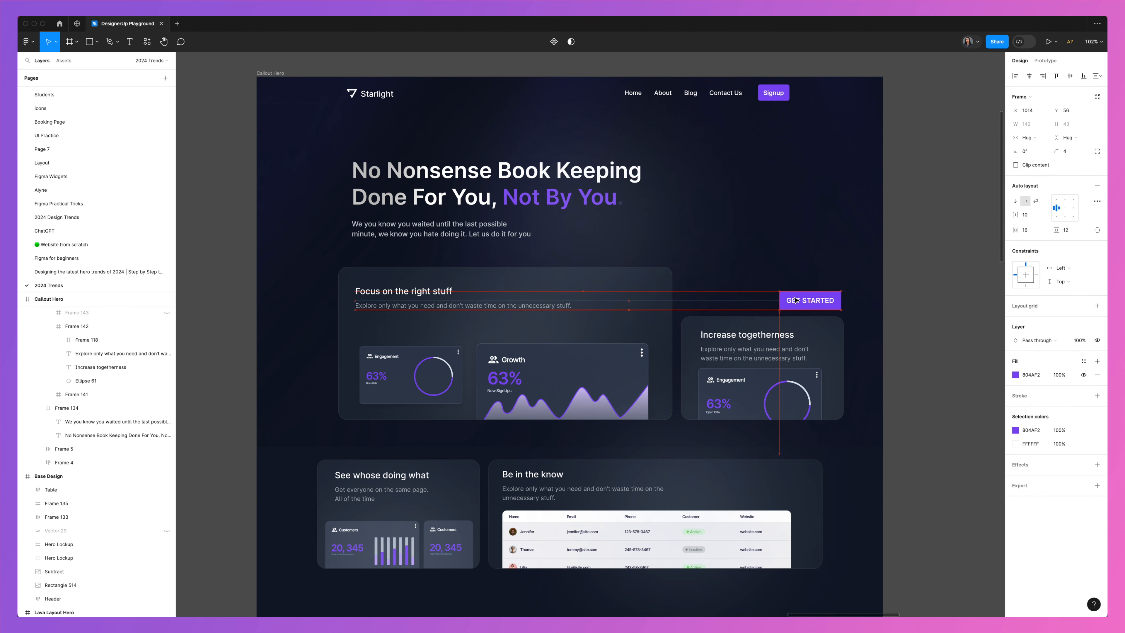
- Draw a 40 × 40 circle on the empty canvas beside the hero and duplicate it into a row of four
left_click(97, 41)
left_click(94, 93)
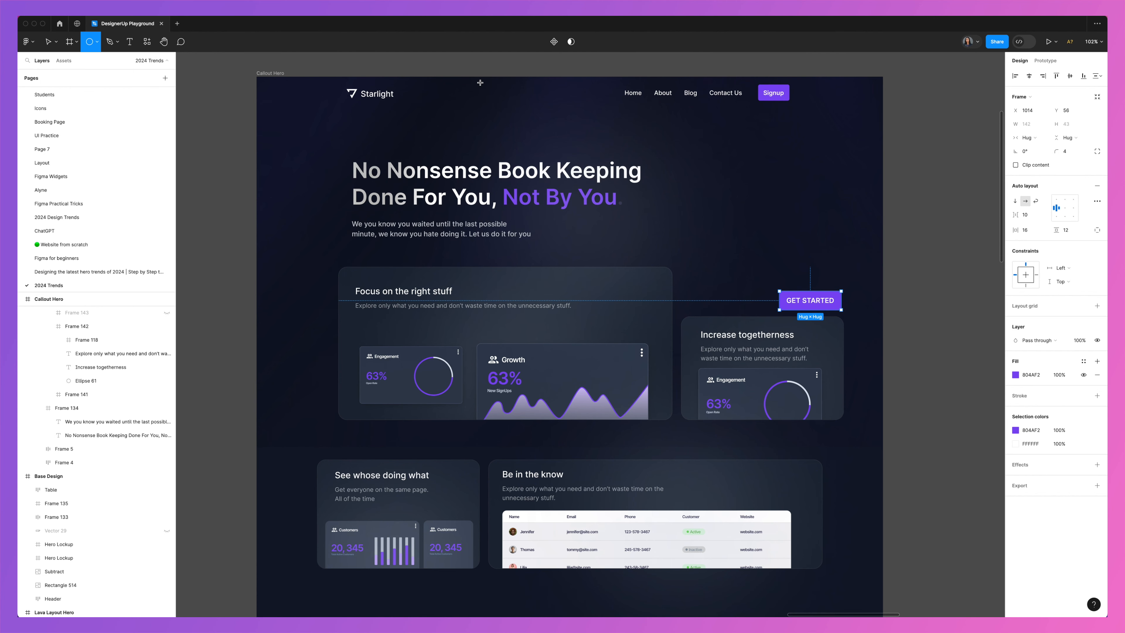
scroll(482, 83, "right", 10)
scroll(485, 84, "left", 5)
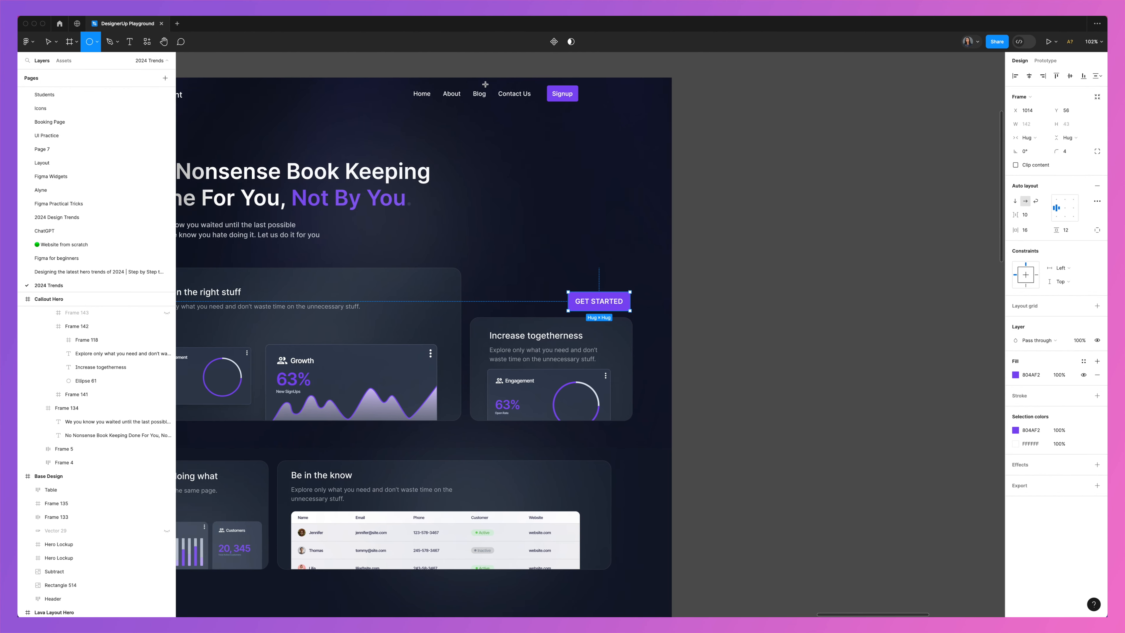
mouse_move(784, 271)
left_mouse_down()
mouse_move(801, 287)
mouse_move(859, 279)
mouse_move(766, 260)
left_mouse_up()
key("ctrl+d")
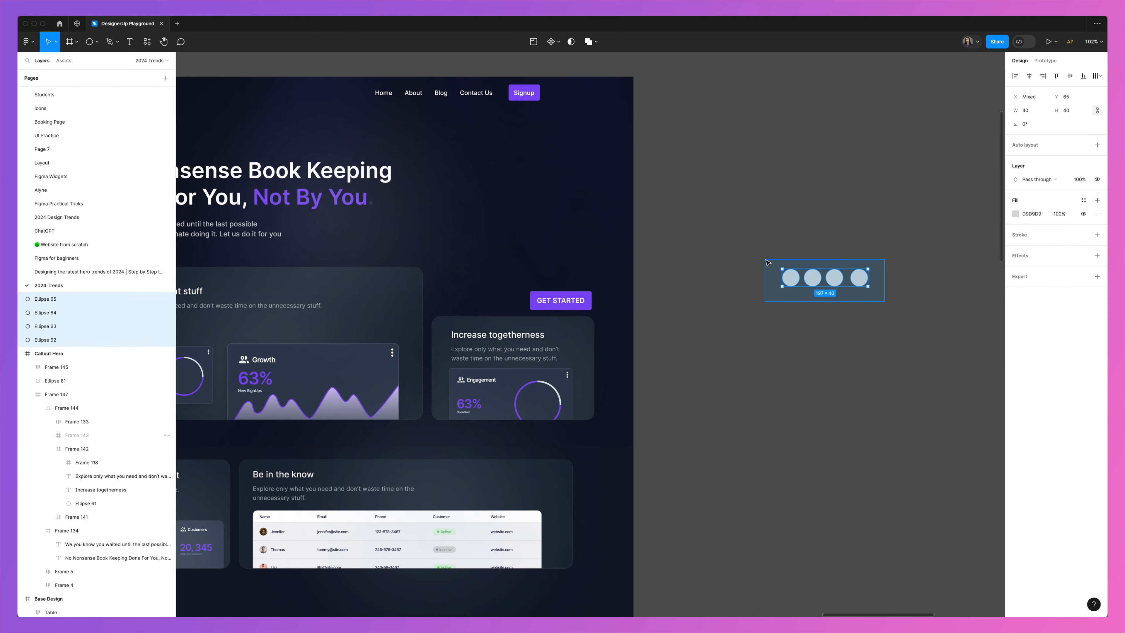
- Apply horizontal auto layout to the four circles with a spacing of 6
key("shift+a")
scroll(841, 266, "right", 1)
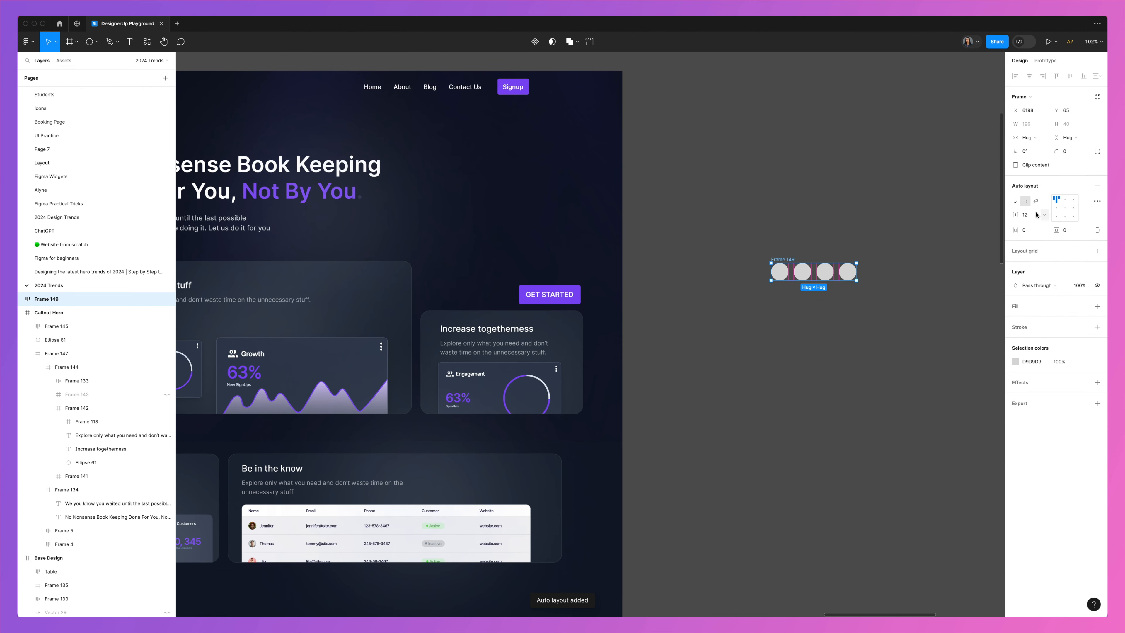
left_click(1026, 214)
type("6")
key("Return")
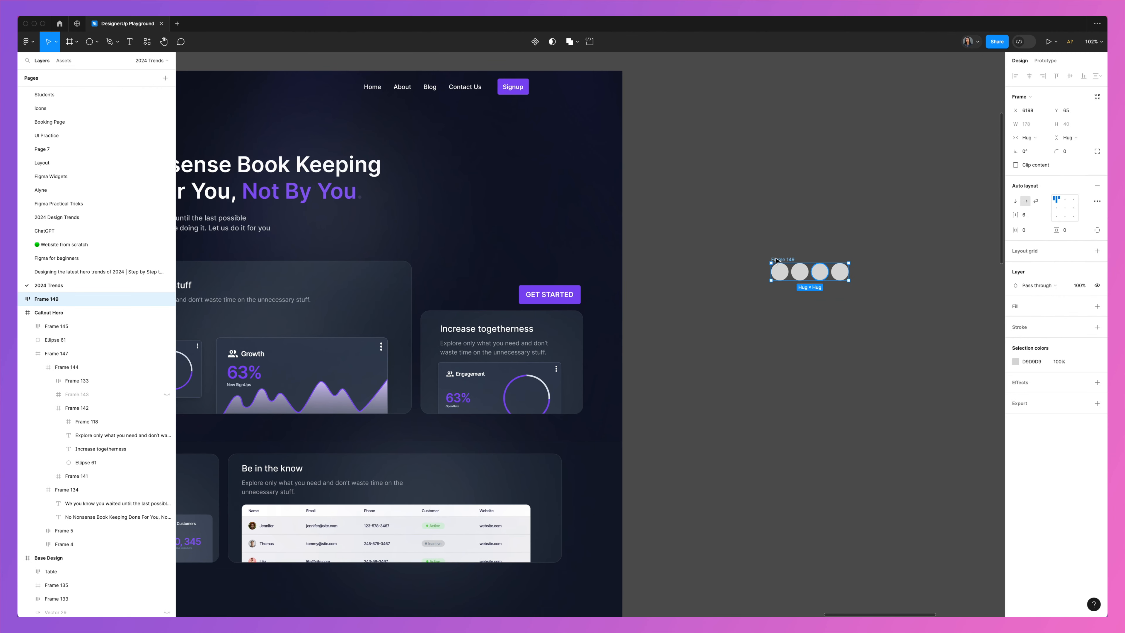
- Fill the four circles with random images from Content Reel's six-image Avatars set
key("Return")
scroll(560, 306, "right", 8)
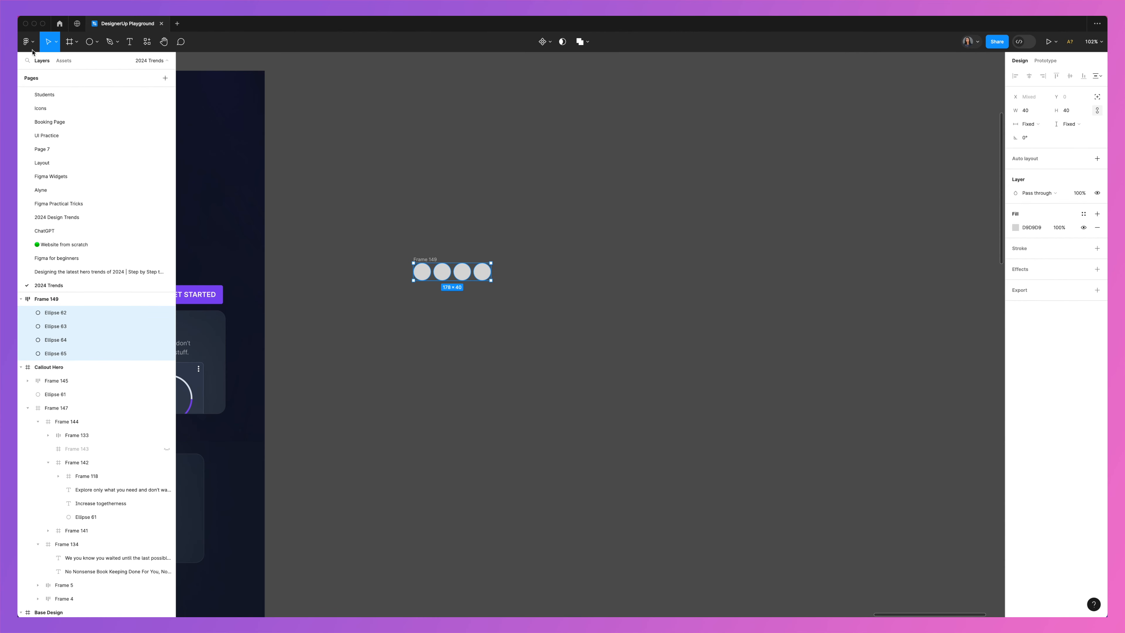
left_click(26, 42)
mouse_move(53, 157)
left_click(133, 169)
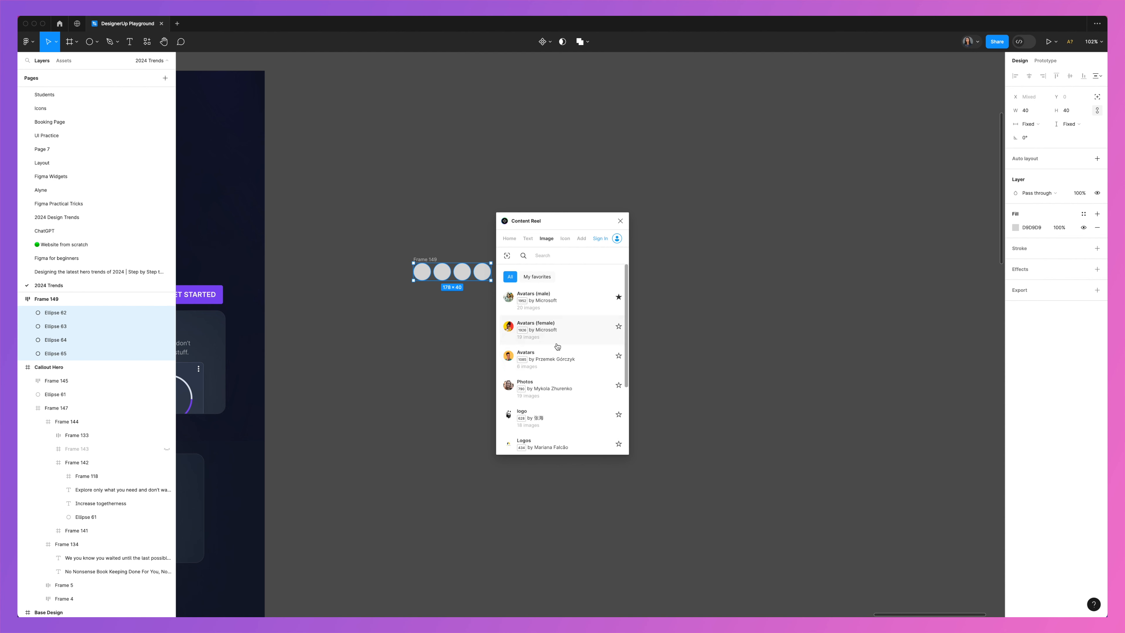
left_click(556, 357)
left_click(601, 444)
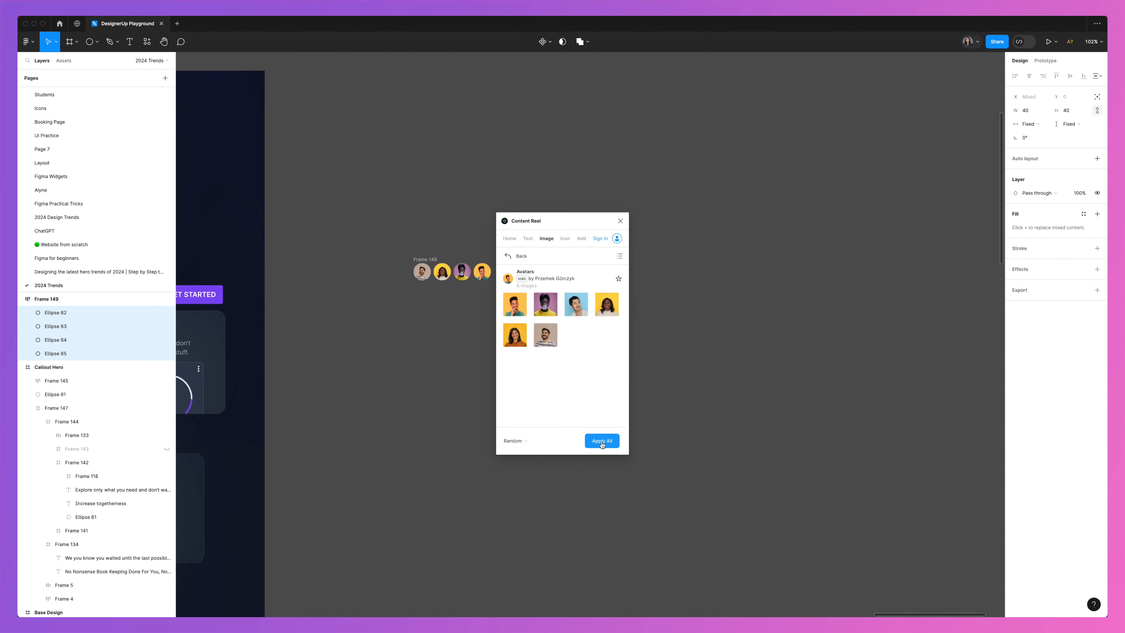
left_click(620, 221)
- Place the avatar row at X 800 above the Increase togetherness card, in line with the GET STARTED button
scroll(717, 242, "left", 10)
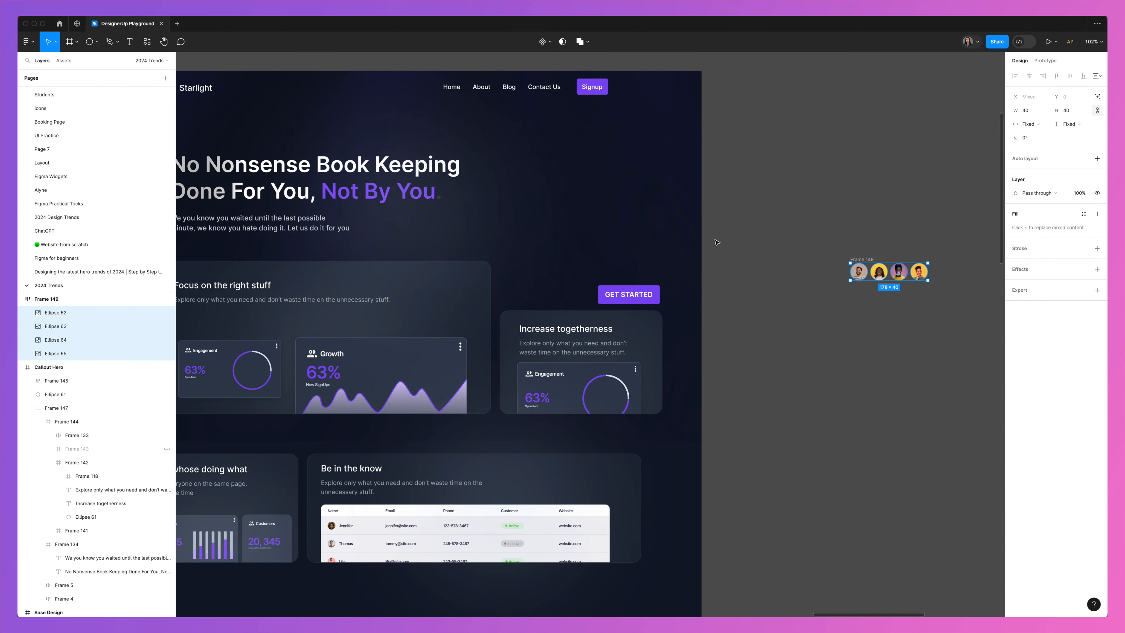
left_click_drag(857, 270, 512, 285)
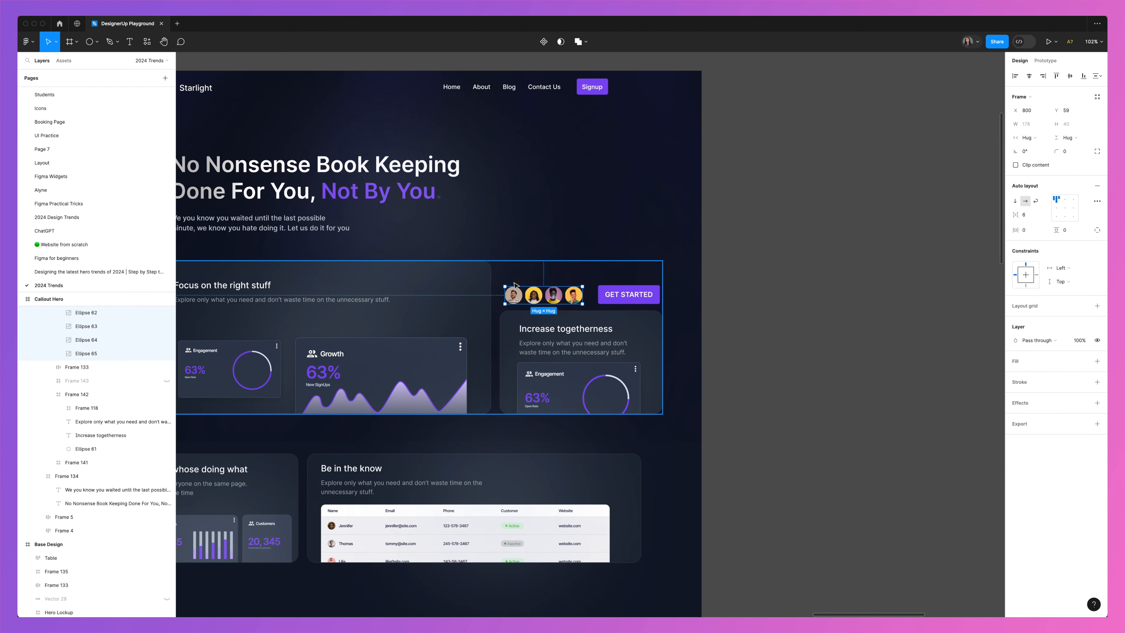
left_click(788, 228)
scroll(787, 229, "left", 1)
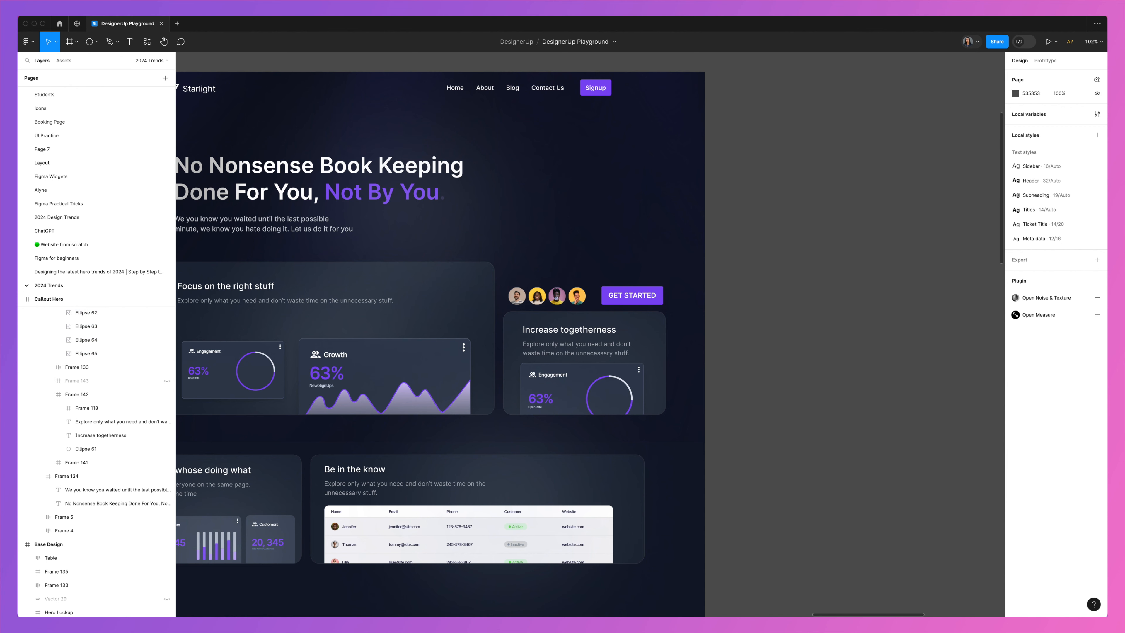
- Find and run the Iconify plugin
left_click(28, 42)
mouse_move(60, 161)
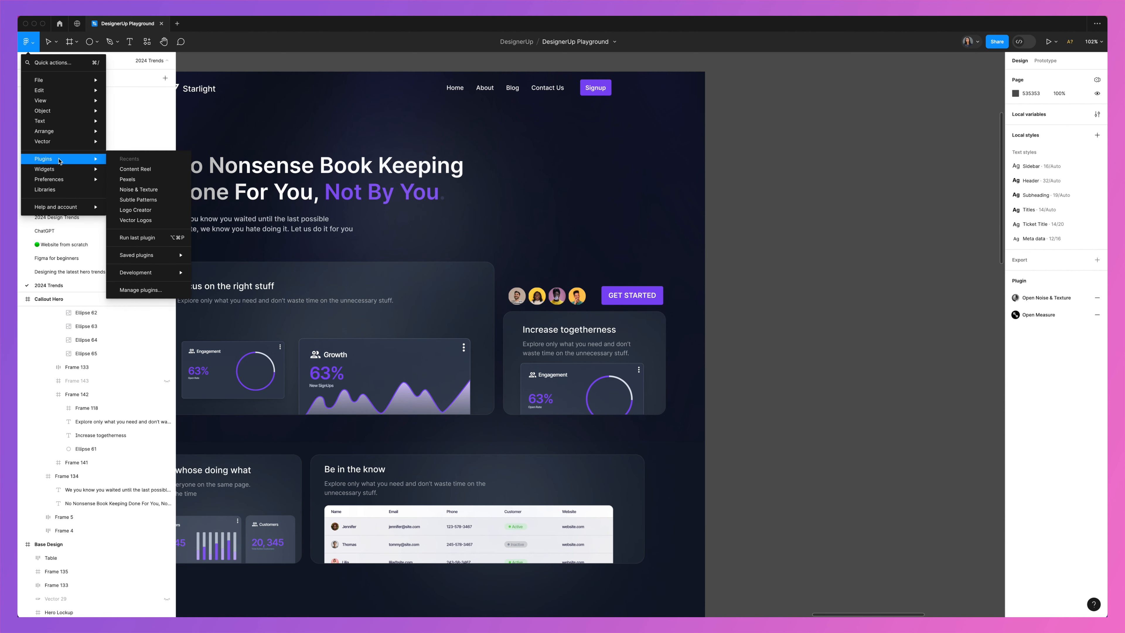
left_click(147, 41)
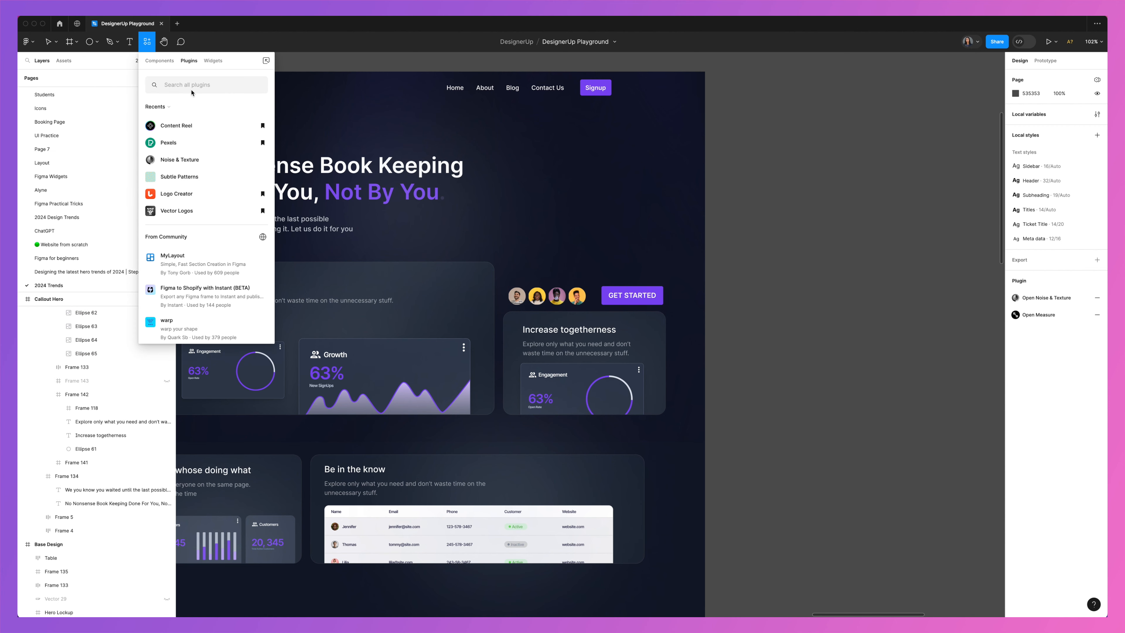
type("iconi")
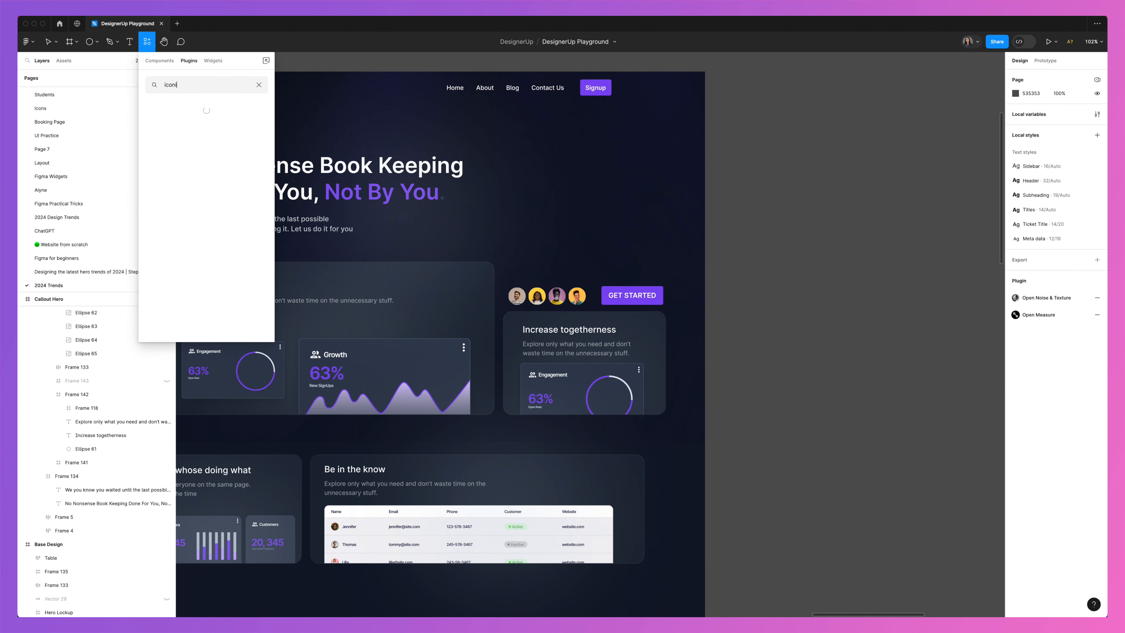
left_click(180, 119)
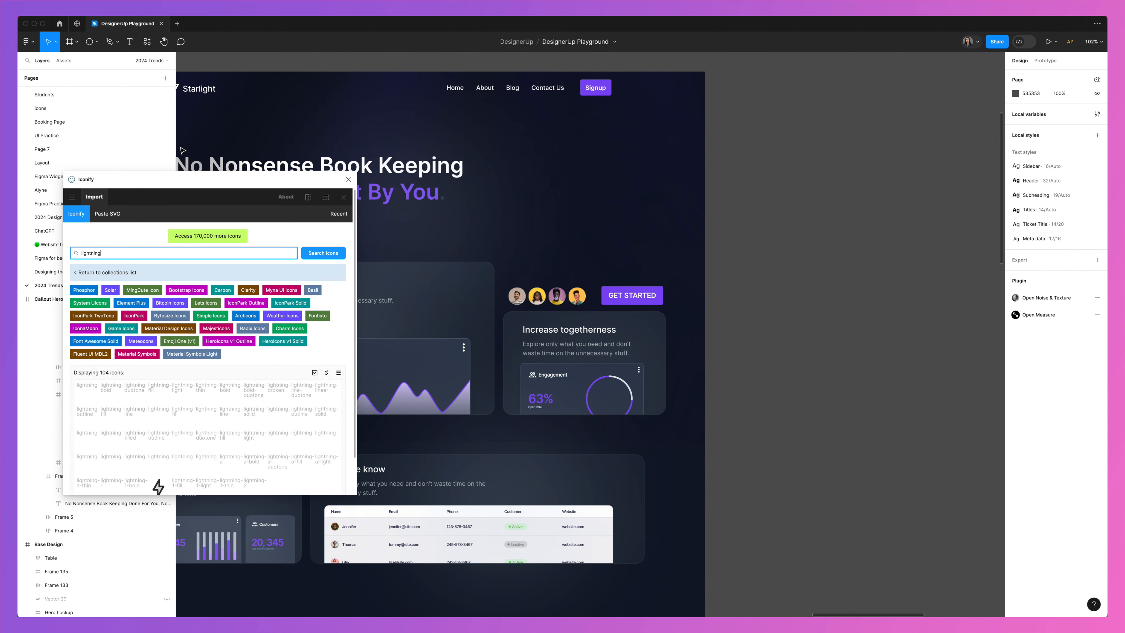
- Search Iconify for arrow icons and import the curved akar-icons:arrow-back icon
left_click(188, 247)
double_click(158, 253)
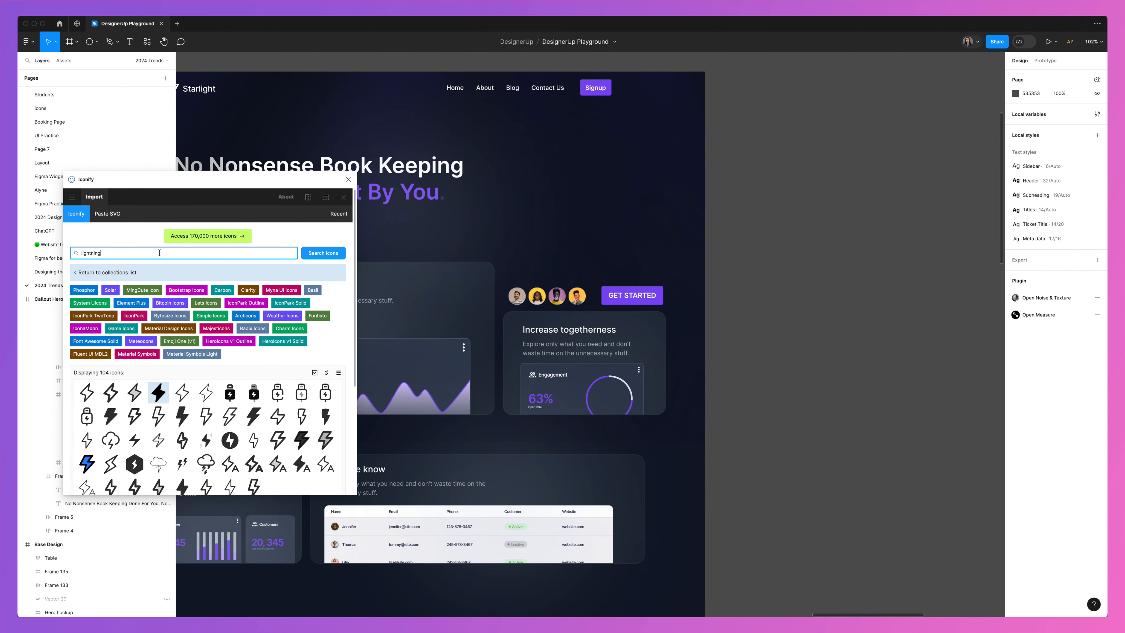
type("ar")
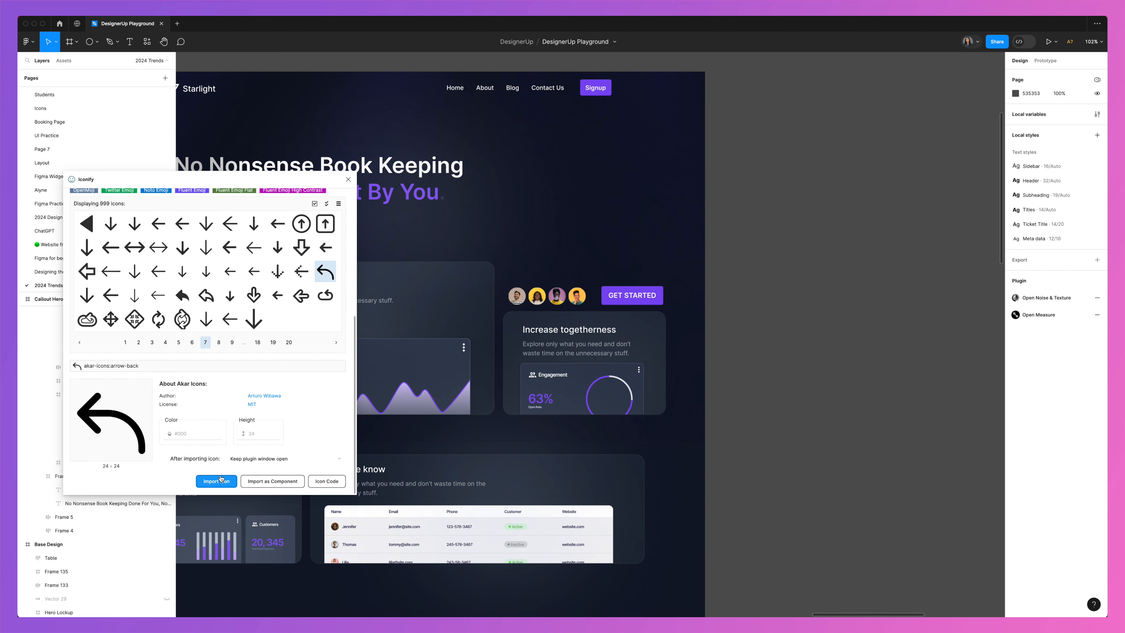
left_click(216, 481)
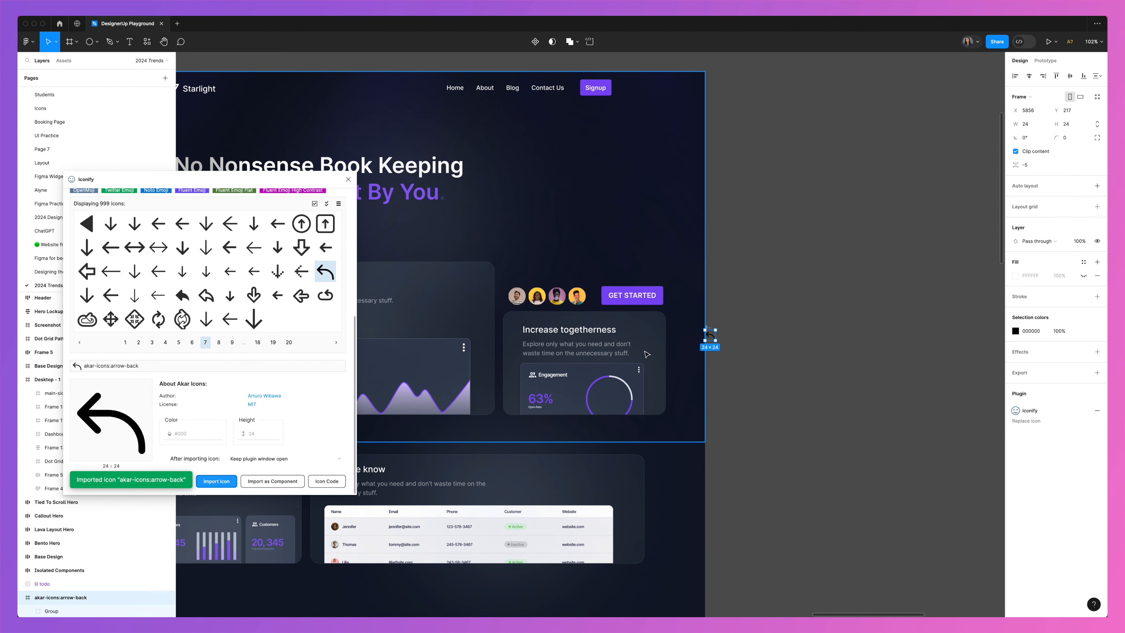
- Recolour the imported arrow to FBBF24 and move it just above the start of the avatar row, then close Iconify
left_click(1015, 331)
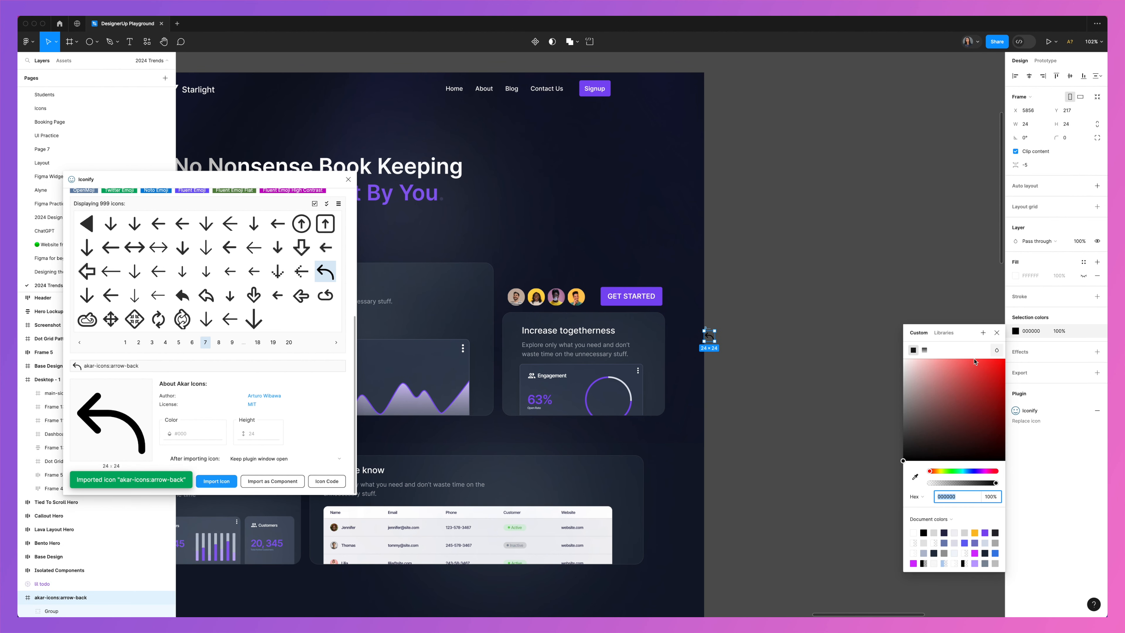
left_click(974, 533)
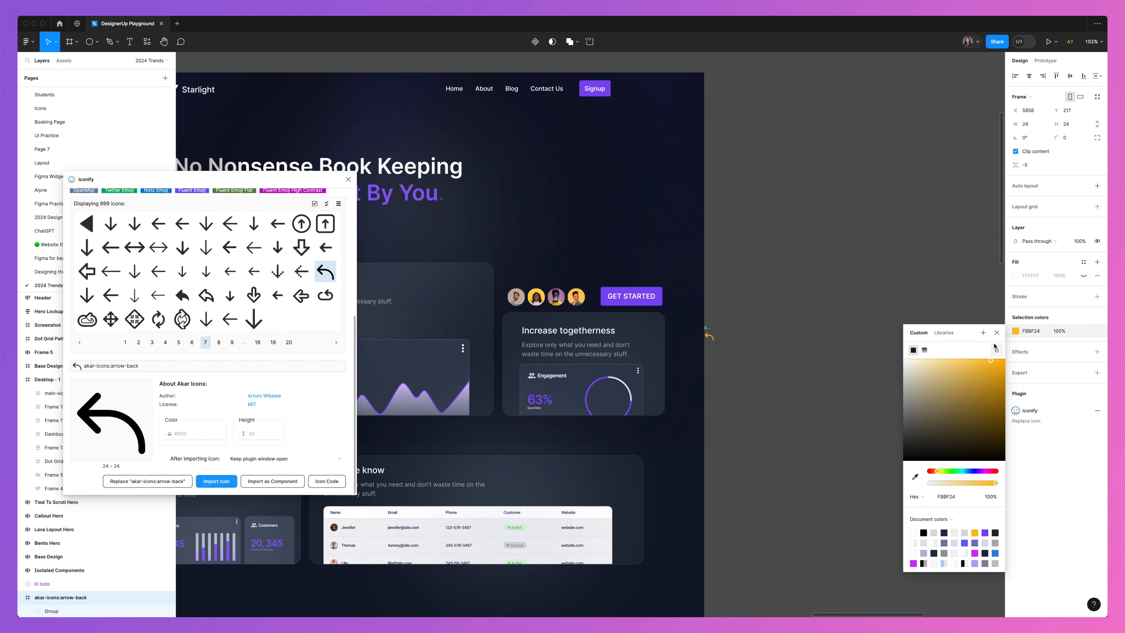
left_click(709, 338)
left_click_drag(708, 338, 513, 279)
left_click(348, 179)
left_click(842, 294)
- Add the text "10k Happy Users!" beside the arrow, above the avatar row
scroll(841, 294, "left", 4)
key("t")
left_click(634, 261)
type("10k Happy Users!")
key("Escape")
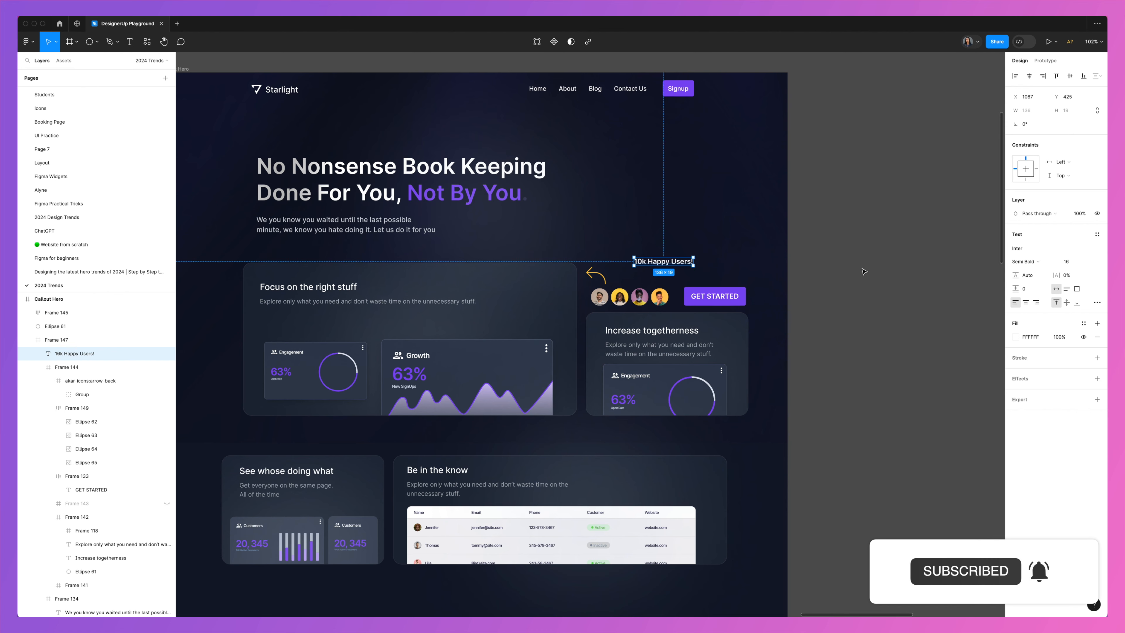
left_click_drag(675, 265, 650, 282)
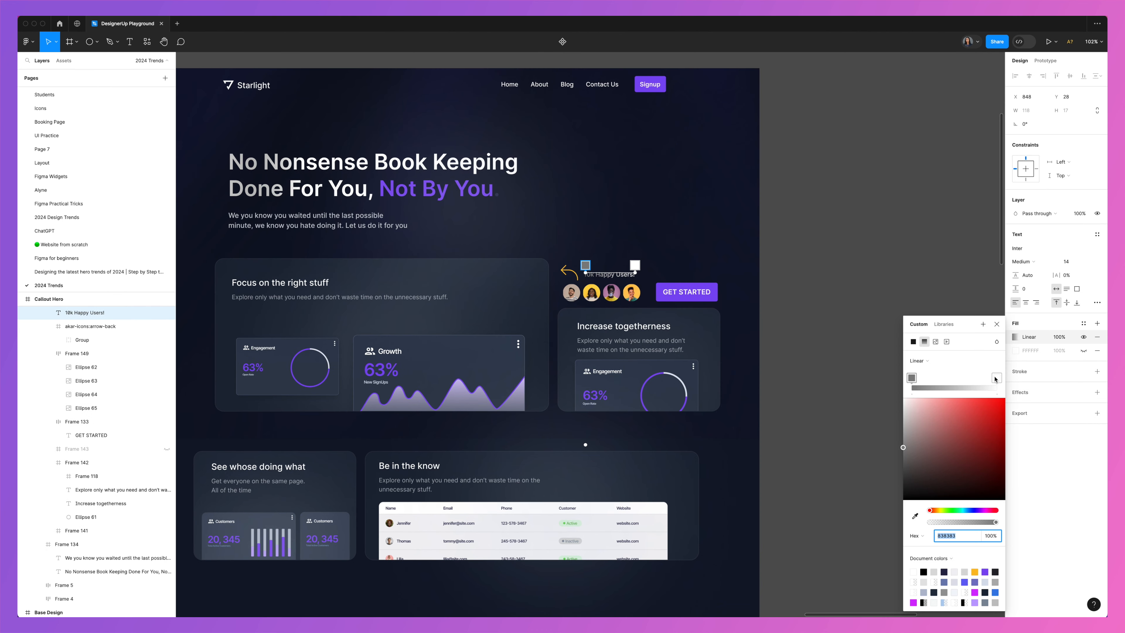
- Reverse the linear gradient on the "10k Happy Users!" text so it runs from white to 838383
left_click(934, 385)
left_click_drag(911, 378, 1014, 375)
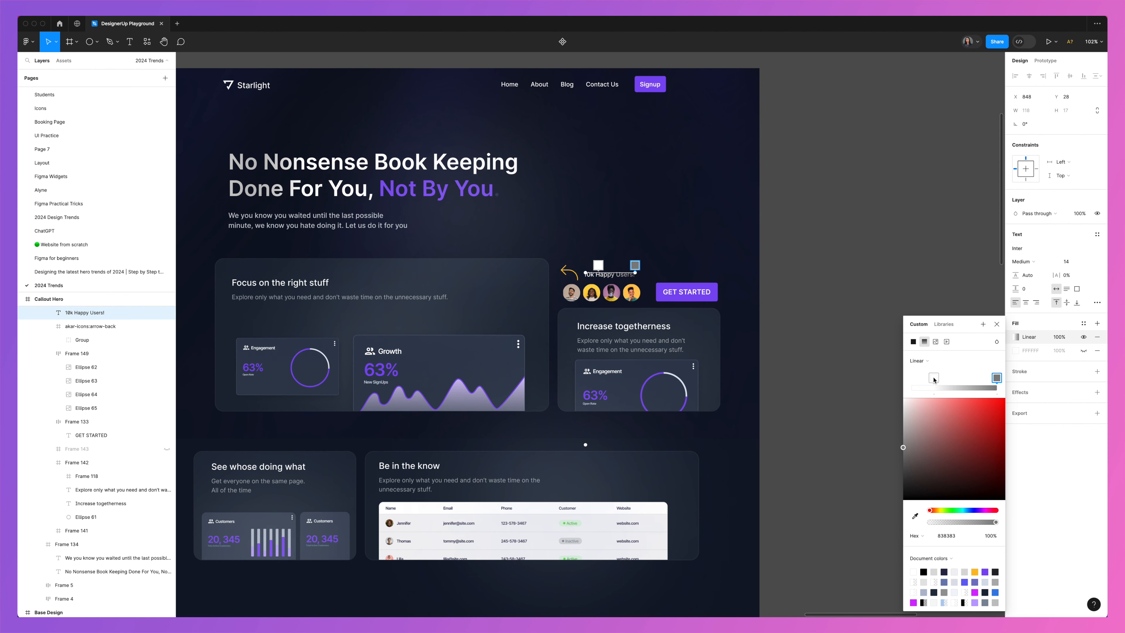
left_click_drag(934, 380, 858, 377)
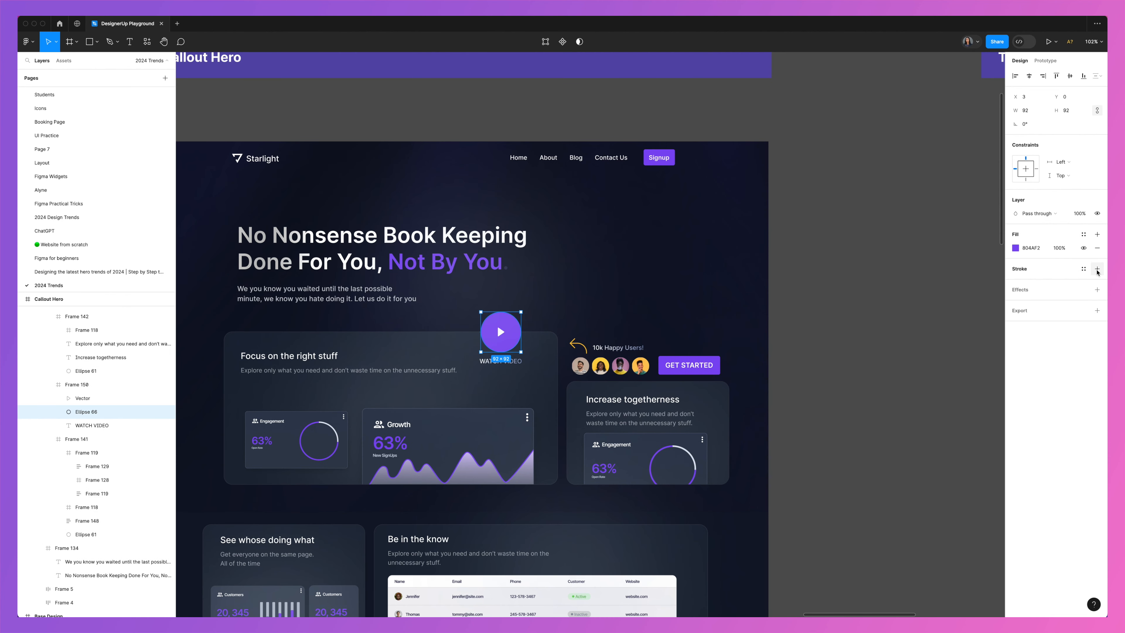
- Give the purple play circle an outside stroke of width 8, coloured 252F41 sampled from the Focus on the right stuff card
left_click(1097, 269)
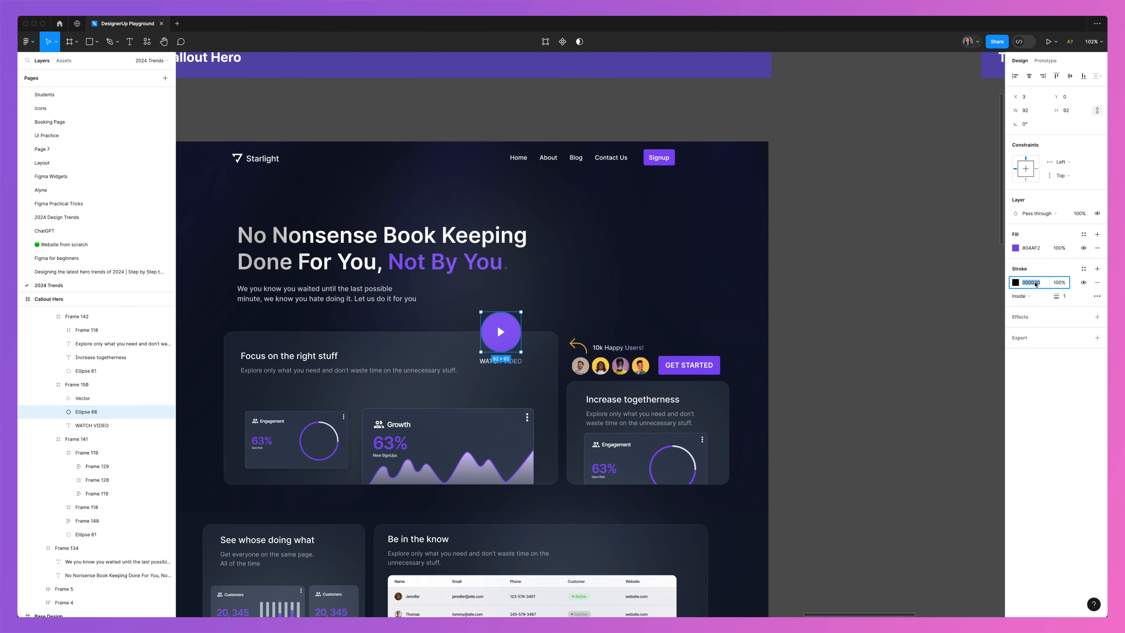
left_click(1016, 283)
key("i")
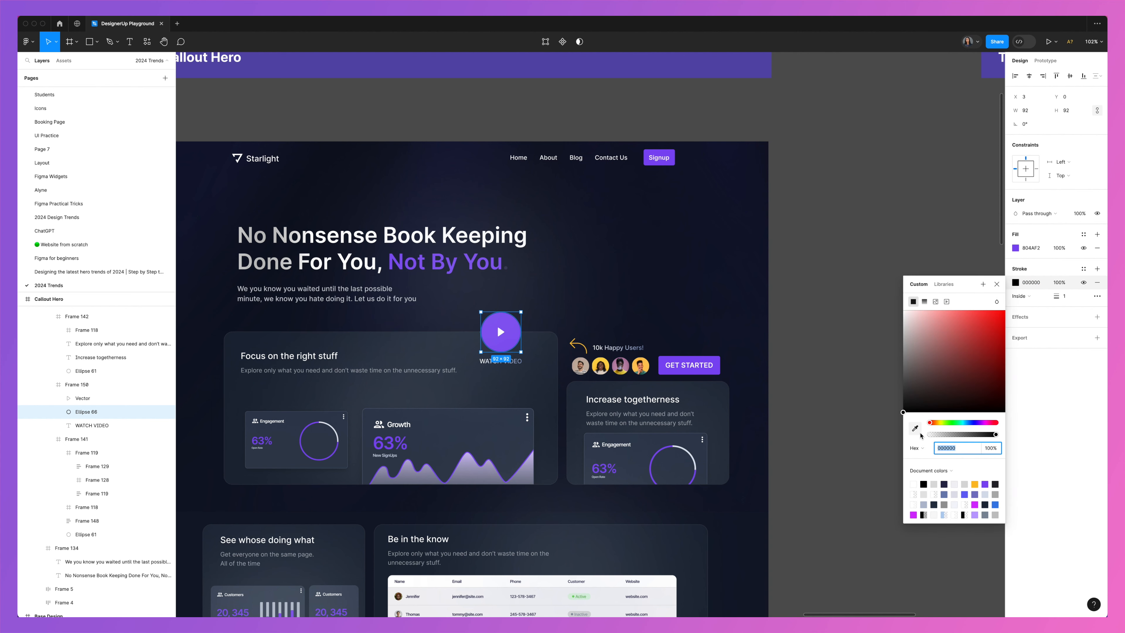
left_click(549, 366)
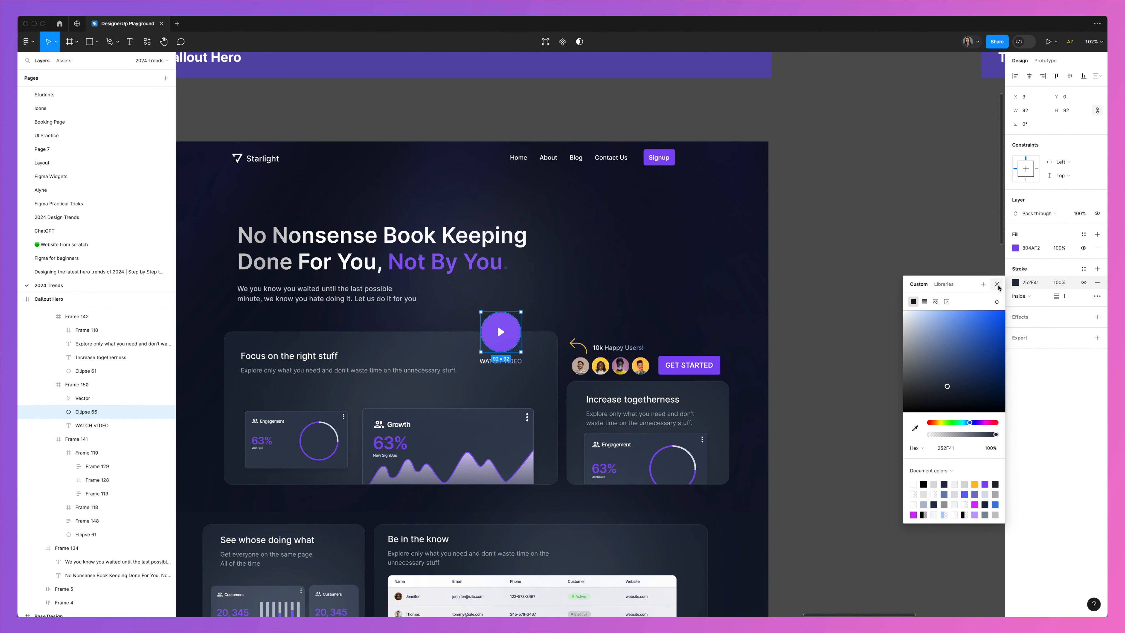
left_click(1080, 297)
left_click(1019, 296)
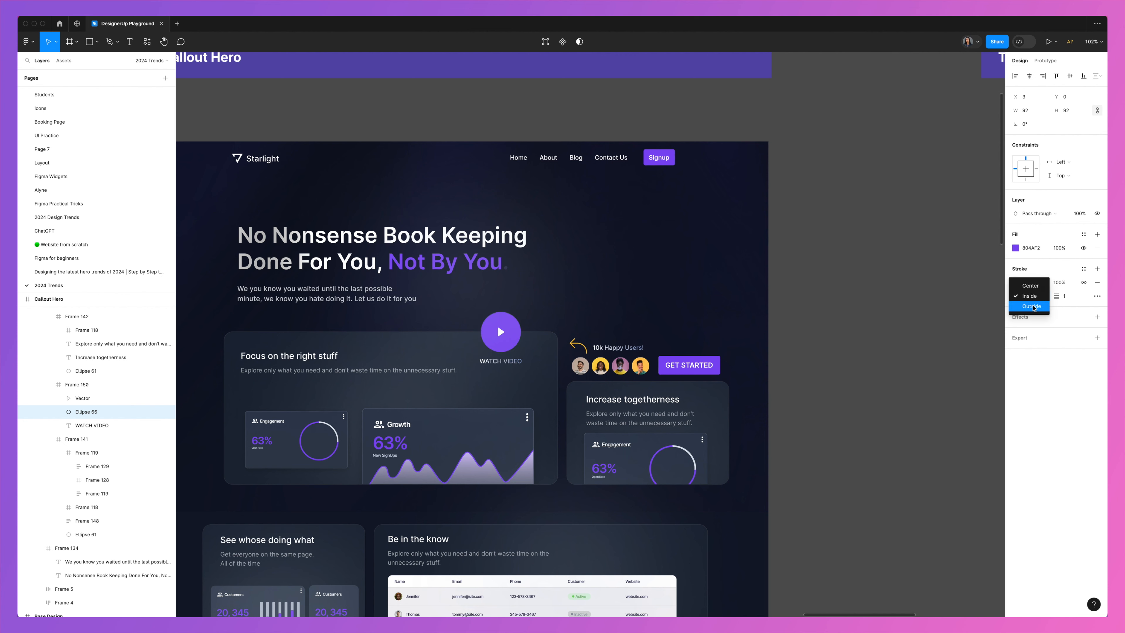
left_click(1023, 307)
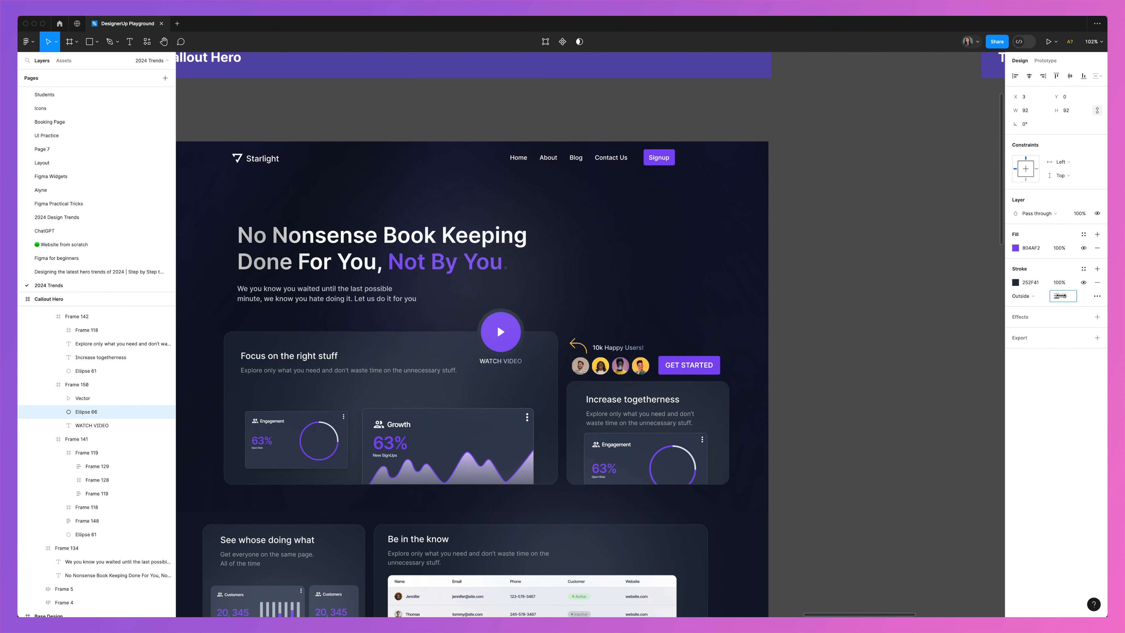
left_click_drag(1060, 295, 1061, 296)
- Resample the play circle's stroke colour as 10182B from the hero's dark background
left_click(1015, 282)
left_click(915, 428)
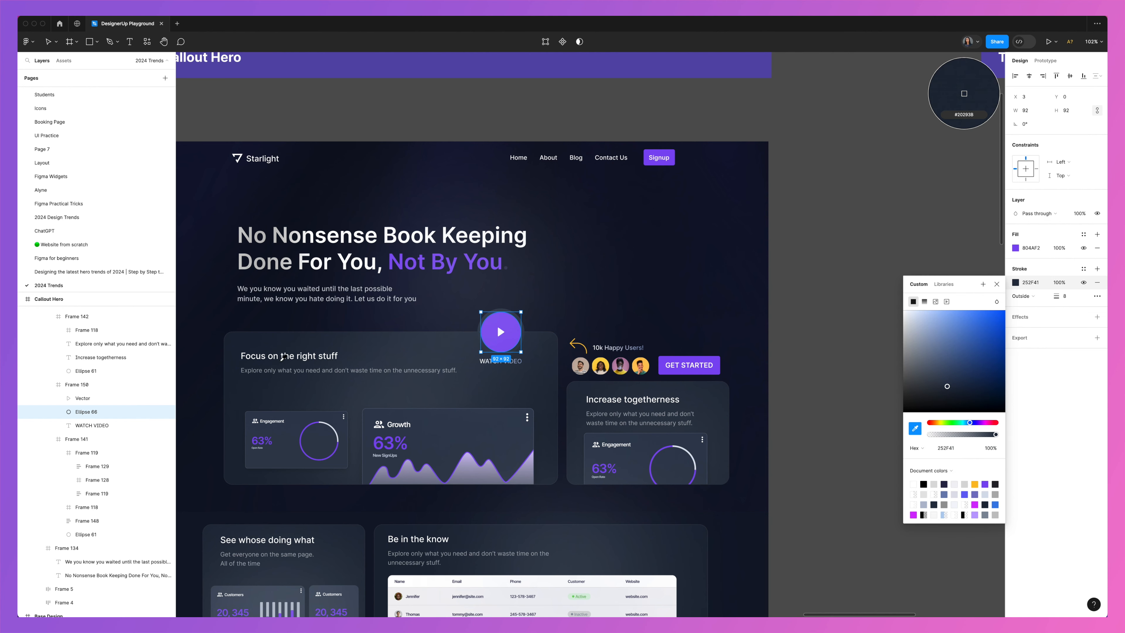
scroll(283, 354, "down", 10)
left_click(402, 187)
scroll(402, 187, "up", 11)
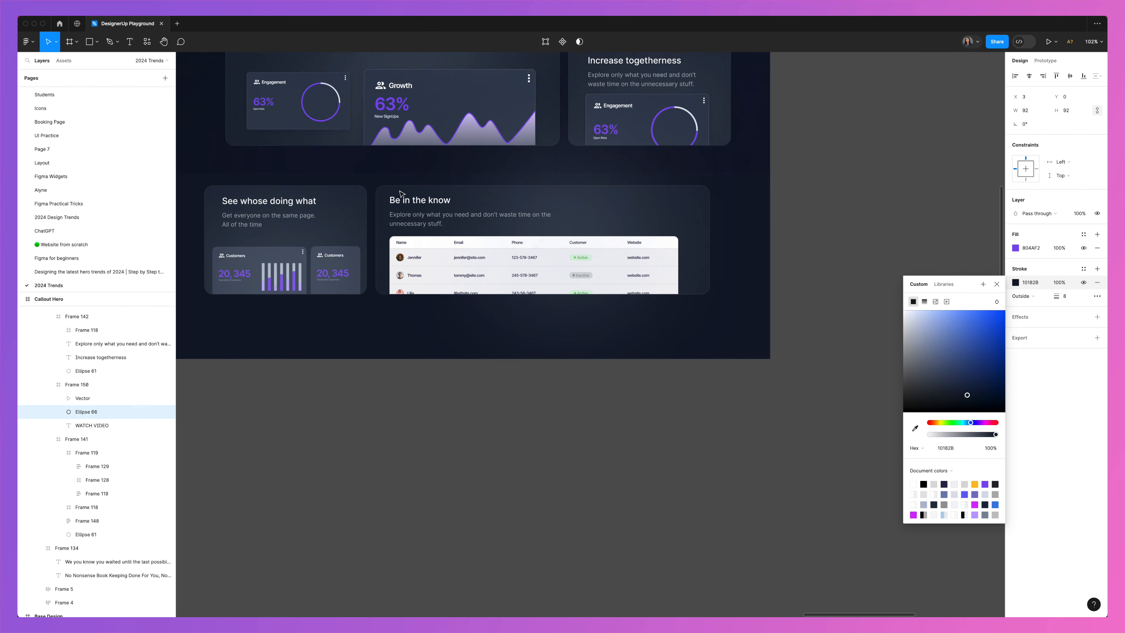
left_click(997, 284)
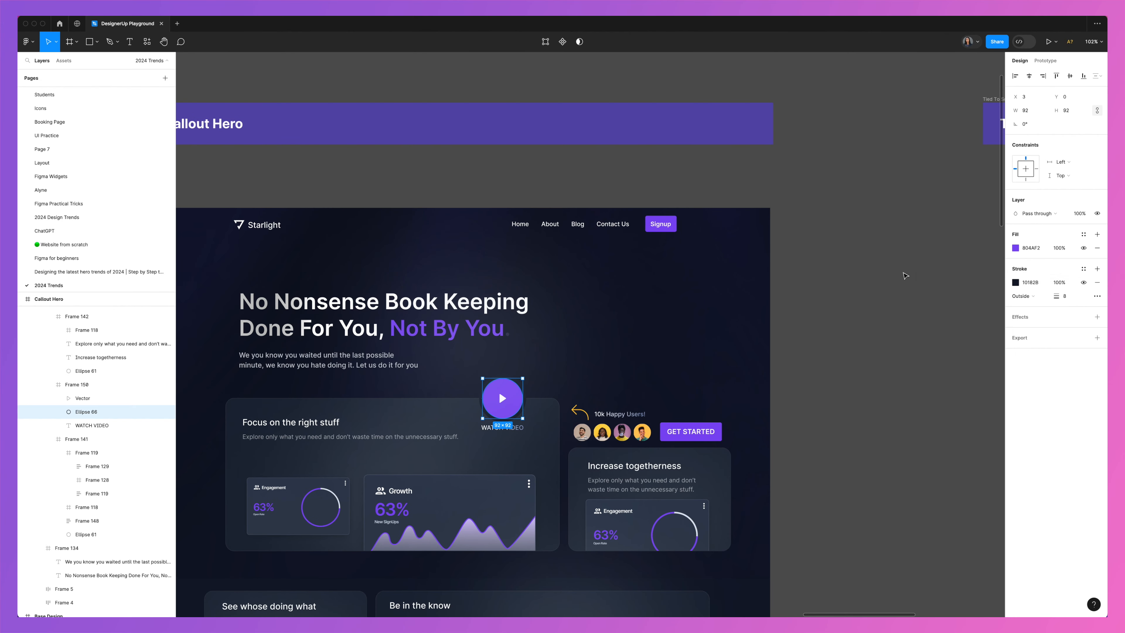
left_click(904, 275)
scroll(905, 274, "left", 1)
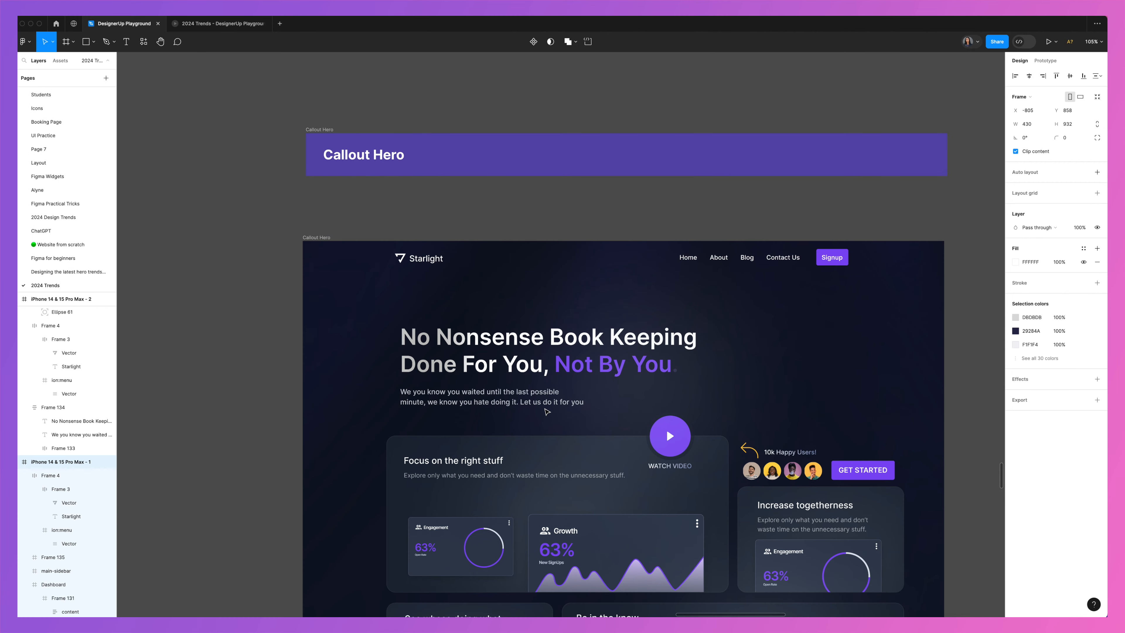
scroll(546, 410, "down", 3)
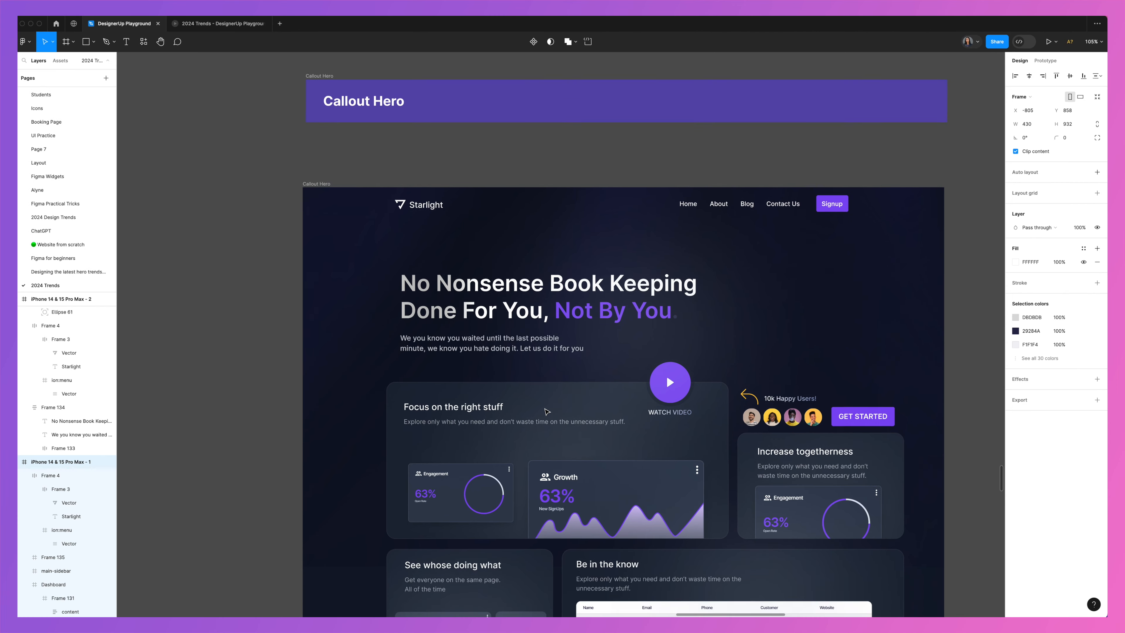
scroll(547, 411, "down", 15)
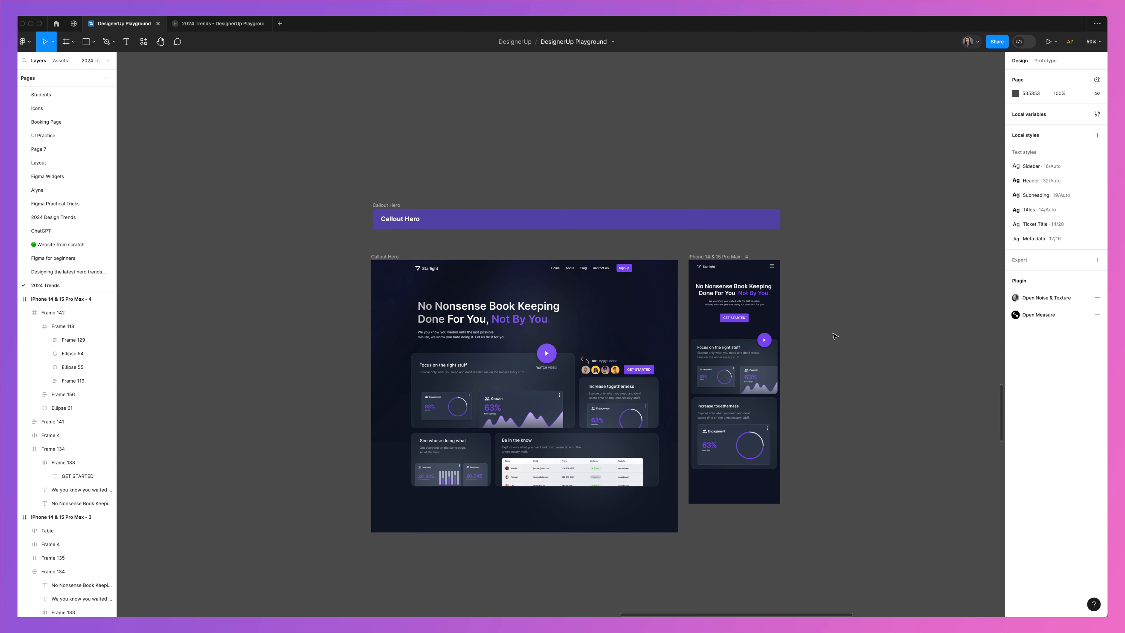
scroll(833, 334, "down", 2)
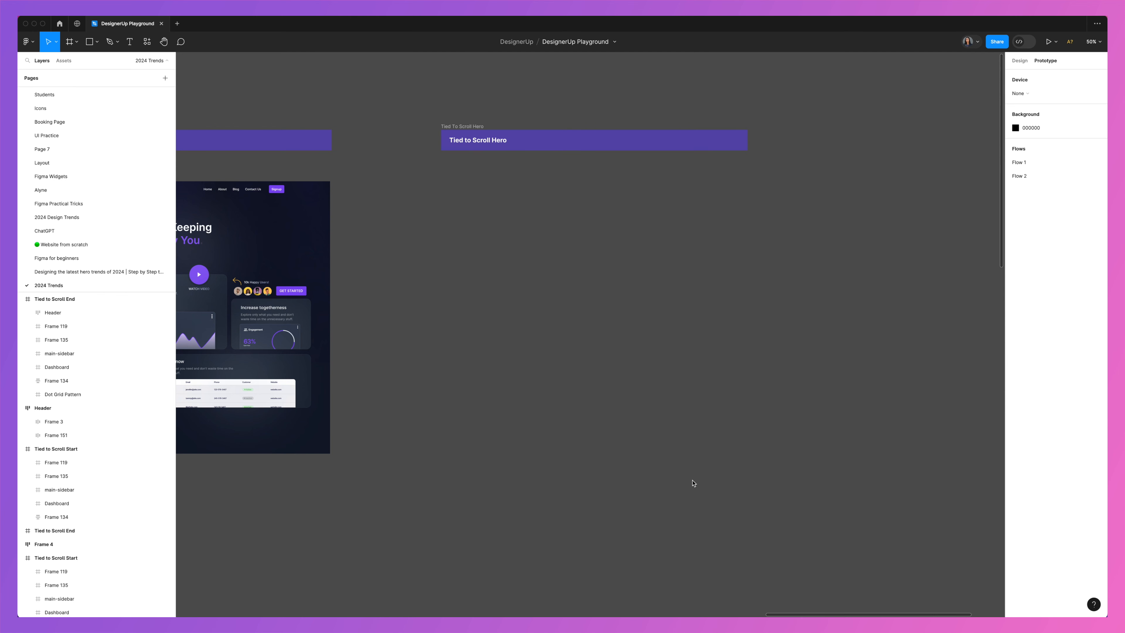
- Paste a copy of the Isolated Components hero frame below the Tied to Scroll Hero banner and name it "Tied to Scroll Start"
scroll(662, 427, "left", 20)
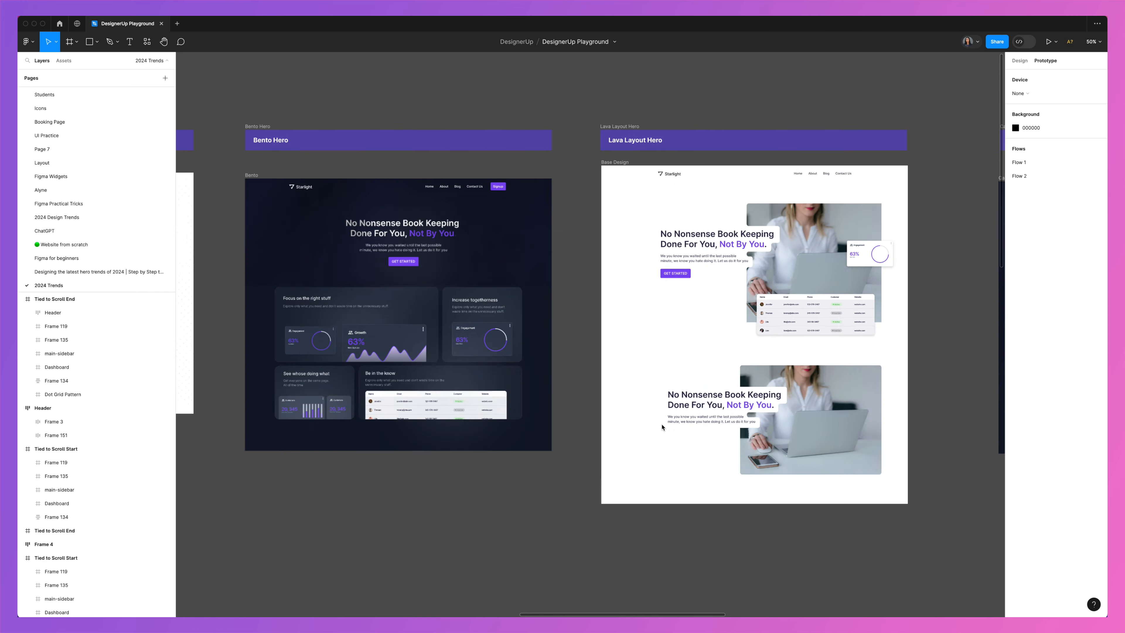
scroll(662, 427, "left", 20)
scroll(662, 427, "right", 15)
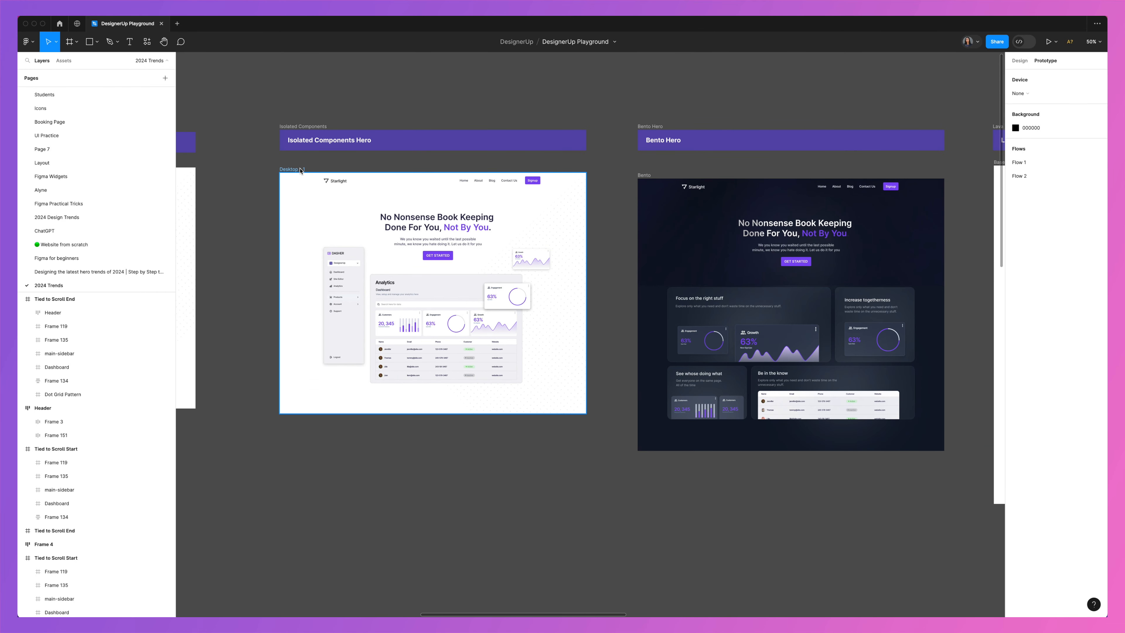
scroll(300, 170, "right", 20)
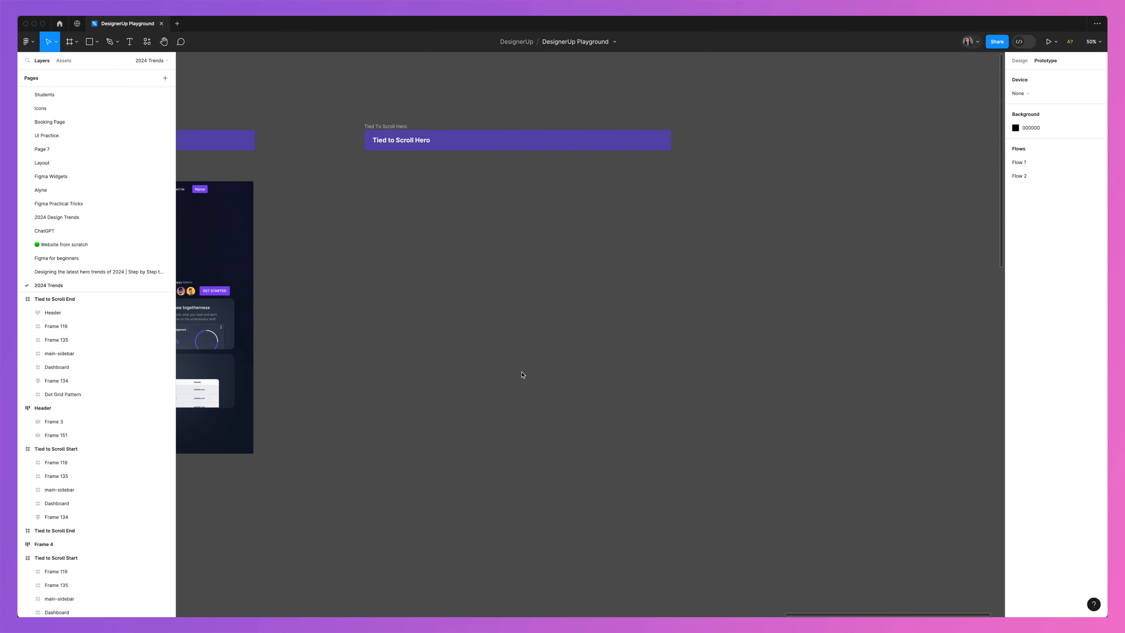
key("ctrl+v")
type("Tied to Scro")
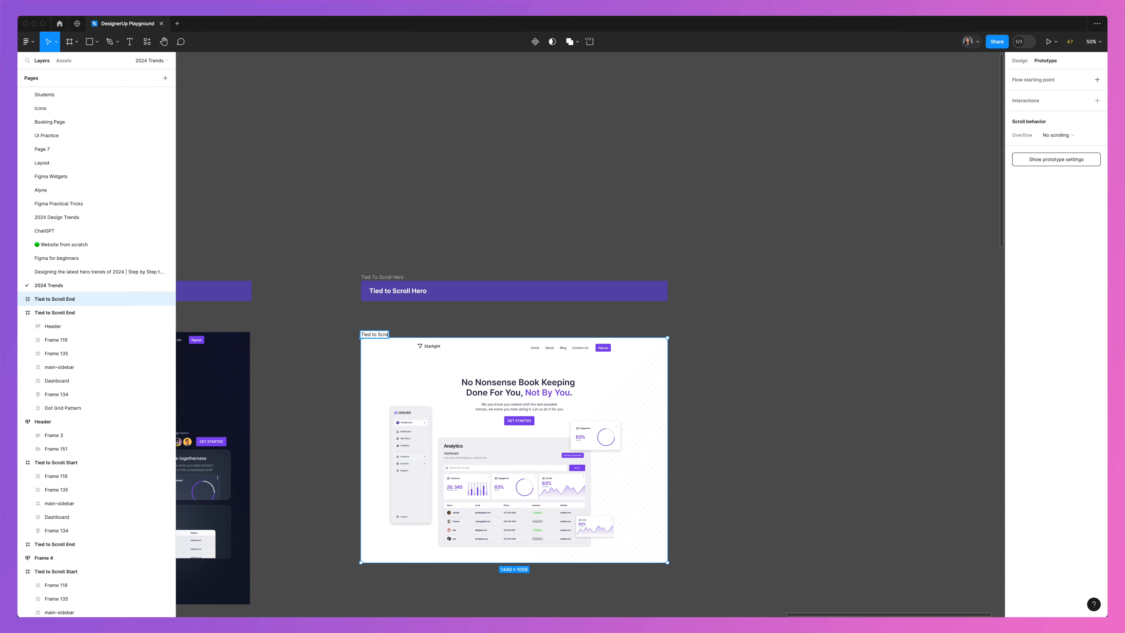
type("ll Start")
left_click(808, 349)
scroll(809, 349, "down", 2)
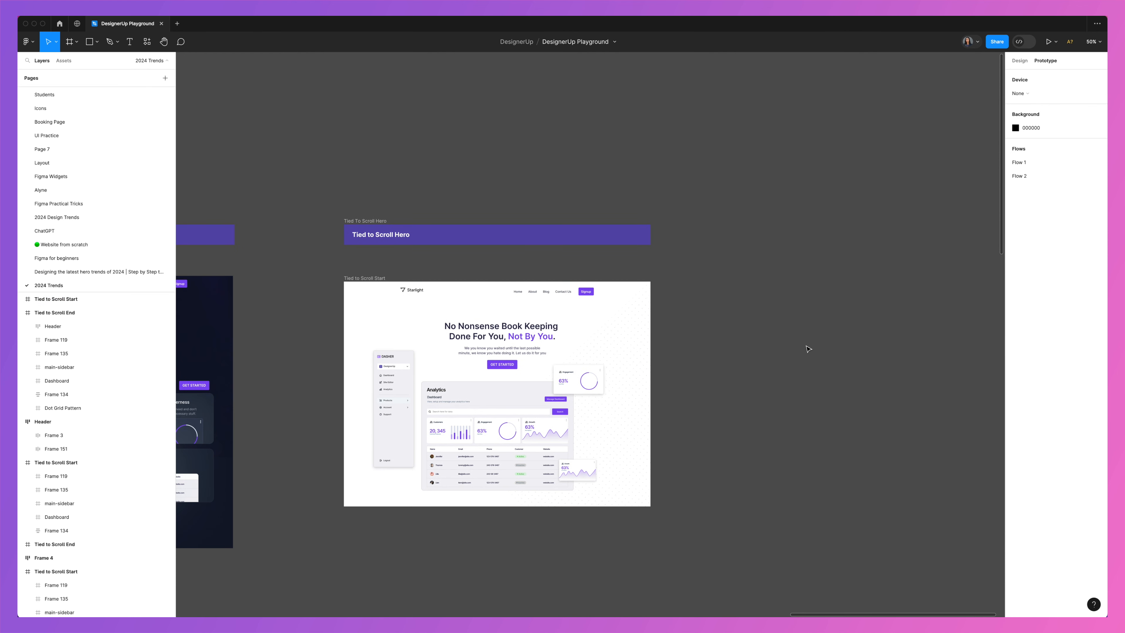
- Duplicate the Tied to Scroll Start frame beside the original and rename the copy "Tied to Scroll End"
left_click(411, 302)
left_click_drag(363, 296, 690, 295)
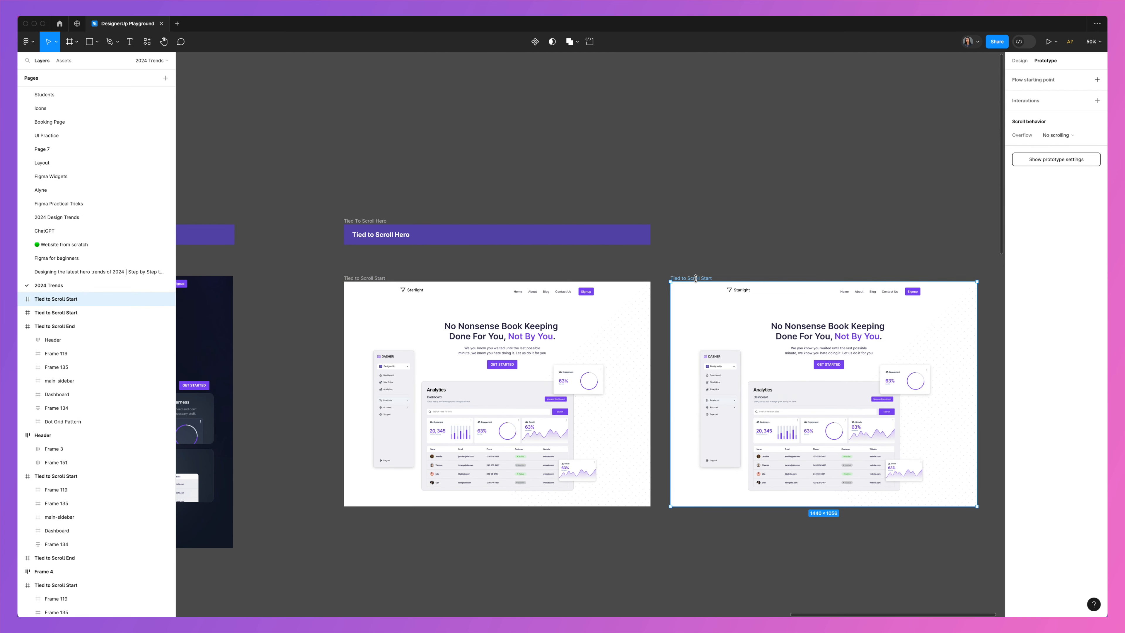
double_click(695, 278)
key("Right")
key("BackSpace")
key("BackSpace")
key("BackSpace")
key("BackSpace")
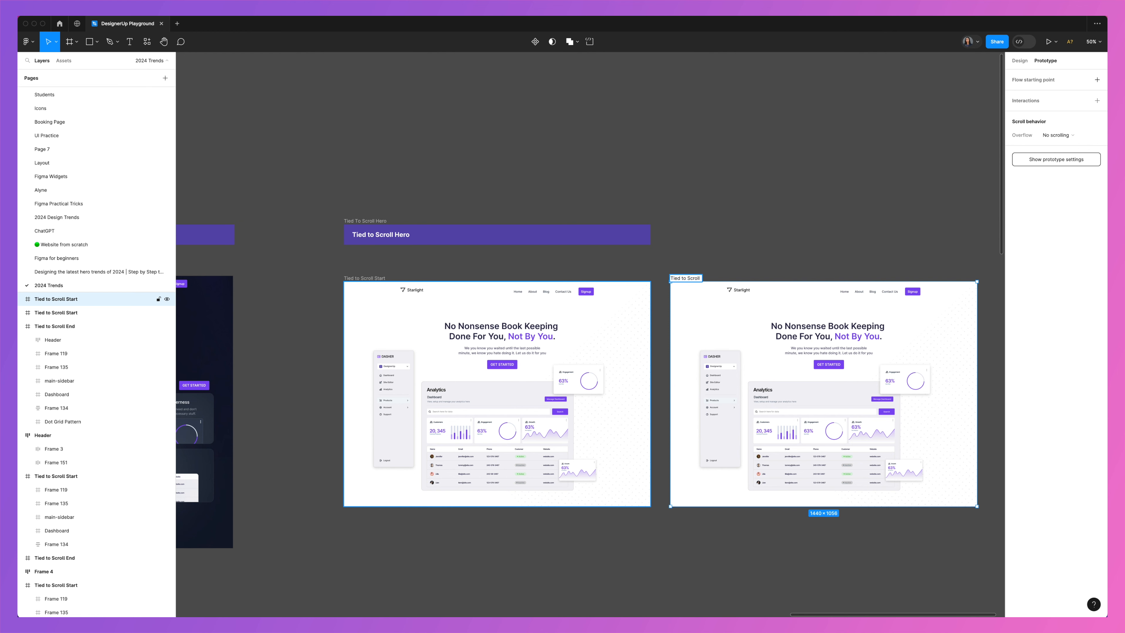
type("End")
key("Return")
key("Escape")
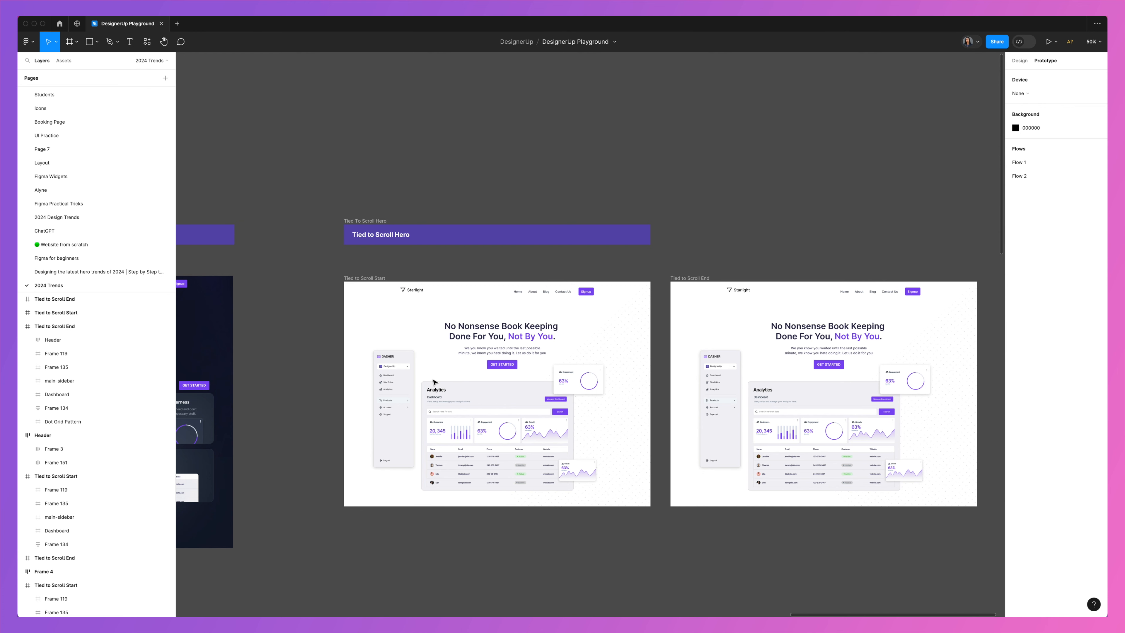
- Move the Header with the Starlight logo and navigation out of the Tied to Scroll Start frame, just above its upper edge
left_click(449, 293)
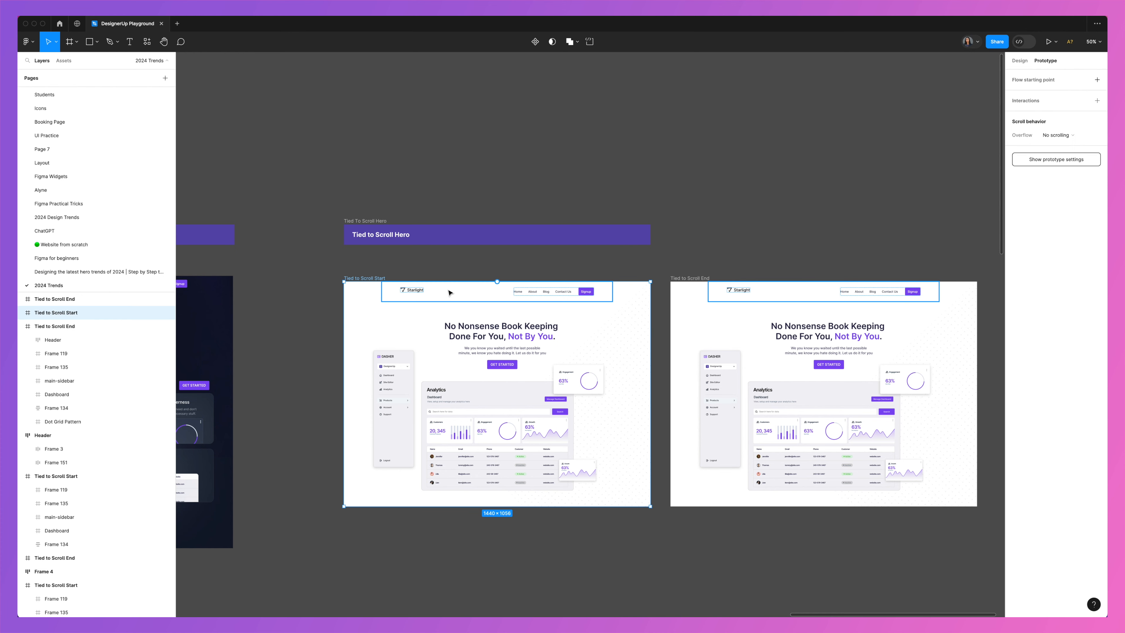
left_click(448, 295)
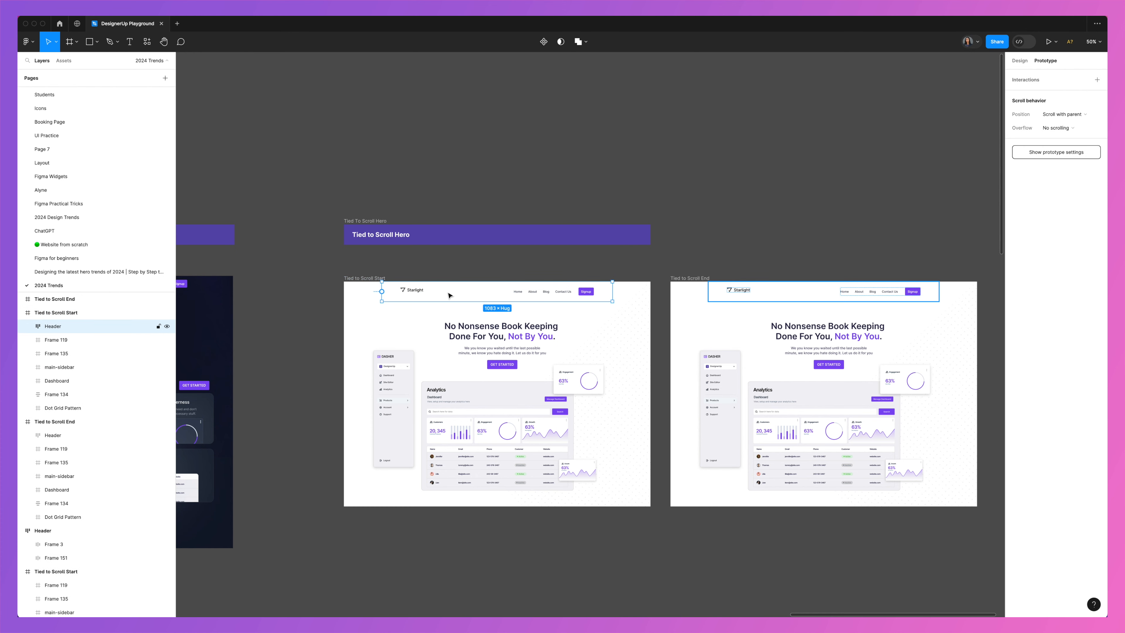
left_click_drag(449, 295, 454, 270)
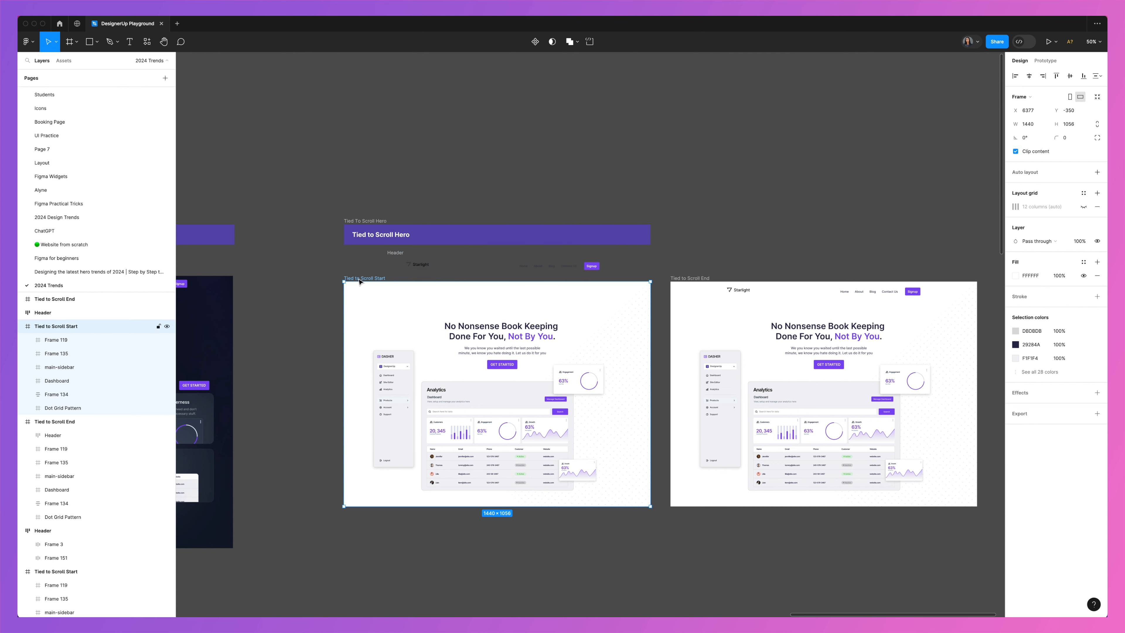
- Turn off Clip content for the Tied to Scroll Start frame and move the Tied to Scroll End frame farther to the right of it
left_click(1016, 152)
left_click_drag(698, 279, 786, 280)
left_click(740, 304)
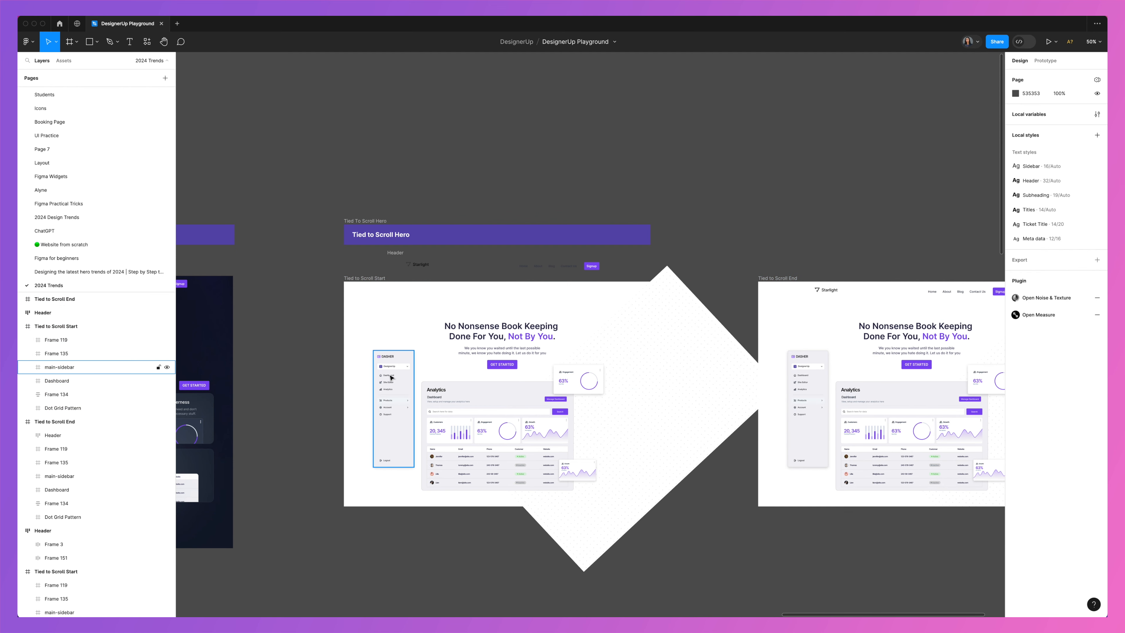
- Move the main-sidebar of the Tied to Scroll Start frame horizontally out past the frame's left edge, to about X -271
left_click(392, 378)
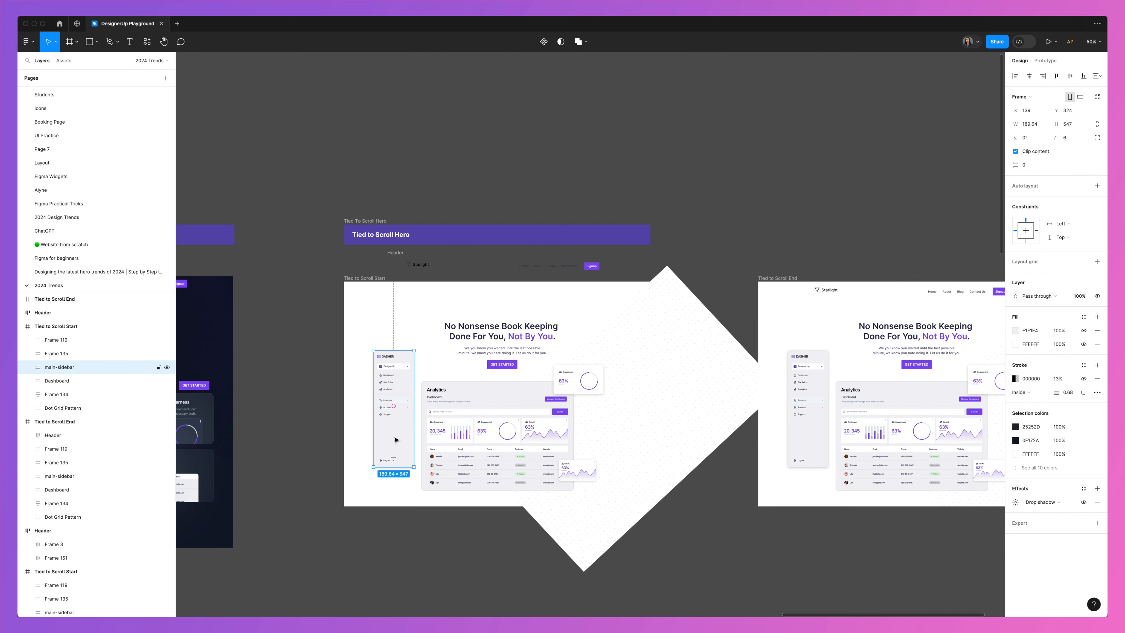
left_click_drag(394, 438, 395, 437)
left_click_drag(394, 438, 307, 433)
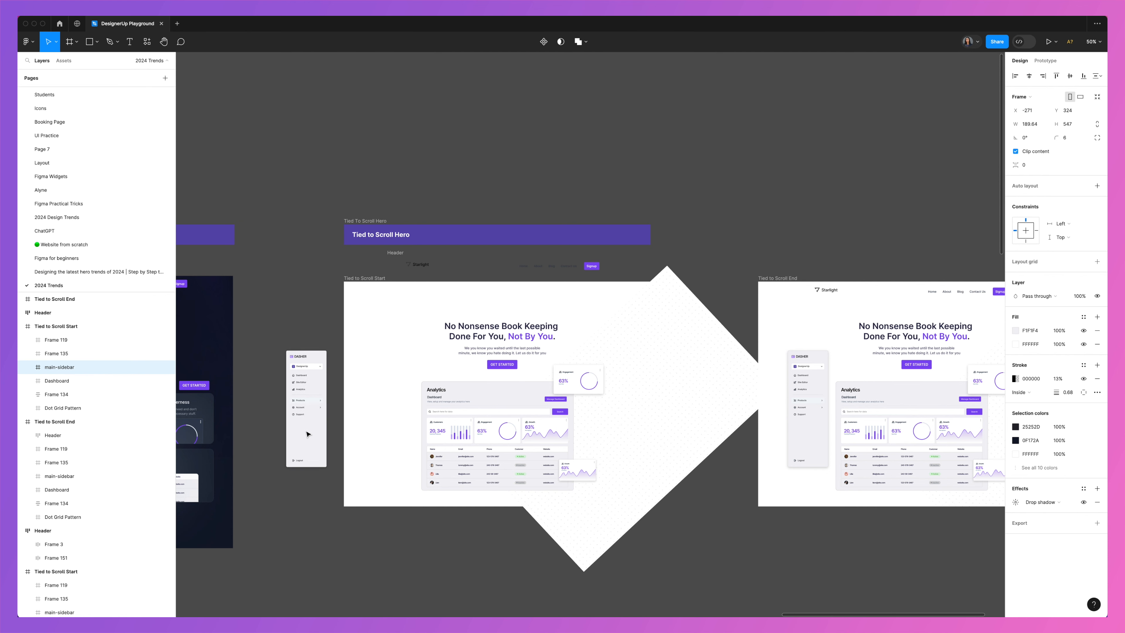
- Move the floating Engagement card straight down below the Tied to Scroll Start frame and the small line-chart card below its lower-left corner
left_click(588, 369)
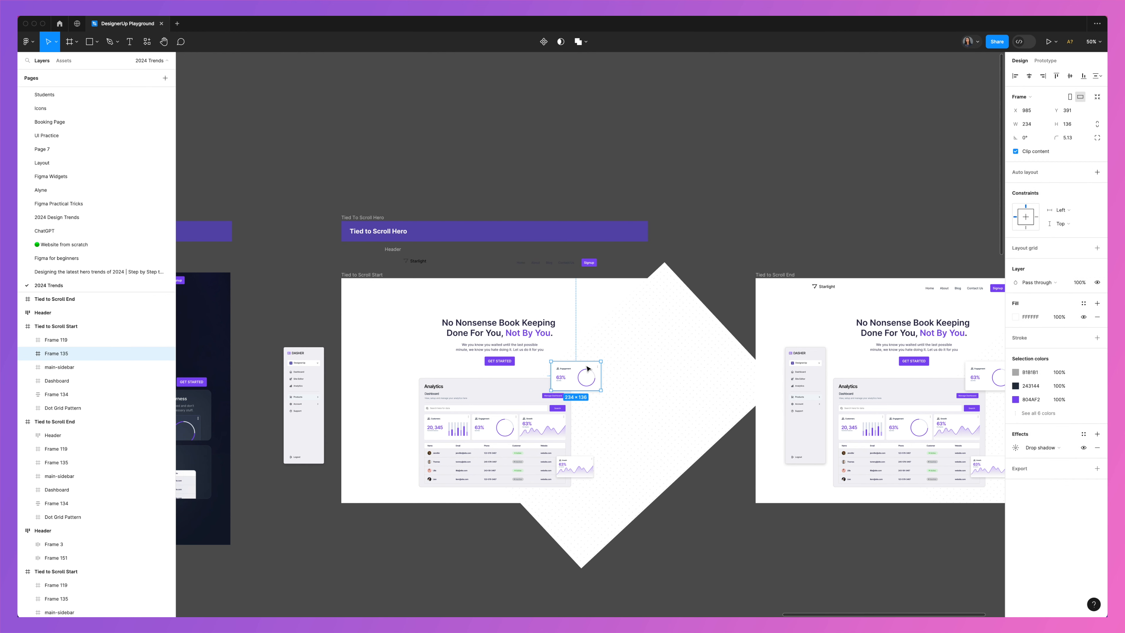
left_click_drag(587, 369, 638, 578)
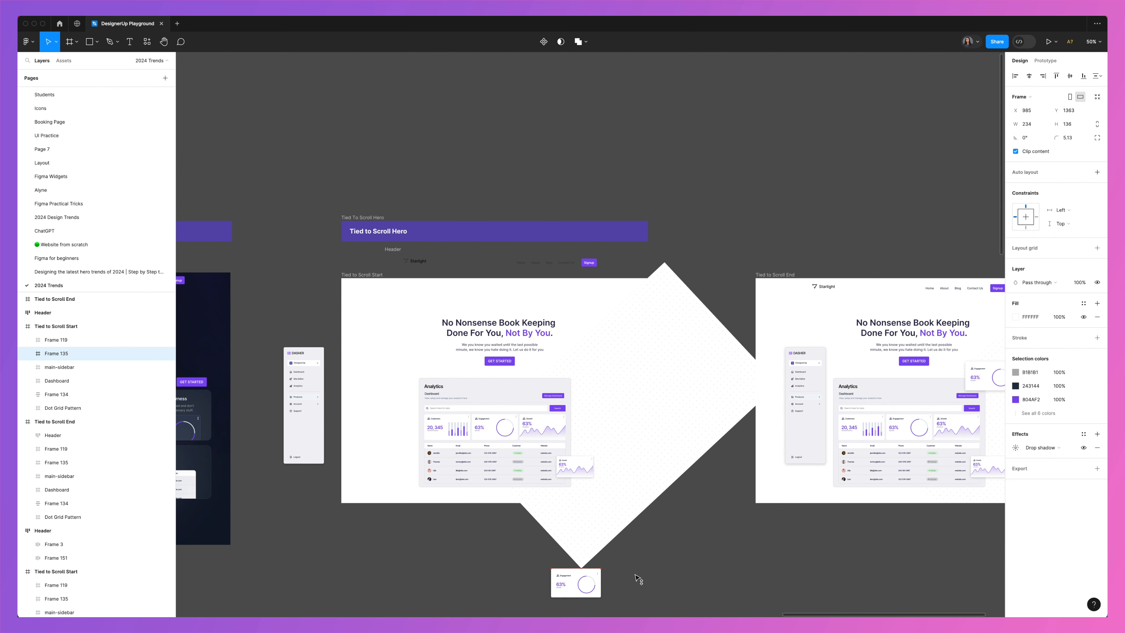
left_click_drag(580, 463, 401, 558)
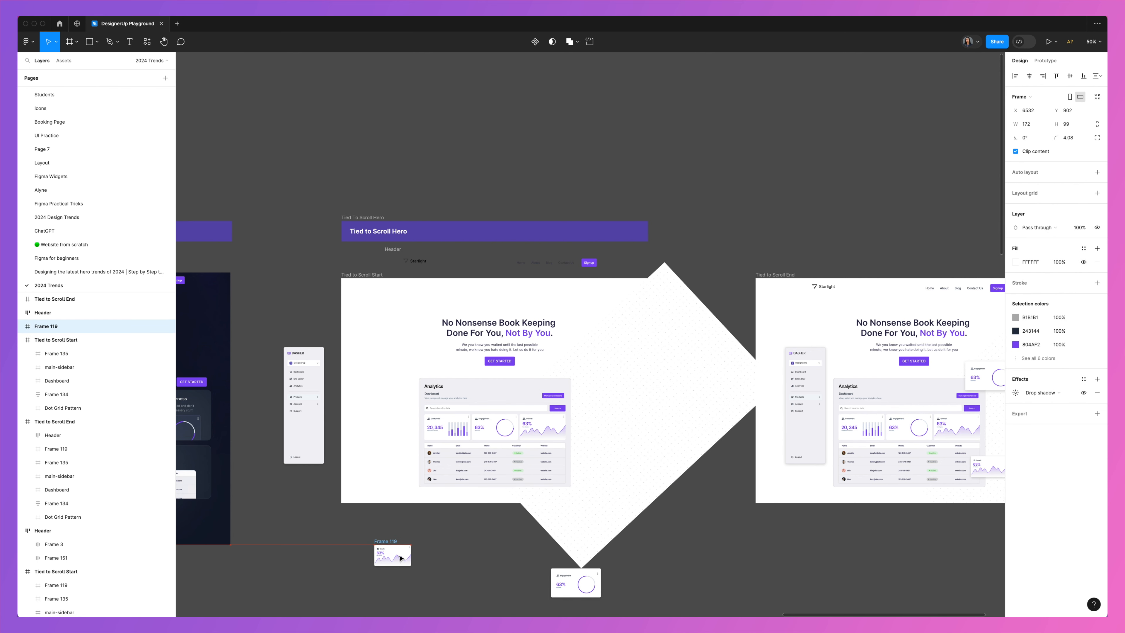
- Lower the Analytics dashboard so it overhangs the Tied to Scroll Start frame's lower edge, and select that frame
left_click(495, 400)
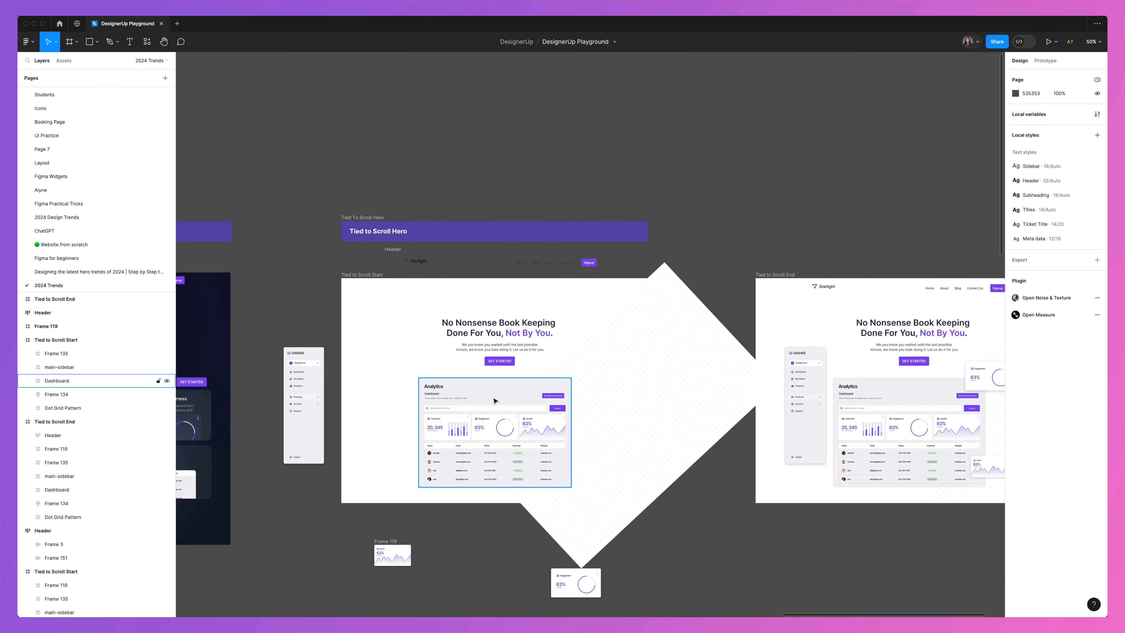
left_click_drag(495, 400, 496, 429)
left_click(363, 275)
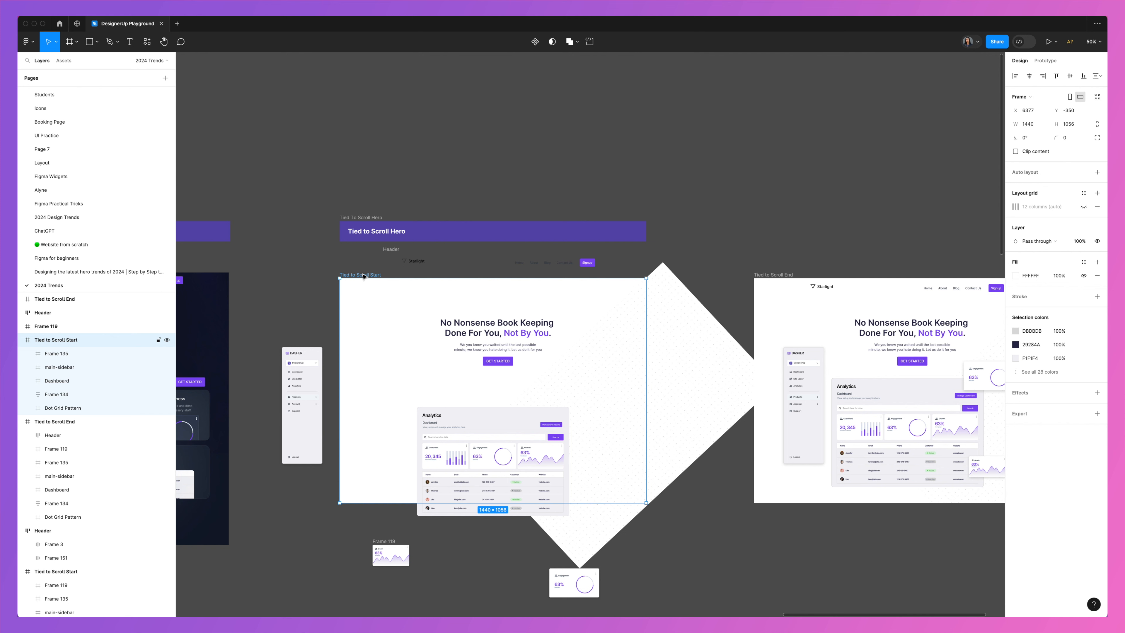